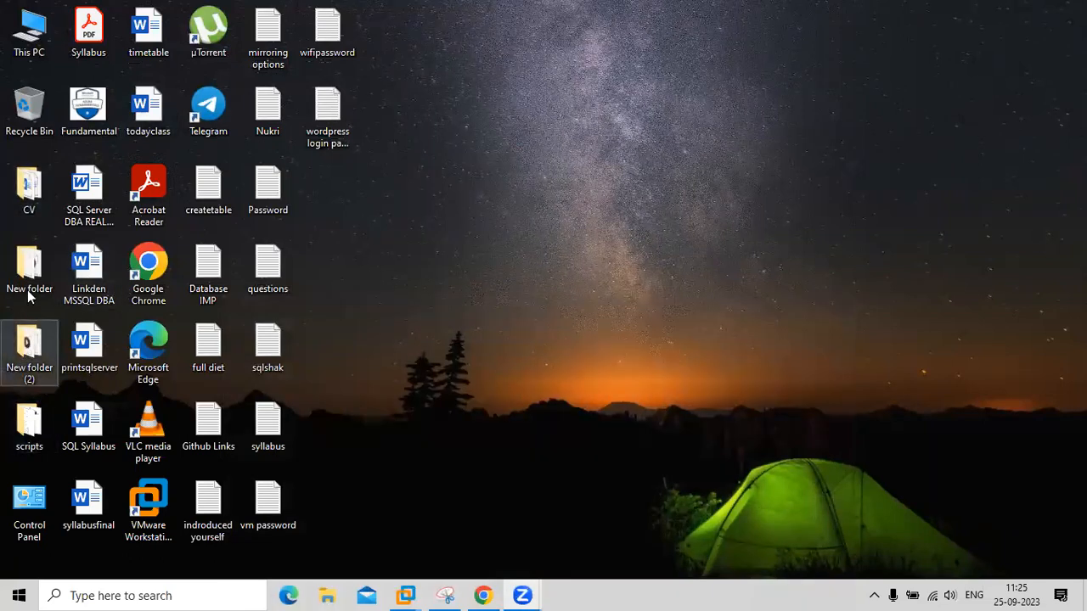
- Open the replication1 image from the desktop's scripts folder and bring the first topology diagram into view
{"action": "double_click", "coordinate": [29, 425]}
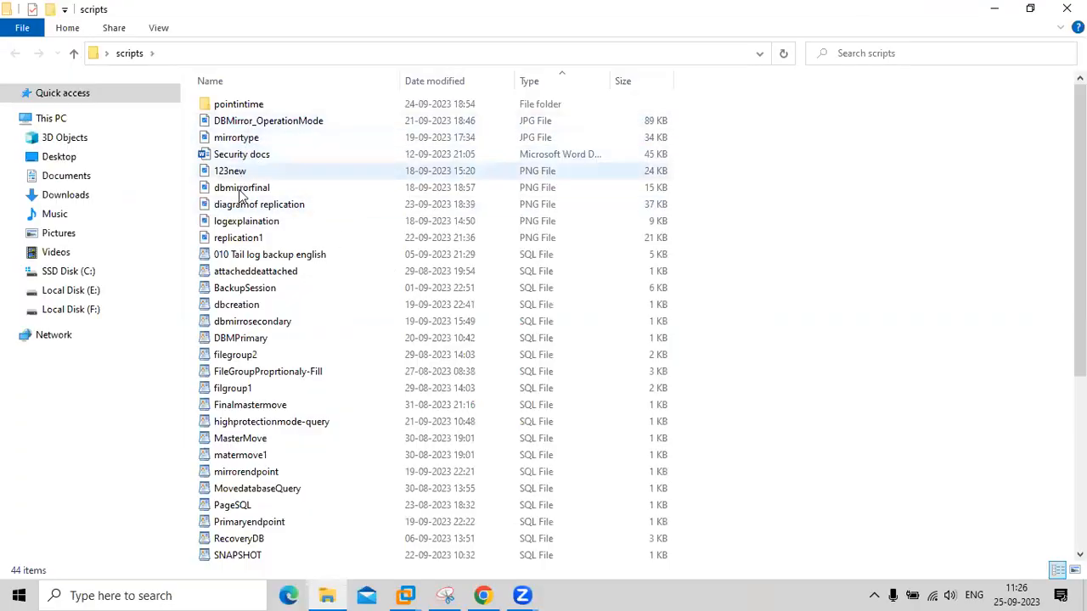
{"action": "double_click", "coordinate": [240, 238]}
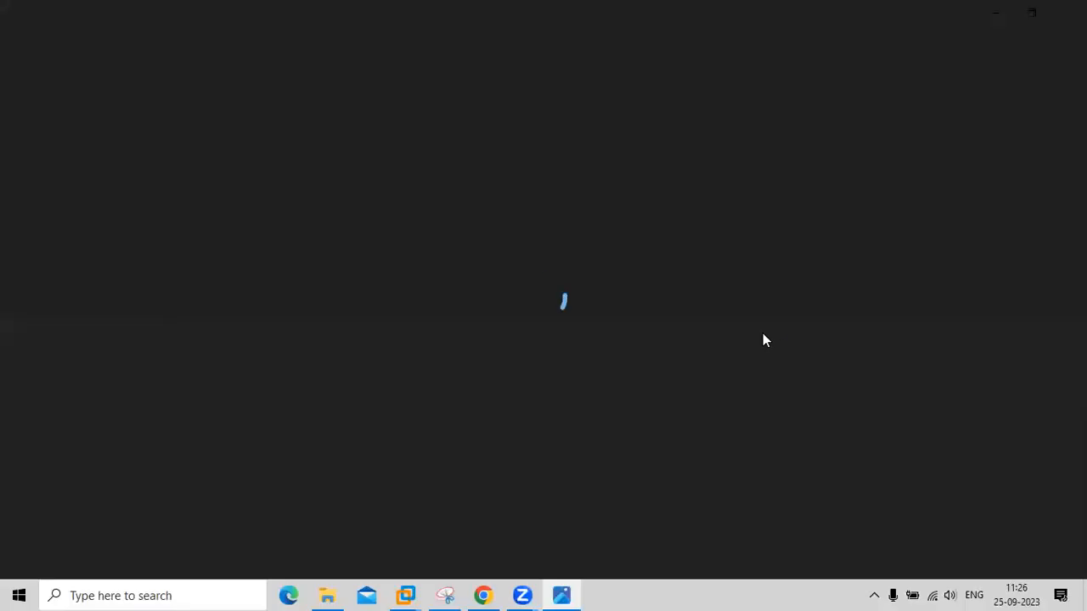
{"action": "scroll", "coordinate": [750, 357], "scroll_direction": "up", "scroll_amount": 1}
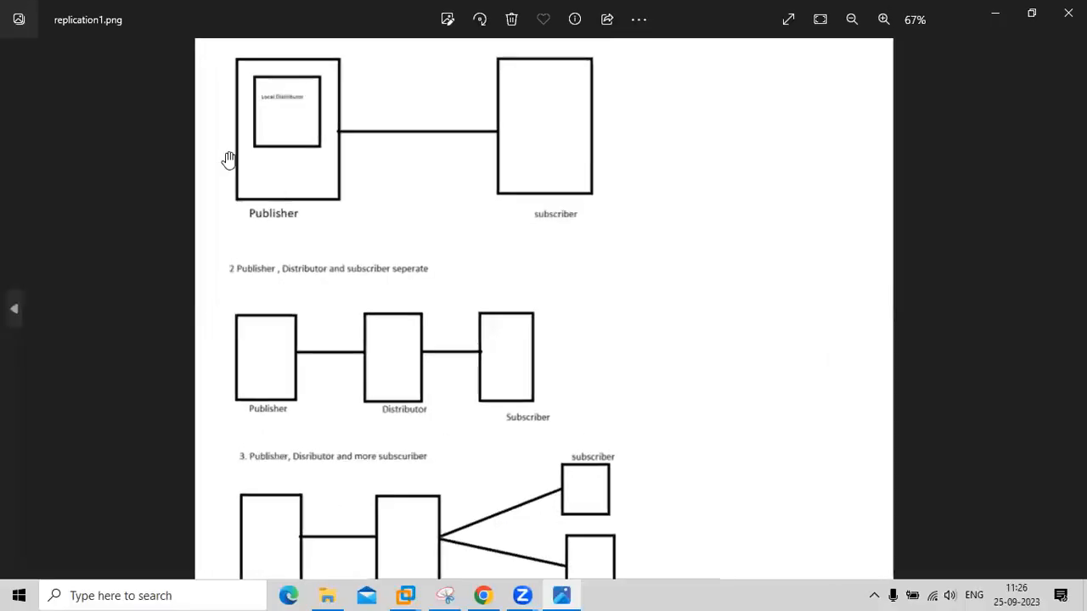
{"action": "left_click_drag", "start_coordinate": [229, 160], "coordinate": [357, 359]}
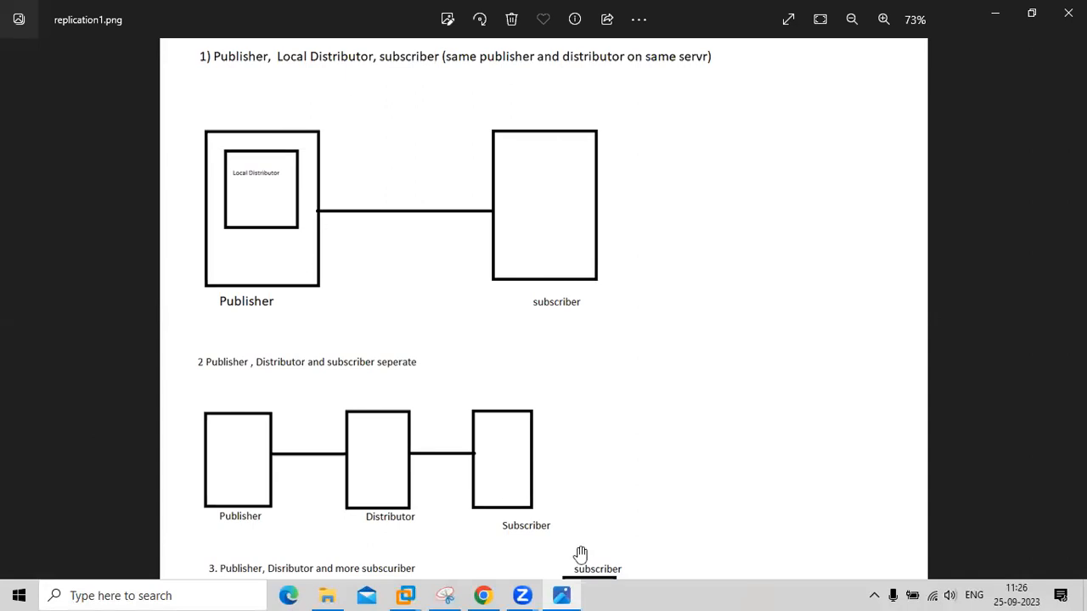
- Circle and tick the publisher, local distributor and subscriber in the first topology diagram, and clear the markings
{"action": "mouse_move", "coordinate": [269, 337]}
{"action": "left_mouse_down"}
{"action": "mouse_move", "coordinate": [347, 136]}
{"action": "mouse_move", "coordinate": [289, 117]}
{"action": "left_mouse_up"}
{"action": "left_click_drag", "start_coordinate": [336, 176], "coordinate": [298, 211]}
{"action": "left_click_drag", "start_coordinate": [306, 194], "coordinate": [319, 212]}
{"action": "mouse_move", "coordinate": [548, 179]}
{"action": "left_mouse_down"}
{"action": "mouse_move", "coordinate": [557, 199]}
{"action": "mouse_move", "coordinate": [613, 177]}
{"action": "left_mouse_up"}
{"action": "mouse_move", "coordinate": [535, 283]}
{"action": "left_mouse_down"}
{"action": "mouse_move", "coordinate": [532, 293]}
{"action": "mouse_move", "coordinate": [594, 309]}
{"action": "mouse_move", "coordinate": [538, 283]}
{"action": "left_mouse_up"}
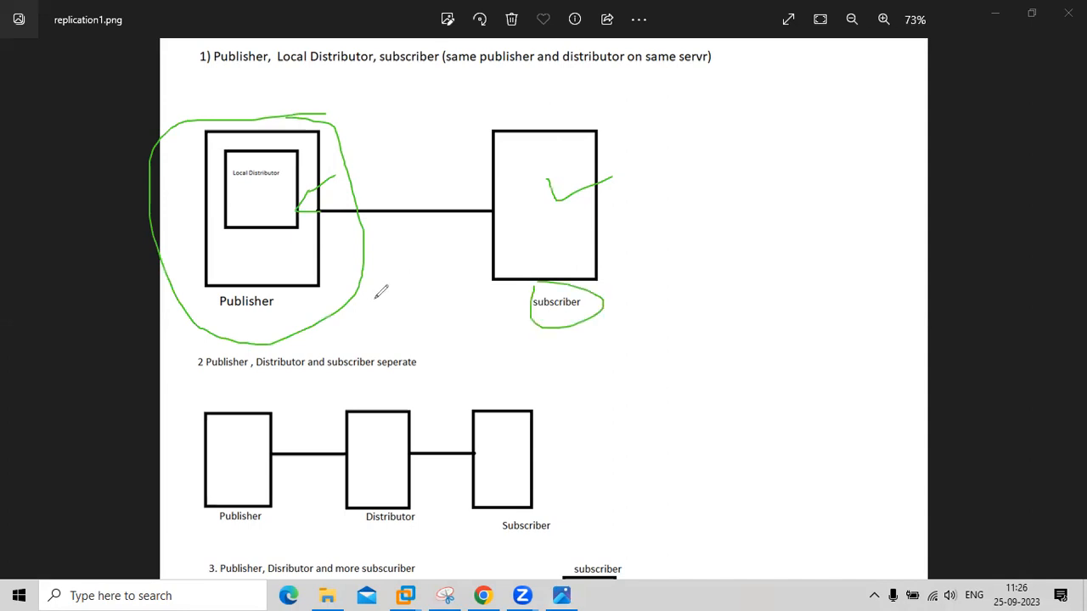
{"action": "mouse_move", "coordinate": [311, 292]}
{"action": "left_mouse_down"}
{"action": "mouse_move", "coordinate": [299, 329]}
{"action": "mouse_move", "coordinate": [298, 311]}
{"action": "mouse_move", "coordinate": [347, 282]}
{"action": "mouse_move", "coordinate": [361, 293]}
{"action": "left_mouse_up"}
{"action": "mouse_move", "coordinate": [238, 186]}
{"action": "left_mouse_down"}
{"action": "mouse_move", "coordinate": [255, 202]}
{"action": "mouse_move", "coordinate": [299, 167]}
{"action": "left_mouse_up"}
{"action": "mouse_move", "coordinate": [222, 269]}
{"action": "left_mouse_down"}
{"action": "mouse_move", "coordinate": [264, 283]}
{"action": "mouse_move", "coordinate": [303, 270]}
{"action": "left_mouse_up"}
{"action": "left_click_drag", "start_coordinate": [557, 293], "coordinate": [609, 270]}
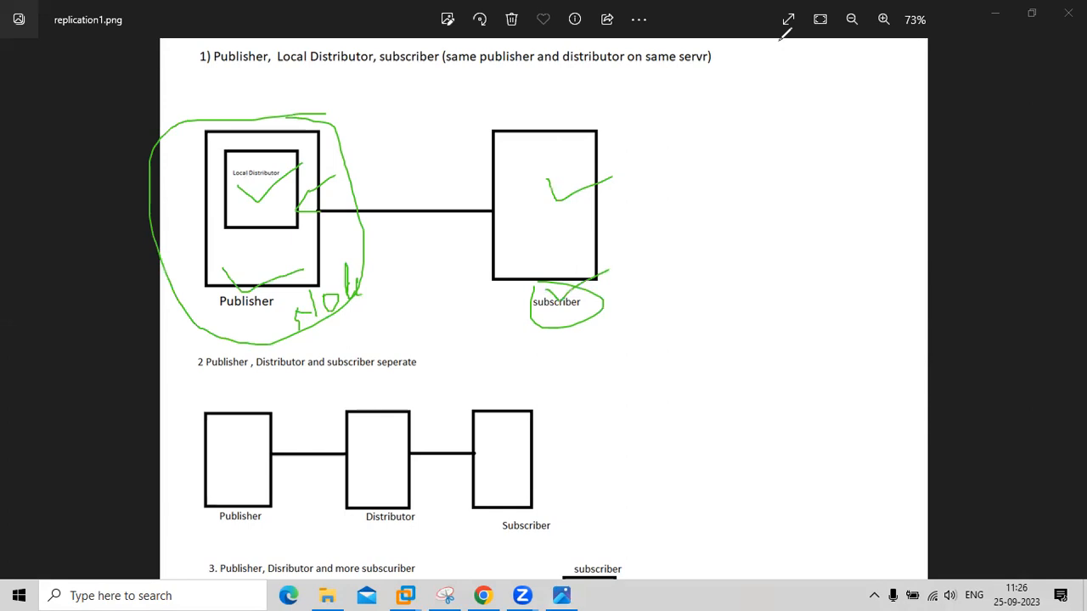
{"action": "key", "text": "Escape"}
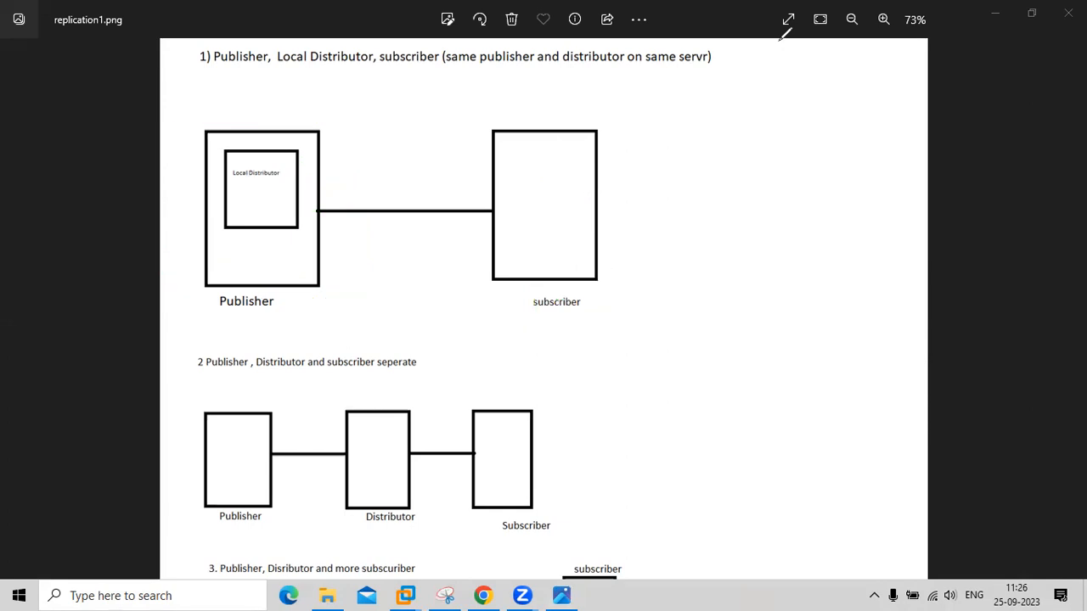
- Put away the image and folder windows and switch to the ServerA virtual machine in VMware Workstation
{"action": "left_click", "coordinate": [996, 12]}
{"action": "left_click", "coordinate": [1068, 10]}
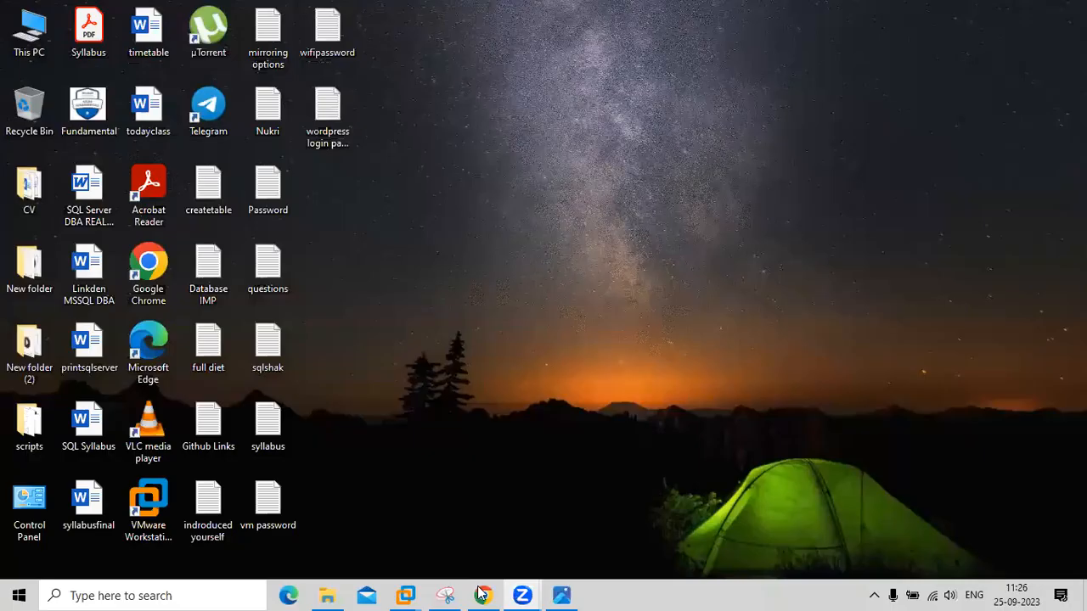
{"action": "mouse_move", "coordinate": [406, 595]}
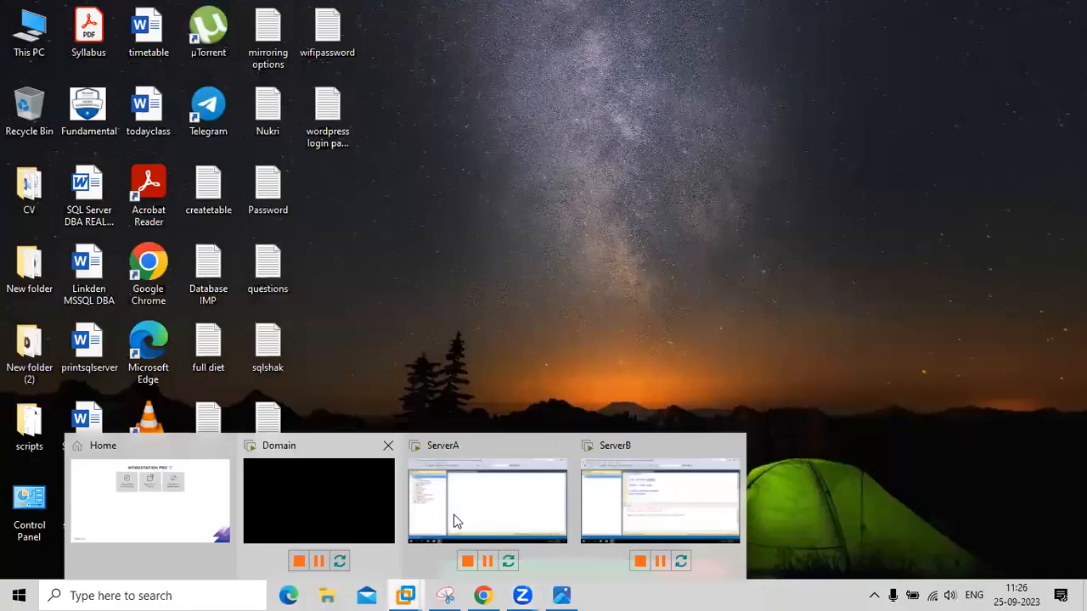
{"action": "left_click", "coordinate": [454, 521]}
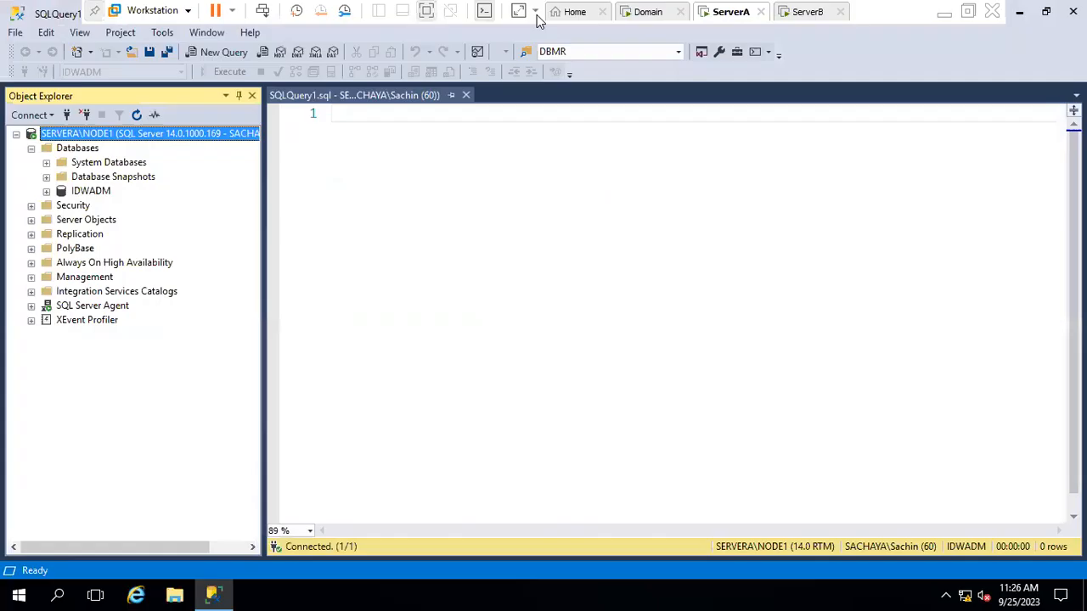
- On the ServerB virtual machine, close SQLQuery1 without saving it and expand the SERVERB\NODE2 server
{"action": "left_click", "coordinate": [804, 14]}
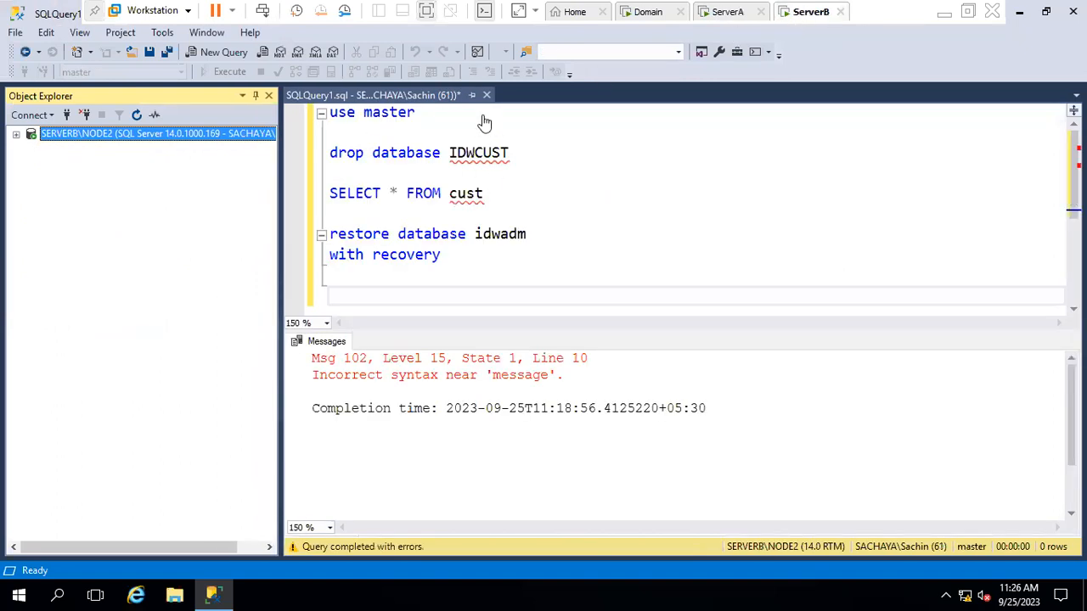
{"action": "left_click", "coordinate": [17, 136]}
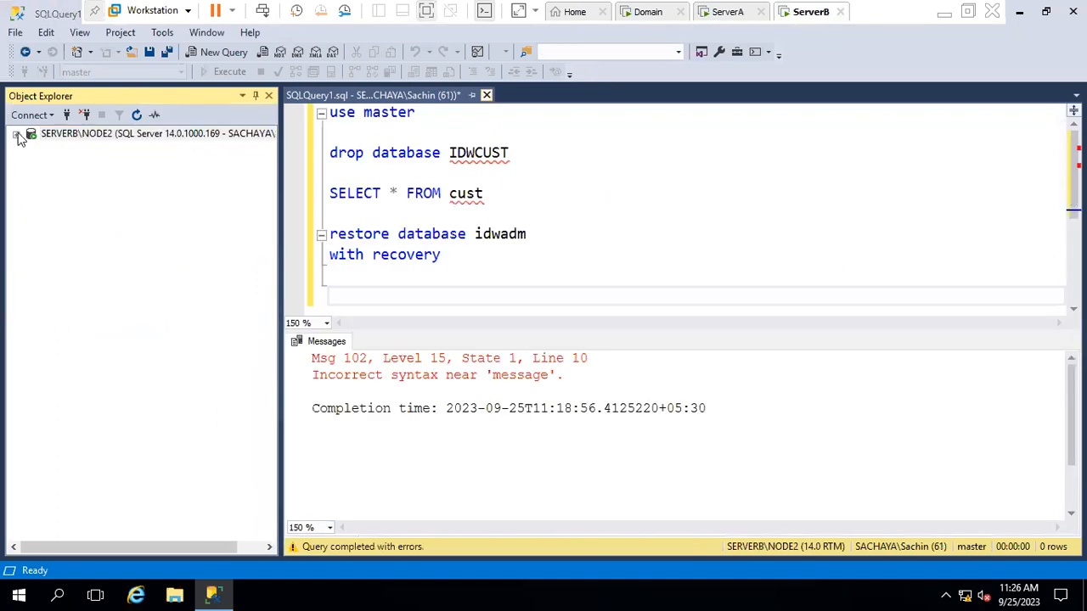
{"action": "key", "text": "n"}
{"action": "double_click", "coordinate": [79, 136]}
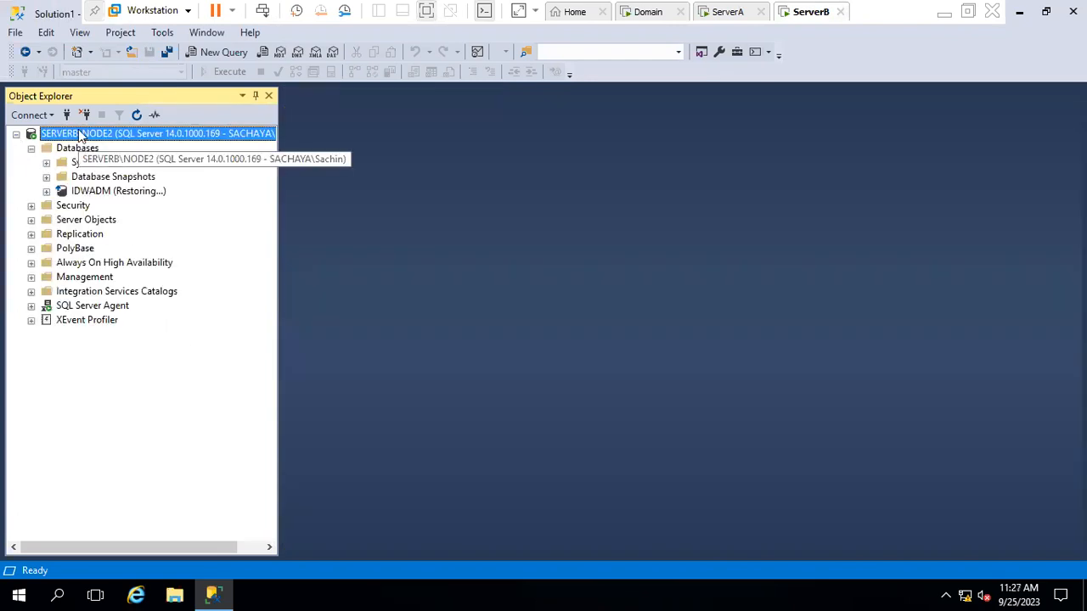
- Create a new database named IDWCUST1 on SERVERB\NODE2 with the default owner and file settings
{"action": "left_click", "coordinate": [723, 11]}
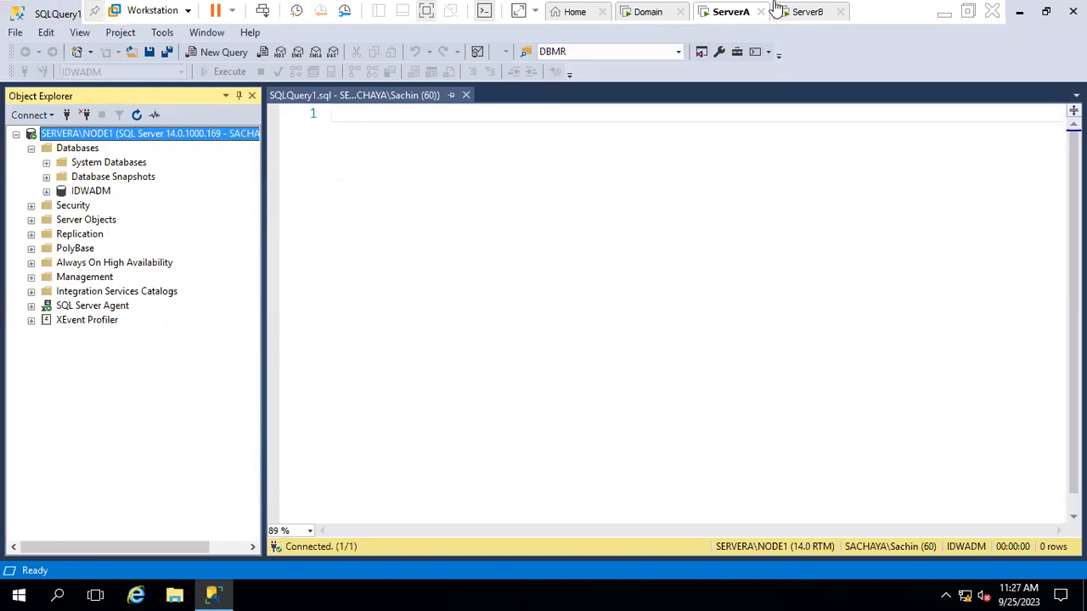
{"action": "left_click", "coordinate": [806, 11]}
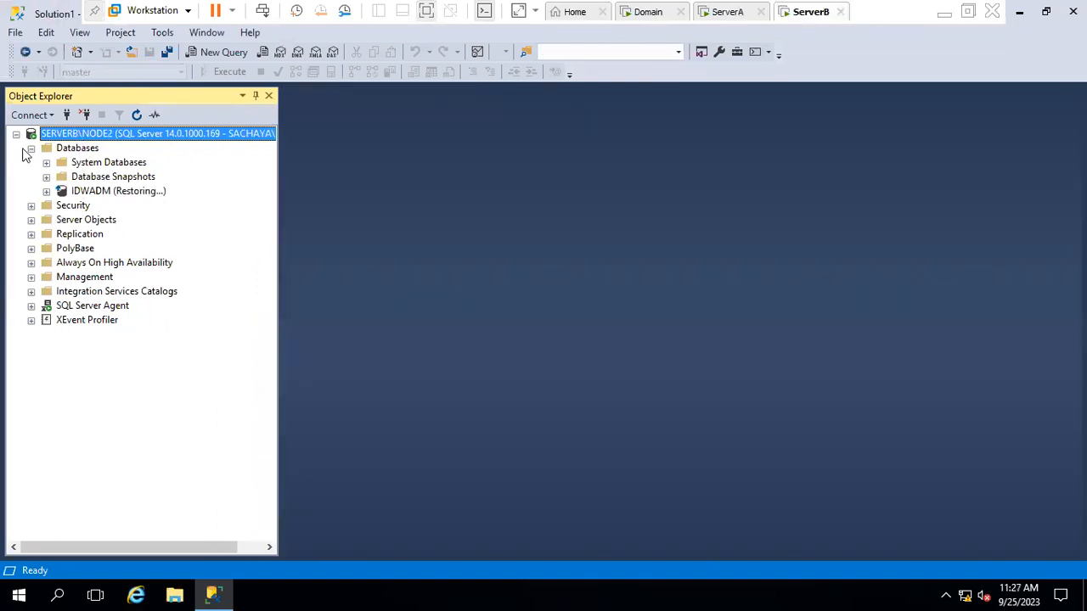
{"action": "right_click", "coordinate": [63, 149]}
{"action": "left_click", "coordinate": [126, 153]}
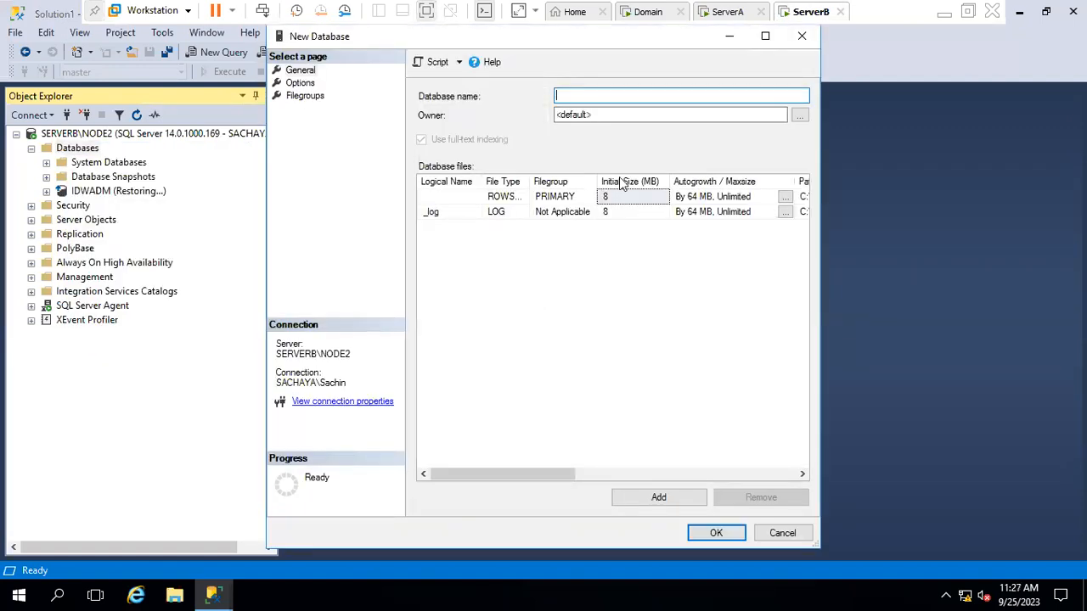
{"action": "type", "text": "IDWCUST1"}
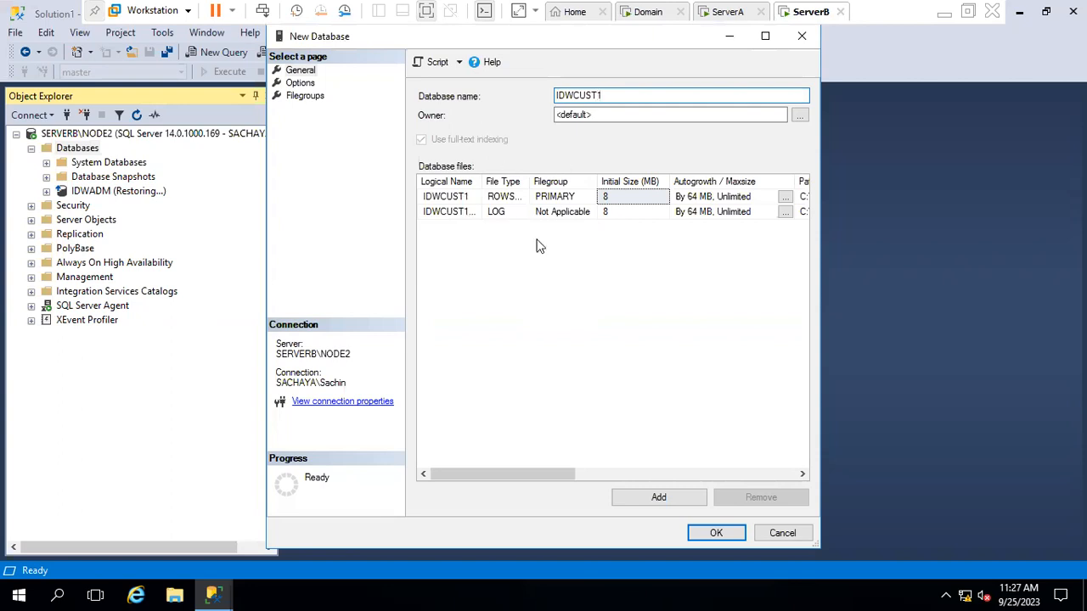
{"action": "left_click", "coordinate": [718, 532]}
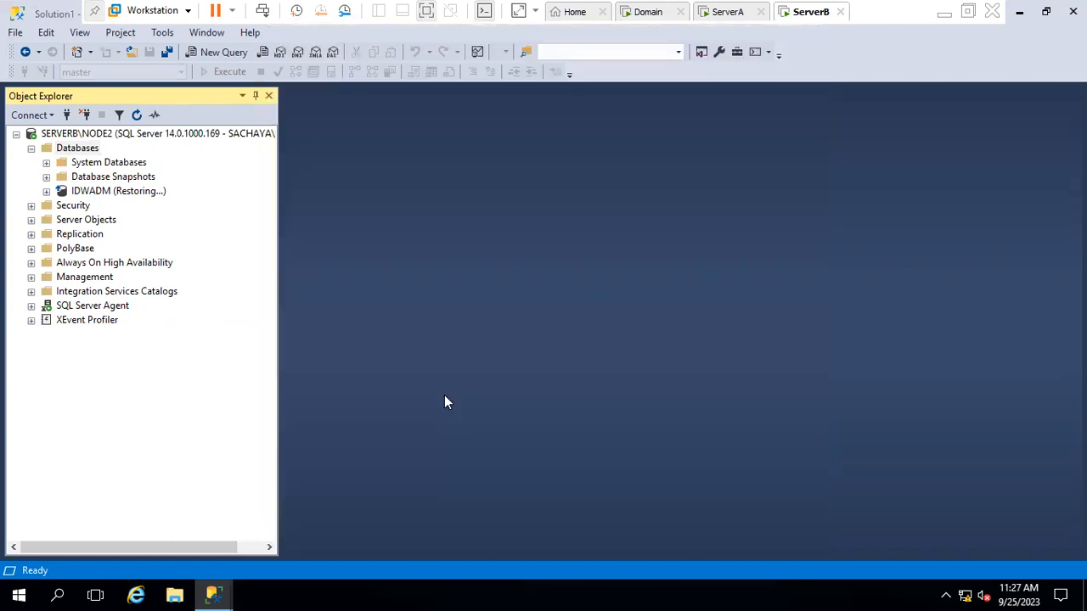
- Switch to the ServerA virtual machine and list the system databases of SERVERA\NODE1
{"action": "left_click", "coordinate": [739, 11]}
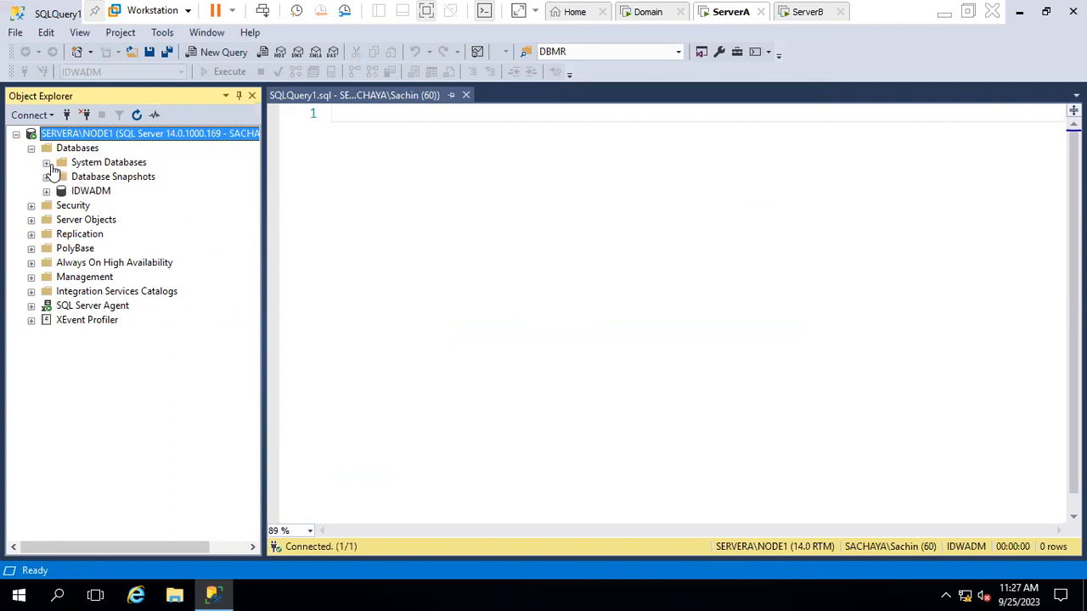
{"action": "left_click", "coordinate": [46, 165]}
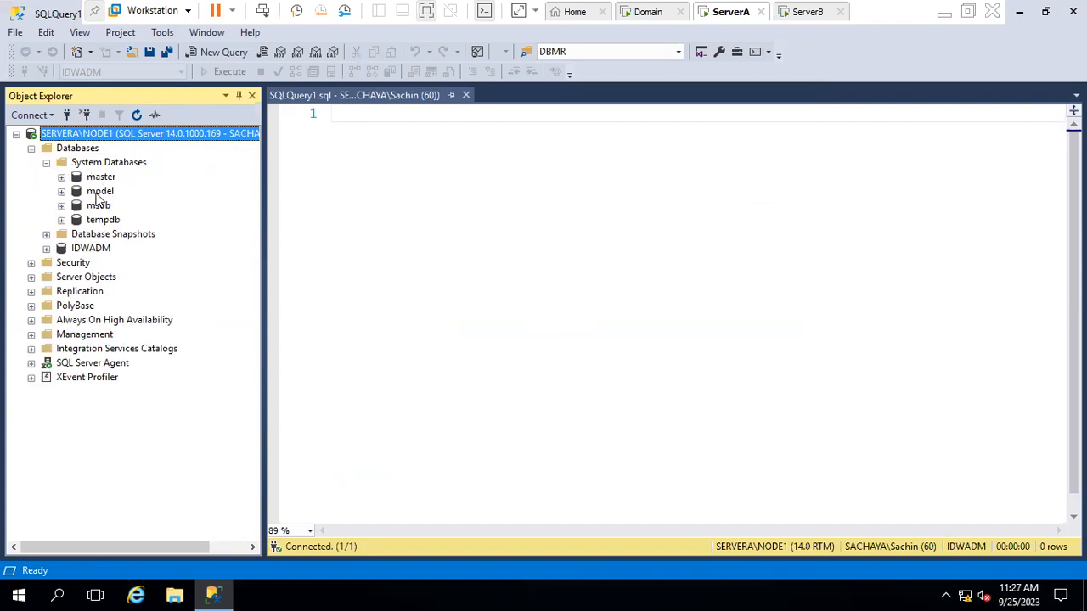
{"action": "right_click", "coordinate": [66, 293]}
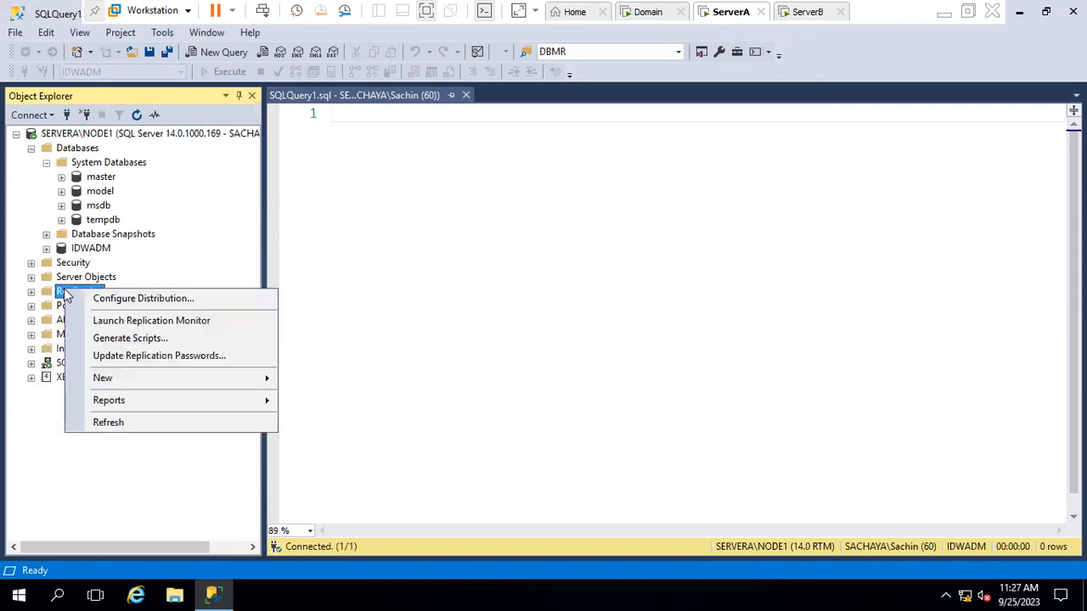
{"action": "left_click", "coordinate": [107, 299]}
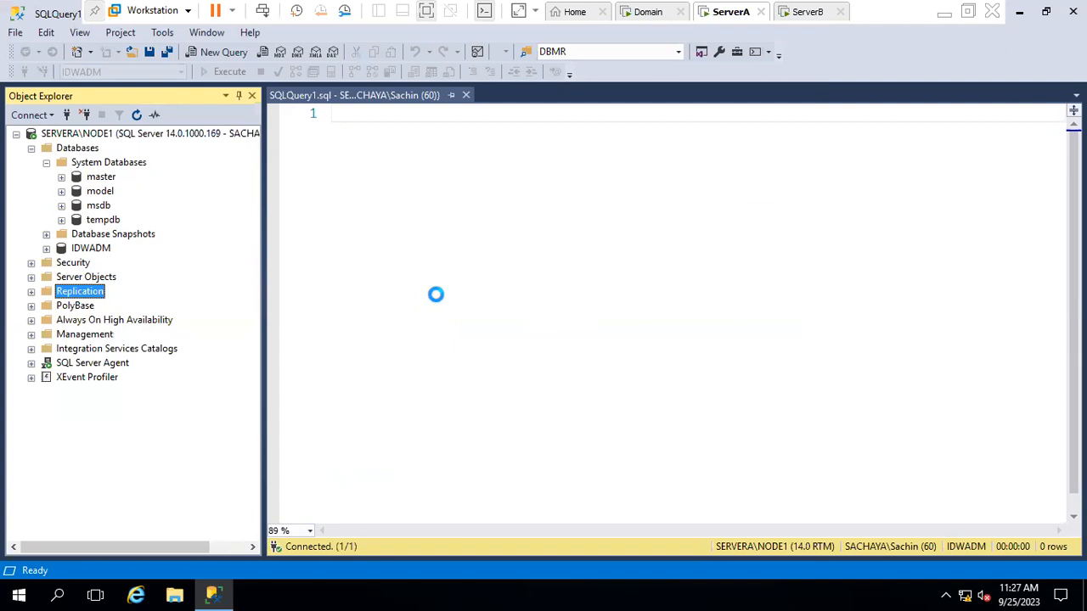
{"action": "left_click_drag", "start_coordinate": [164, 50], "coordinate": [467, 168]}
{"action": "left_click", "coordinate": [730, 494]}
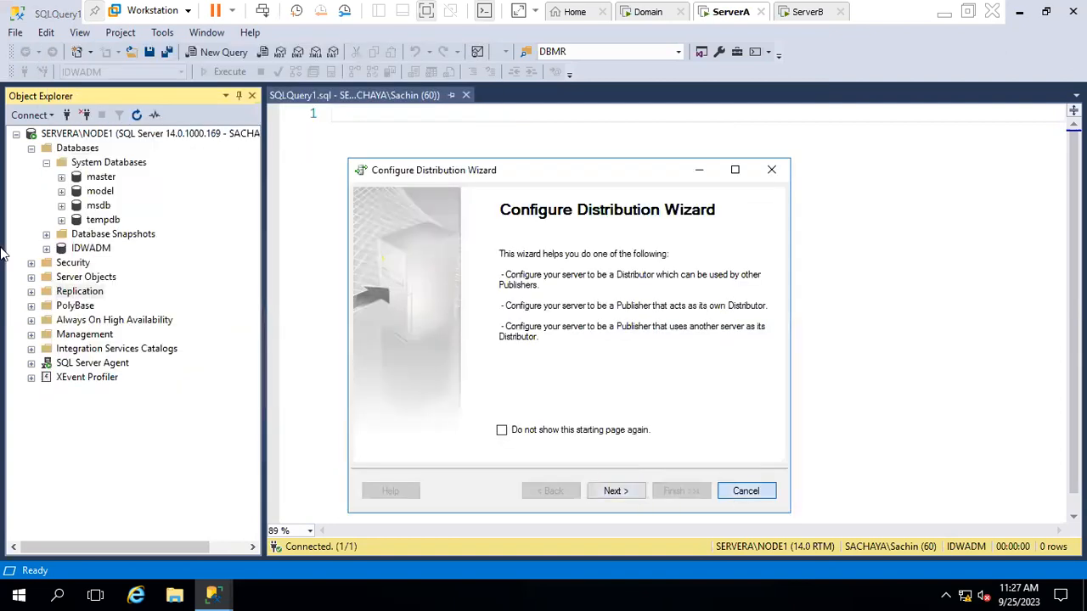
{"action": "right_click", "coordinate": [85, 296]}
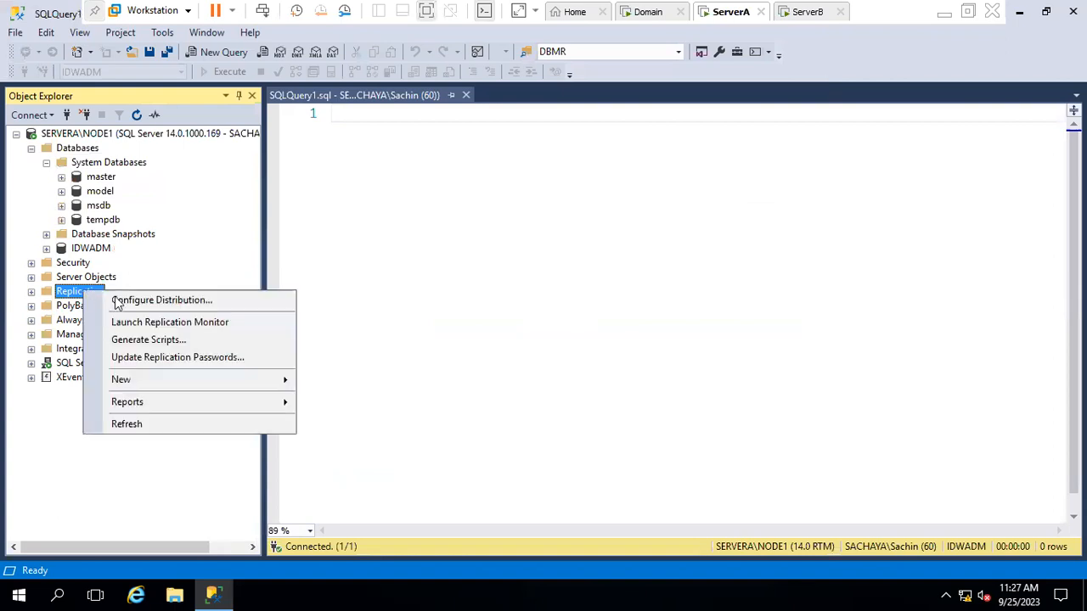
{"action": "left_click", "coordinate": [111, 133]}
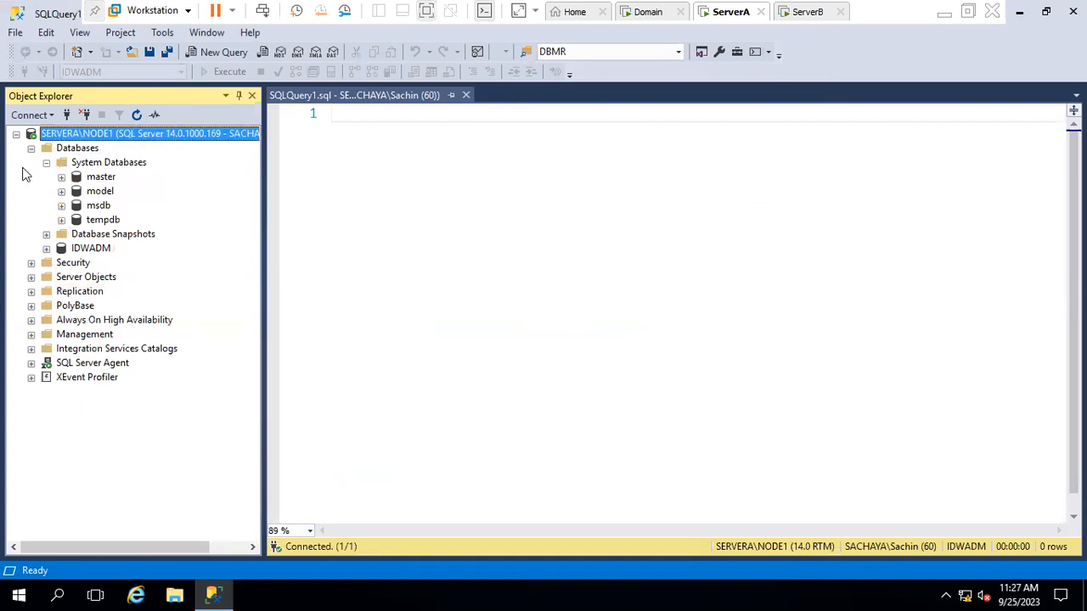
- Start configuring distribution for replication on SERVERA\NODE1 and keep the server acting as its own Distributor
{"action": "left_click", "coordinate": [31, 149]}
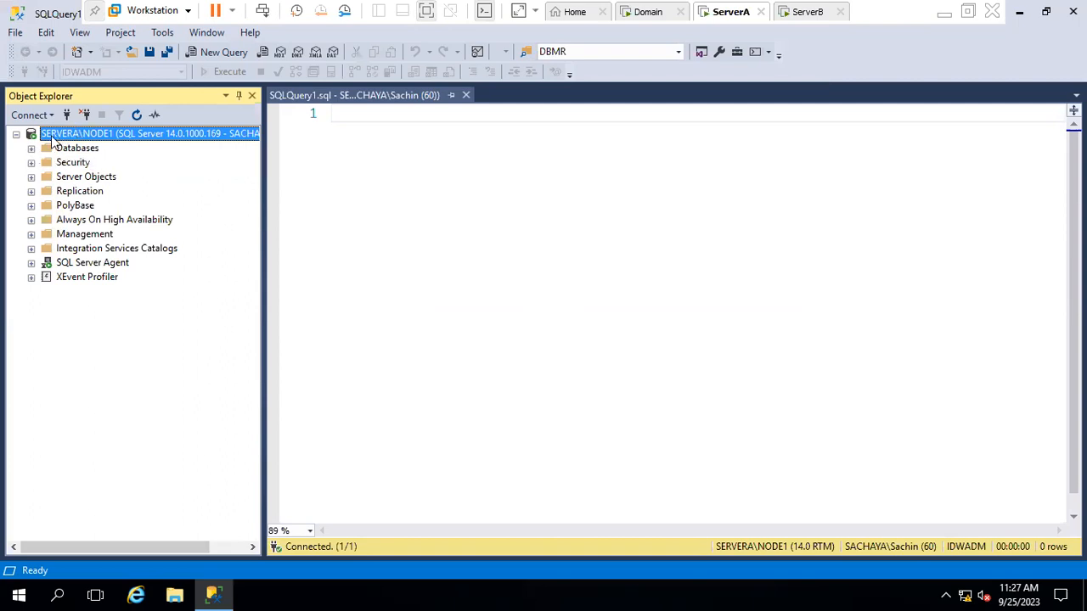
{"action": "right_click", "coordinate": [66, 194]}
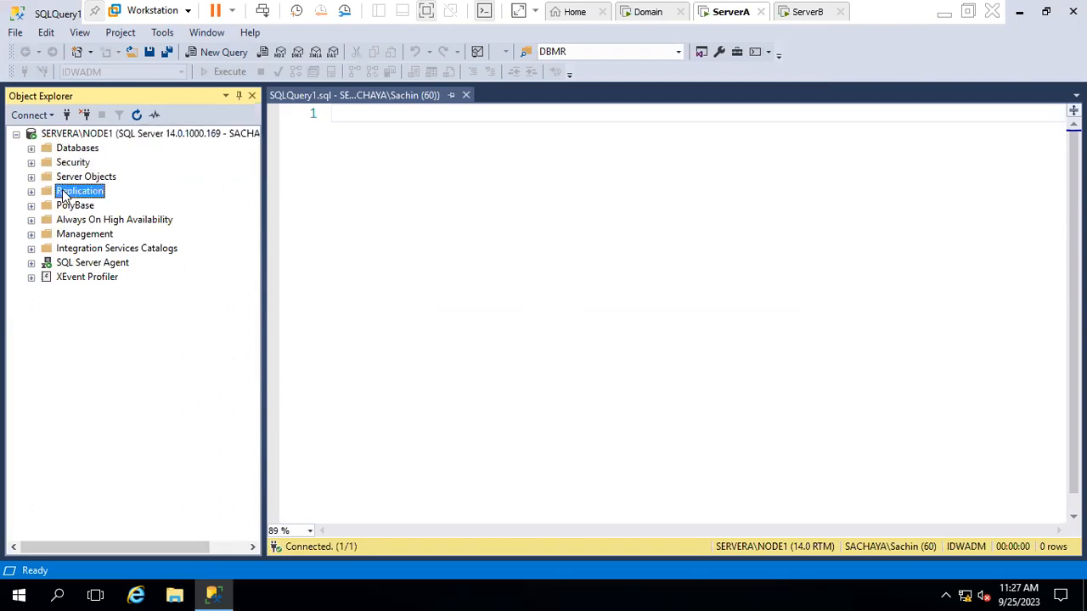
{"action": "left_click", "coordinate": [92, 200]}
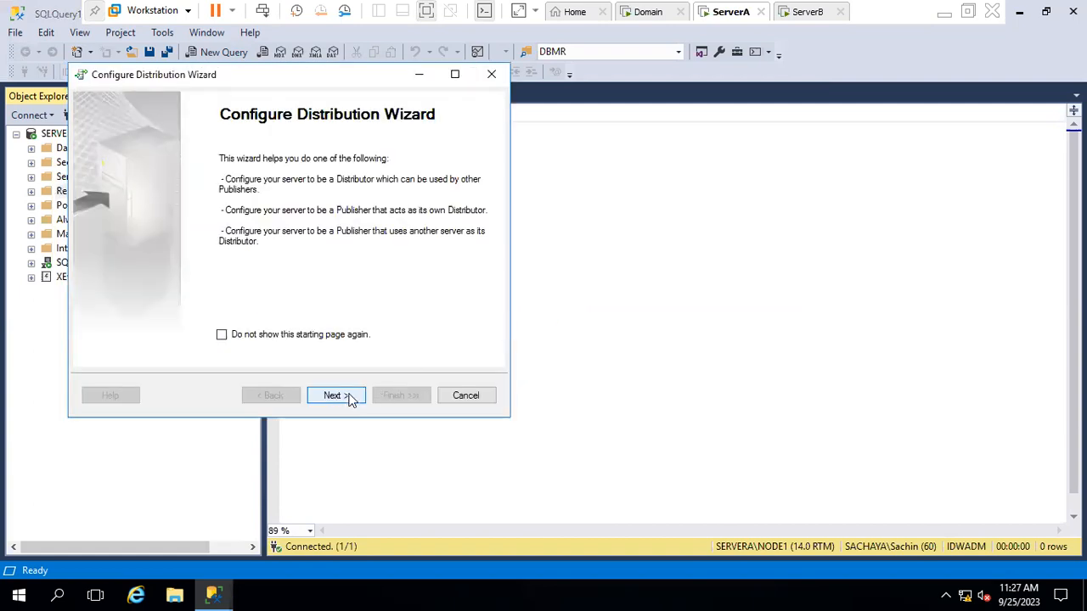
{"action": "left_click", "coordinate": [349, 396]}
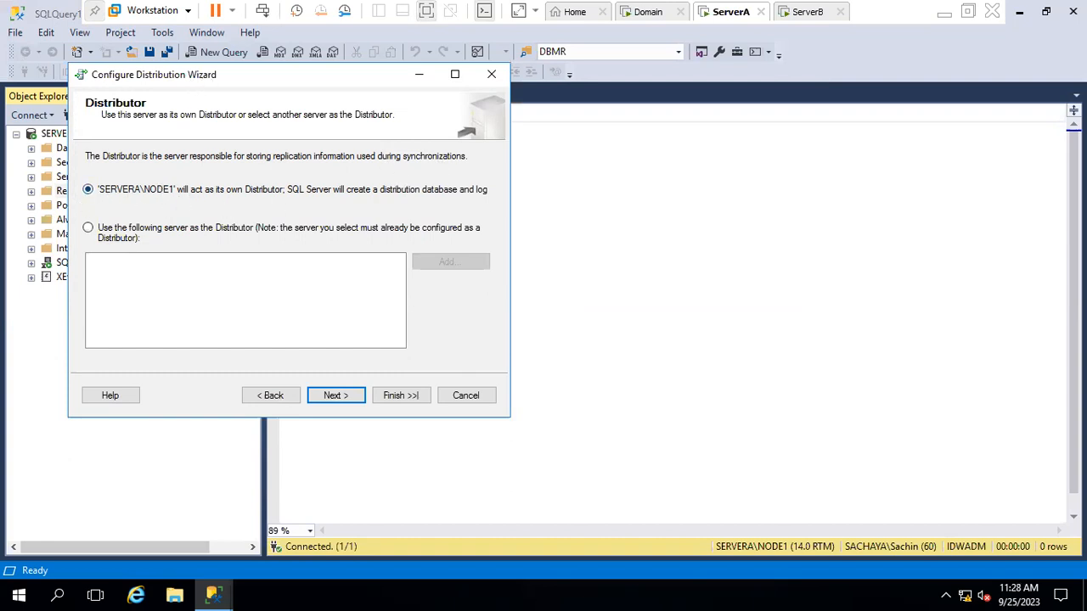
{"action": "left_click_drag", "start_coordinate": [187, 89], "coordinate": [344, 135]}
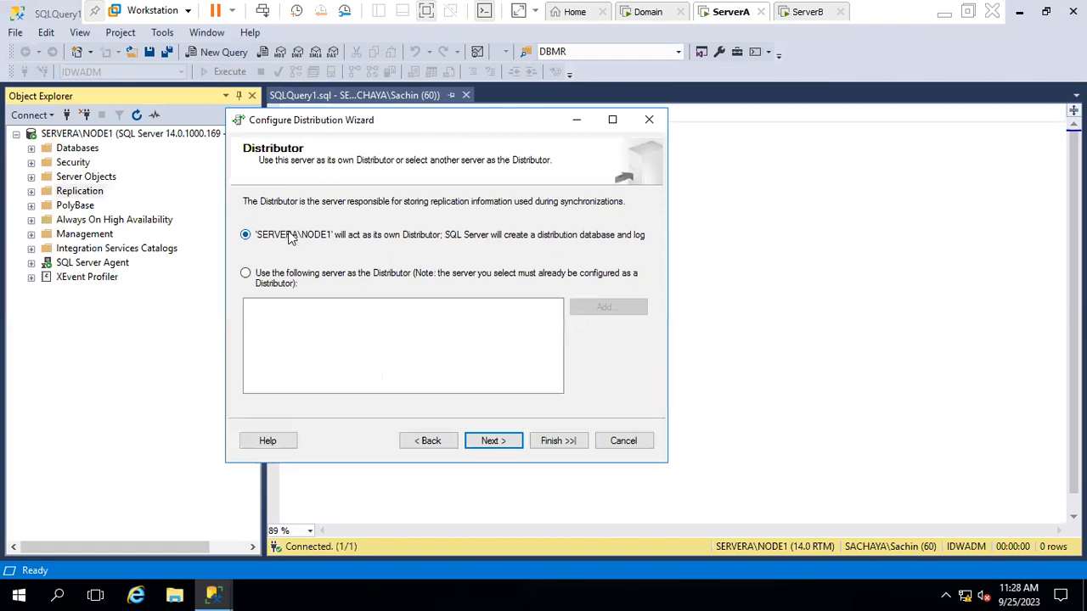
{"action": "left_click", "coordinate": [493, 441]}
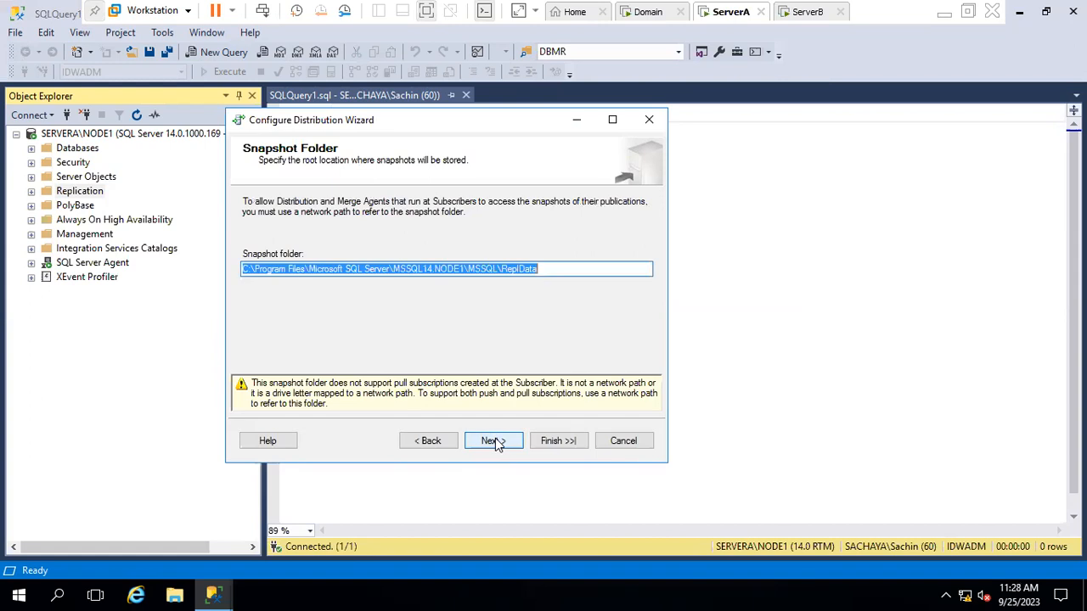
- Examine the default snapshot folder path in the Configure Distribution Wizard and check the databases on ServerB
{"action": "left_click", "coordinate": [546, 269]}
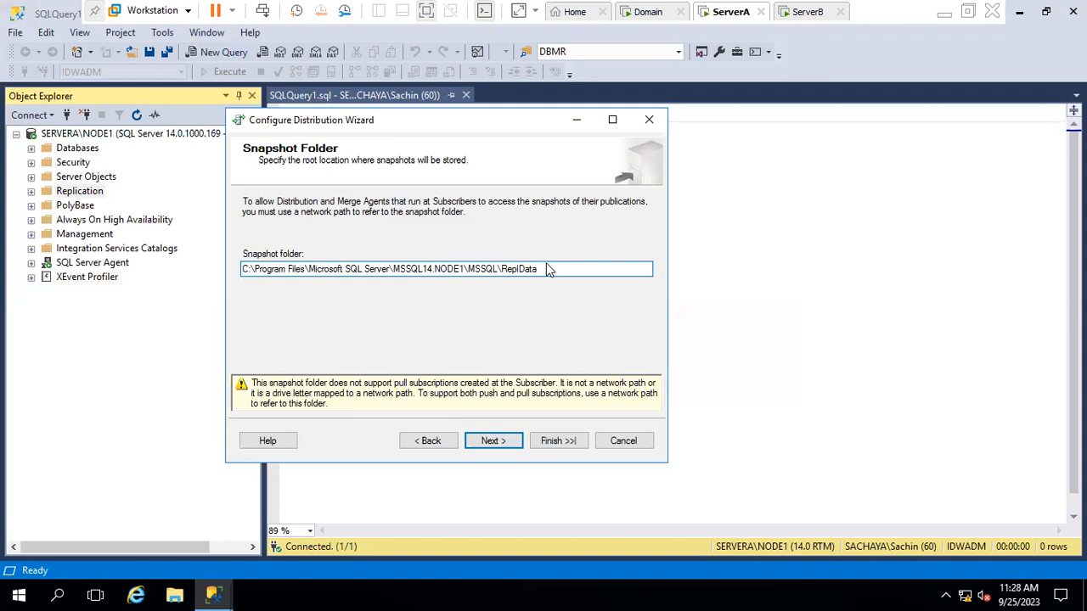
{"action": "left_click_drag", "start_coordinate": [543, 272], "coordinate": [232, 284]}
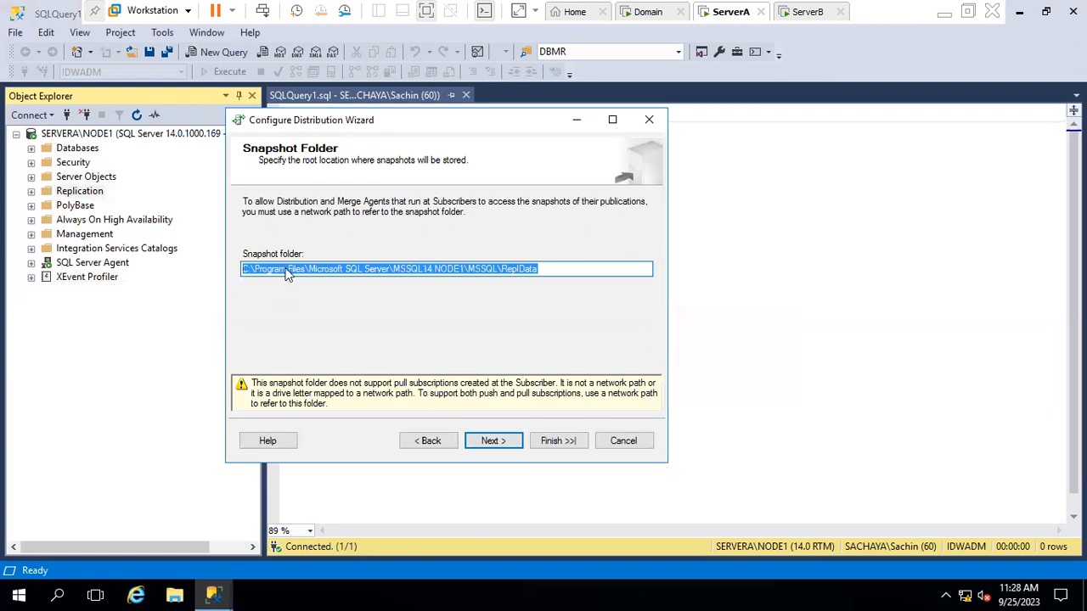
{"action": "left_click", "coordinate": [538, 269]}
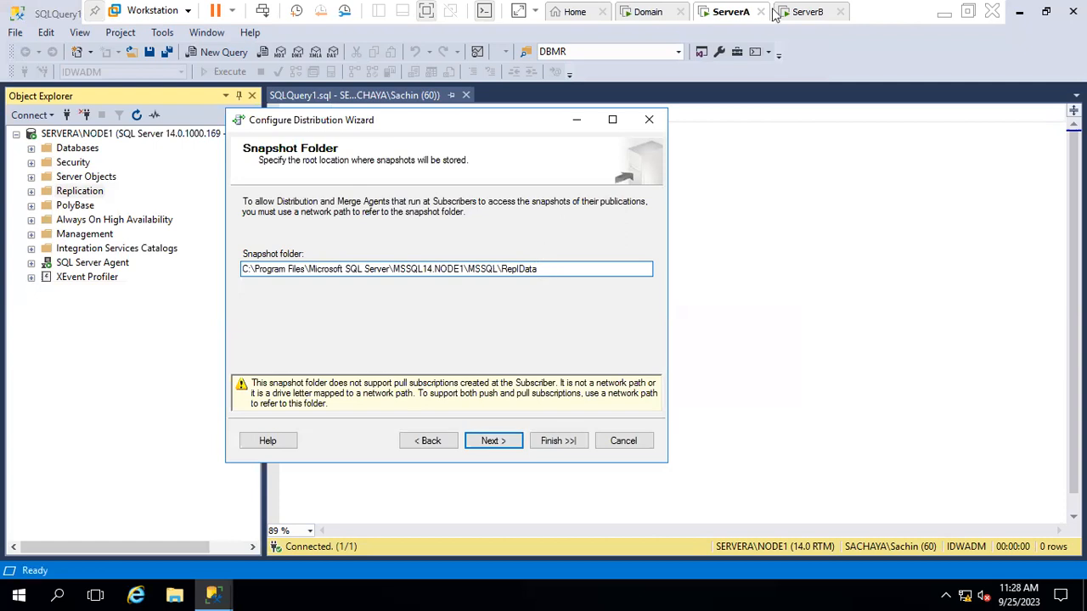
{"action": "left_click", "coordinate": [808, 11]}
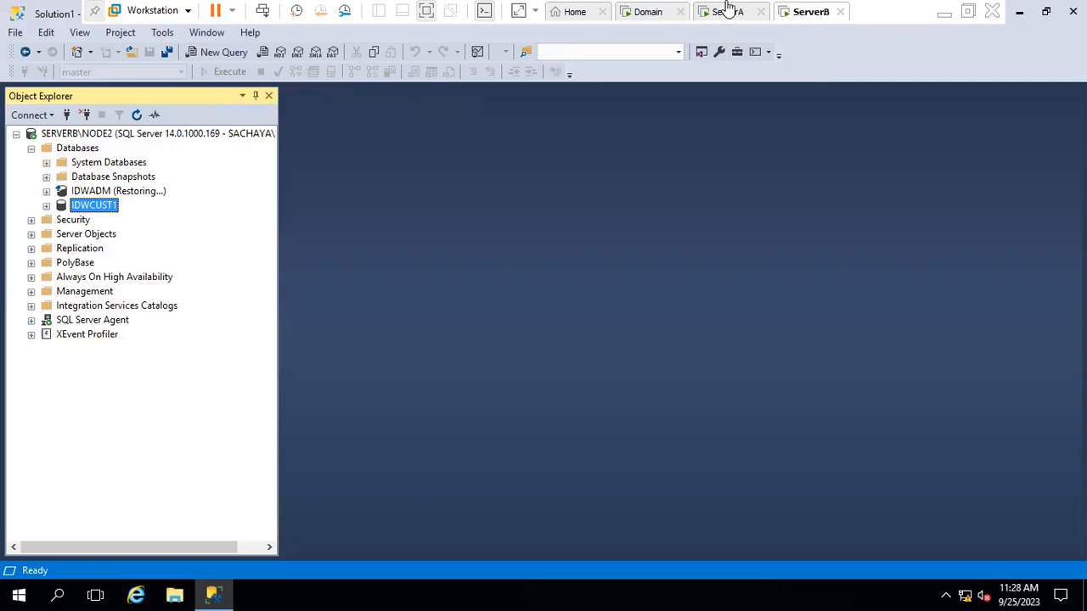
- Return to the ServerA virtual machine and accept the default snapshot folder, distribution database name and data and log folders
{"action": "left_click", "coordinate": [726, 11]}
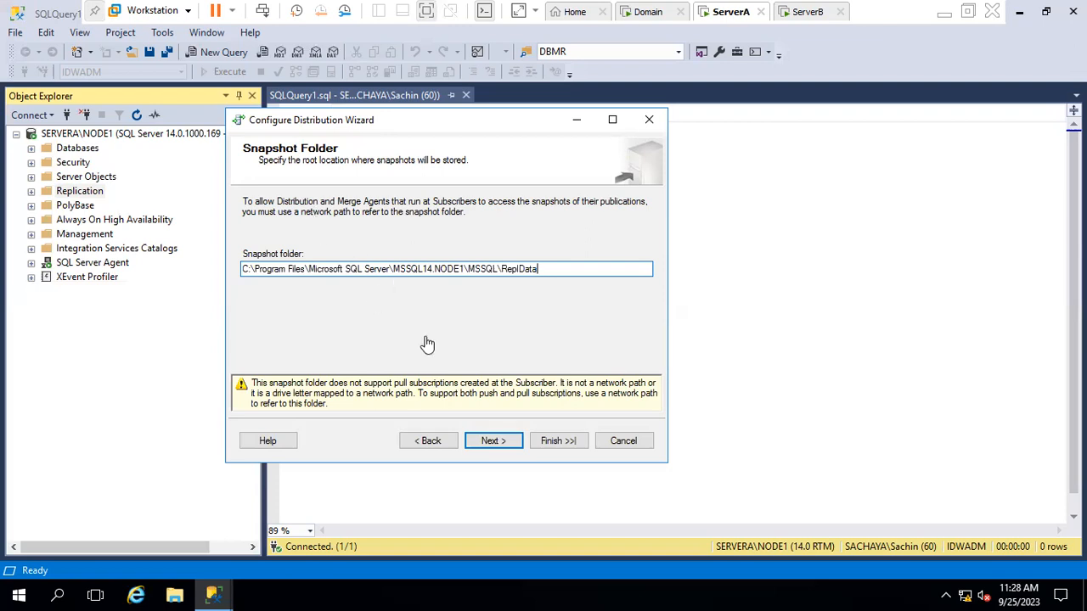
{"action": "left_click", "coordinate": [492, 440]}
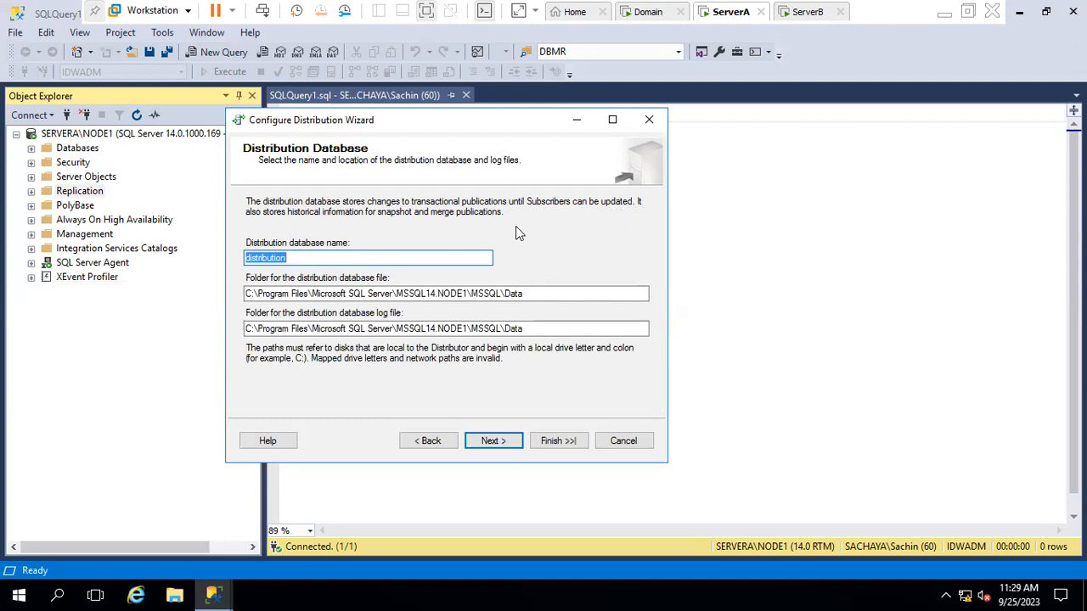
{"action": "left_click", "coordinate": [524, 294]}
{"action": "left_click", "coordinate": [537, 327]}
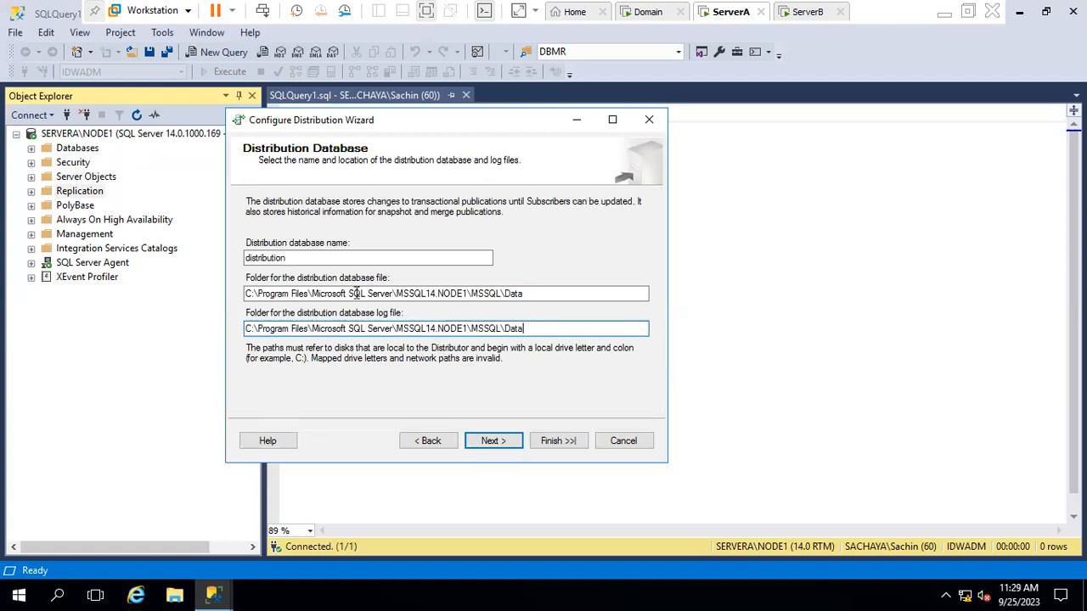
{"action": "left_click", "coordinate": [493, 439]}
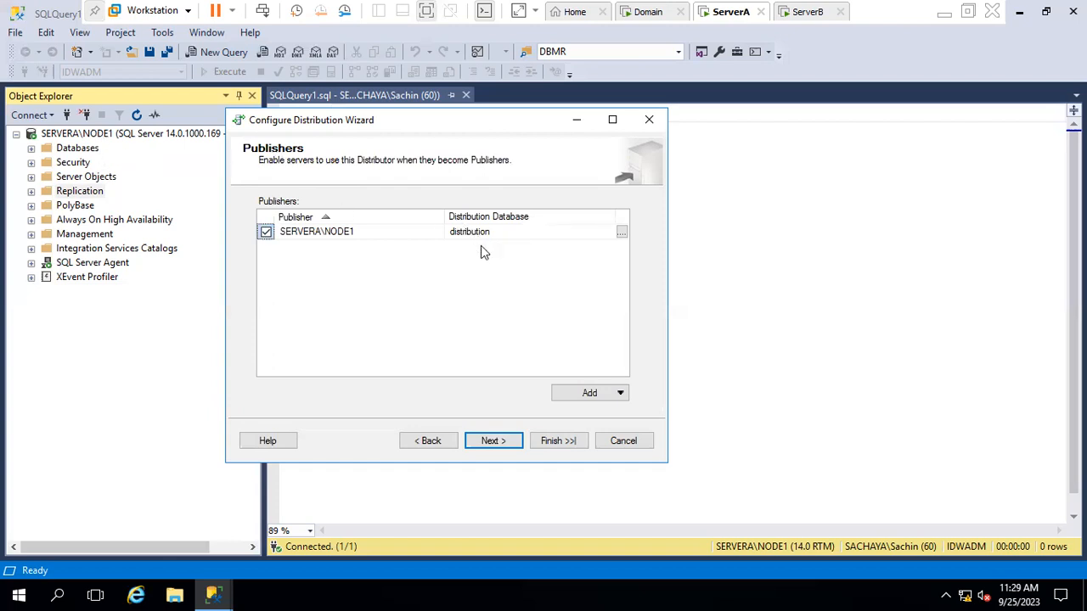
- Keep SERVERA\NODE1 enabled as Publisher and complete the distribution configuration without generating a script file
{"action": "left_click", "coordinate": [495, 443]}
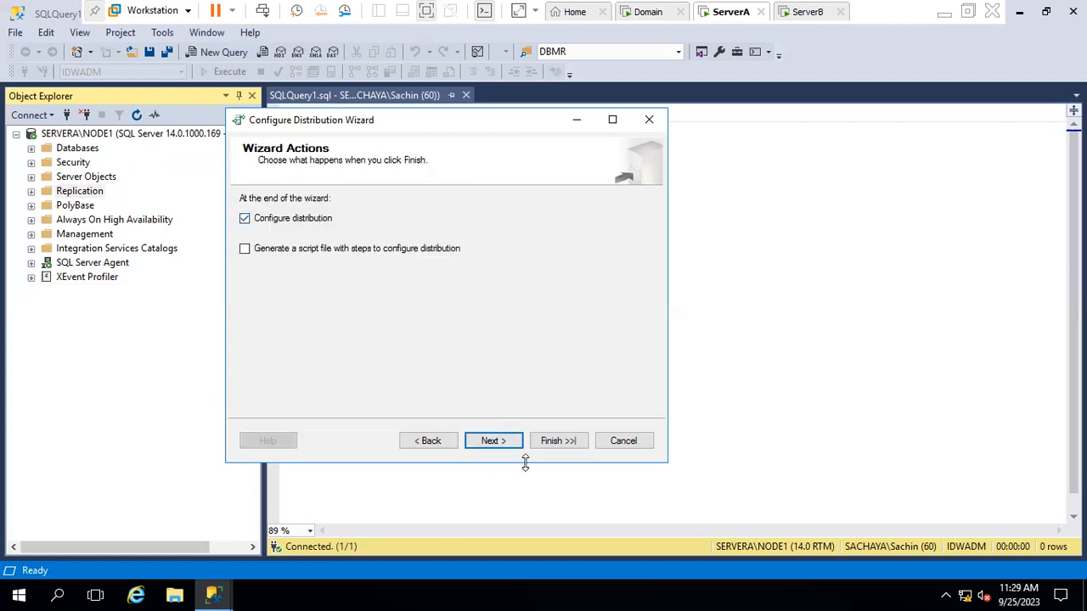
{"action": "left_click", "coordinate": [489, 442]}
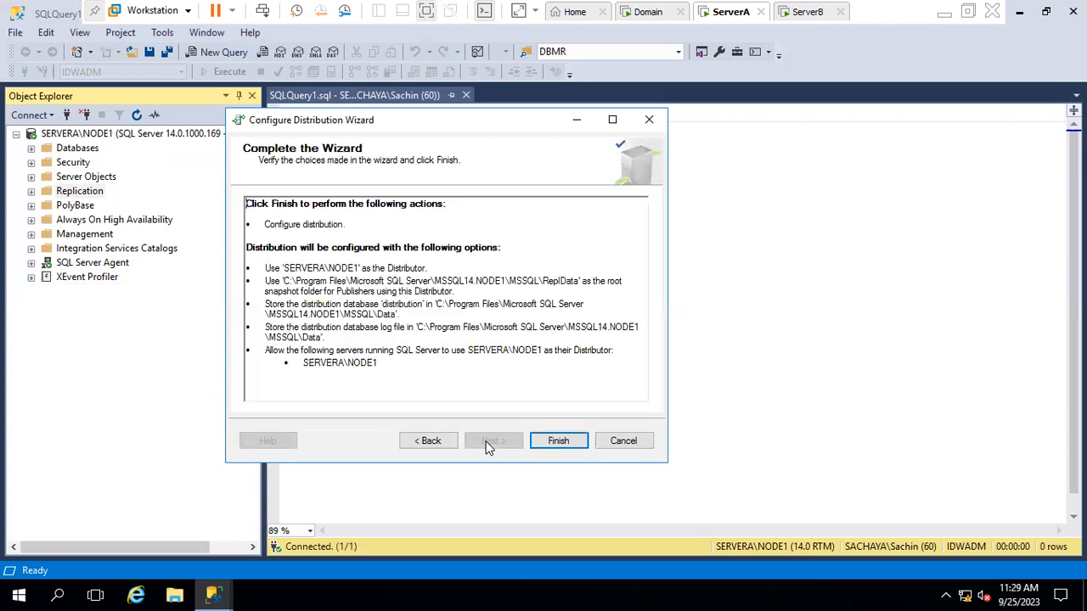
{"action": "left_click", "coordinate": [553, 442]}
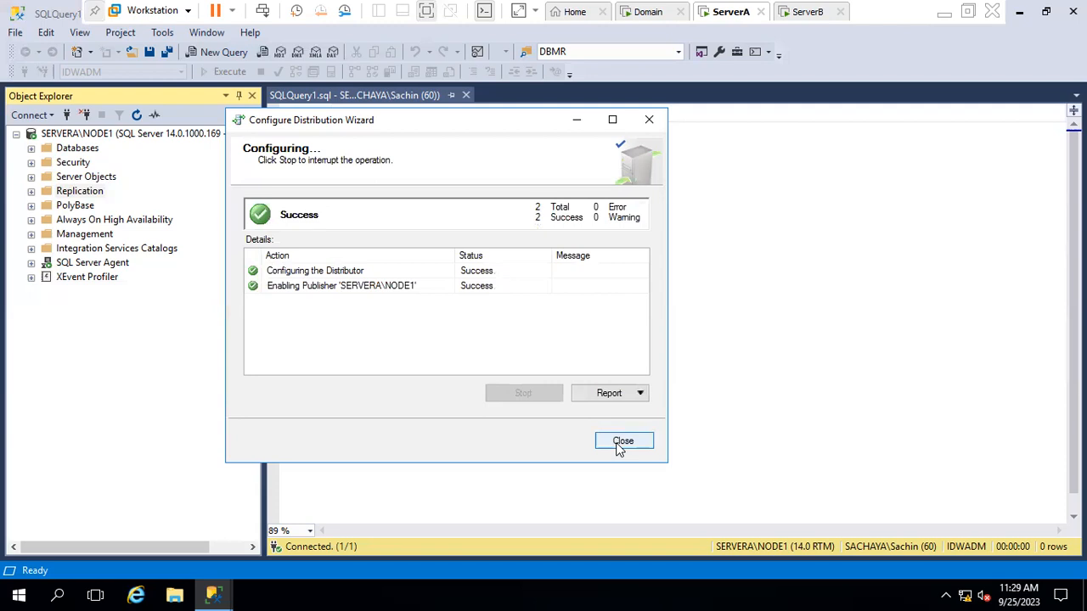
{"action": "left_click", "coordinate": [623, 441]}
- Refresh SERVERA\NODE1 and check its system databases for the distribution database
{"action": "right_click", "coordinate": [70, 137]}
{"action": "left_click", "coordinate": [130, 444]}
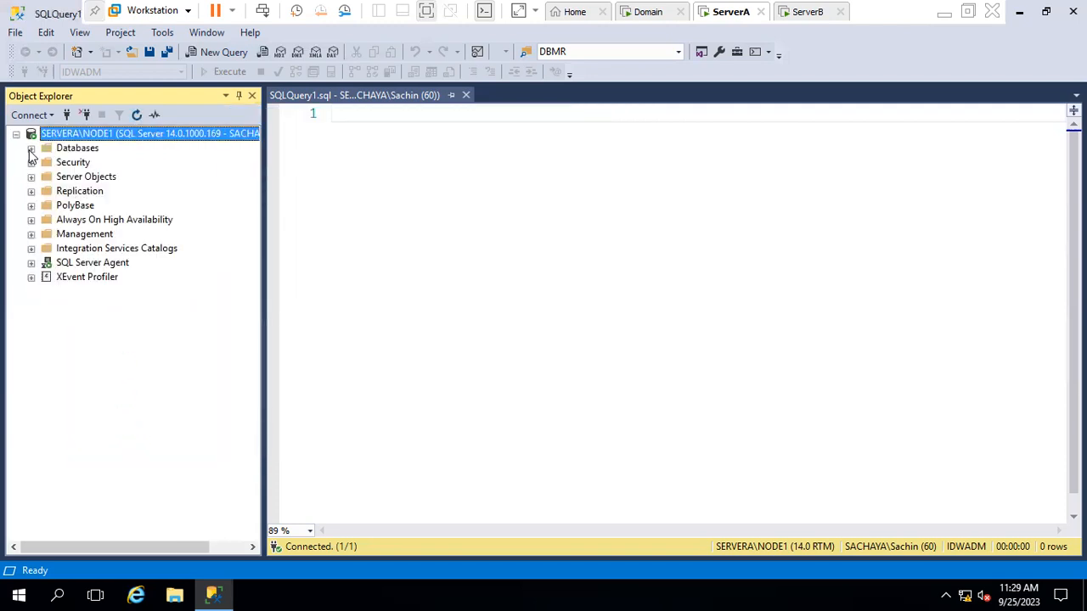
{"action": "left_click", "coordinate": [30, 149]}
{"action": "left_click", "coordinate": [46, 163]}
{"action": "left_click", "coordinate": [101, 179]}
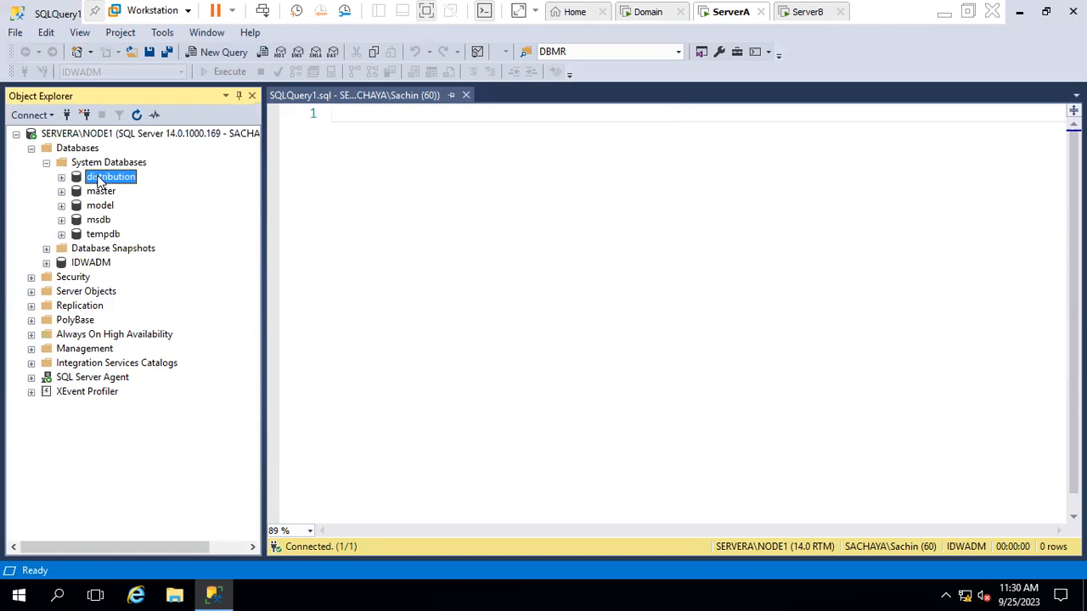
- Check the tables of the IDWADM database, including dbo.cust, and collapse the database again
{"action": "left_click", "coordinate": [99, 264]}
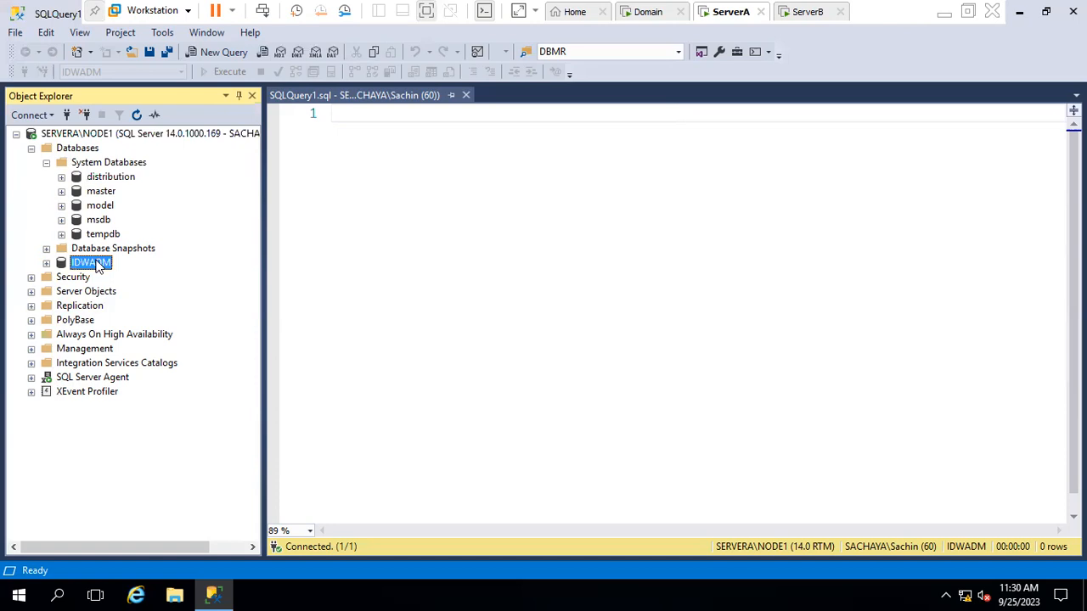
{"action": "left_click", "coordinate": [46, 263]}
{"action": "left_click", "coordinate": [61, 291]}
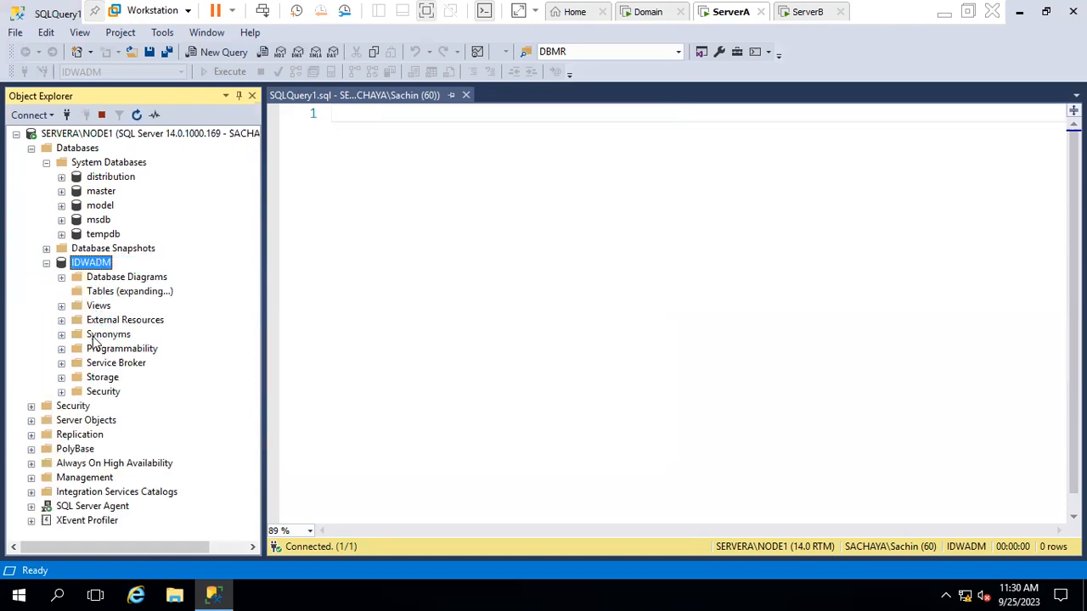
{"action": "left_click", "coordinate": [110, 363]}
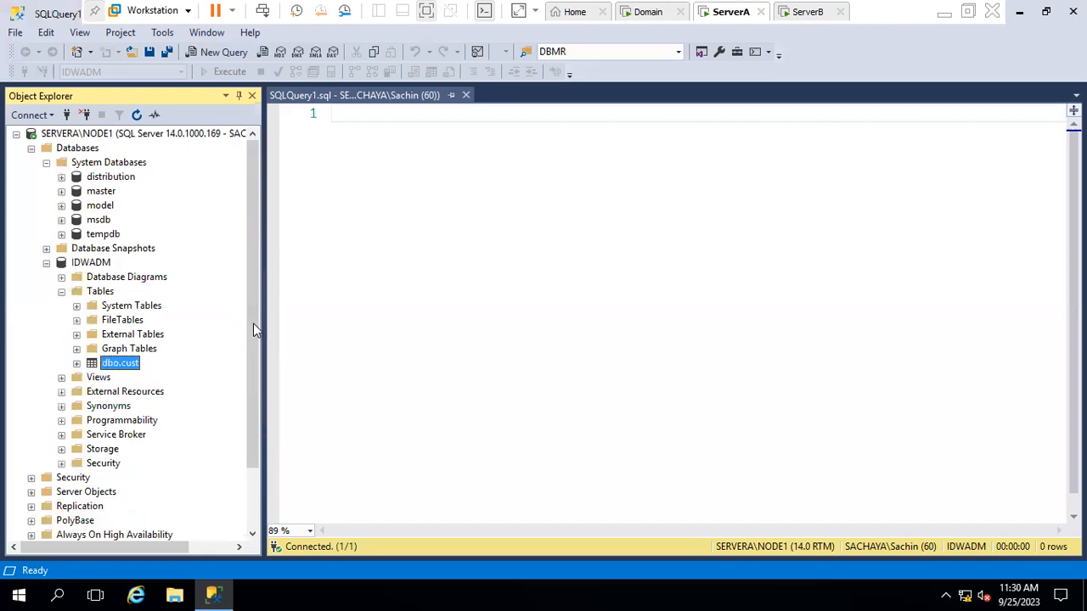
{"action": "scroll", "coordinate": [253, 323], "scroll_direction": "down", "scroll_amount": 2}
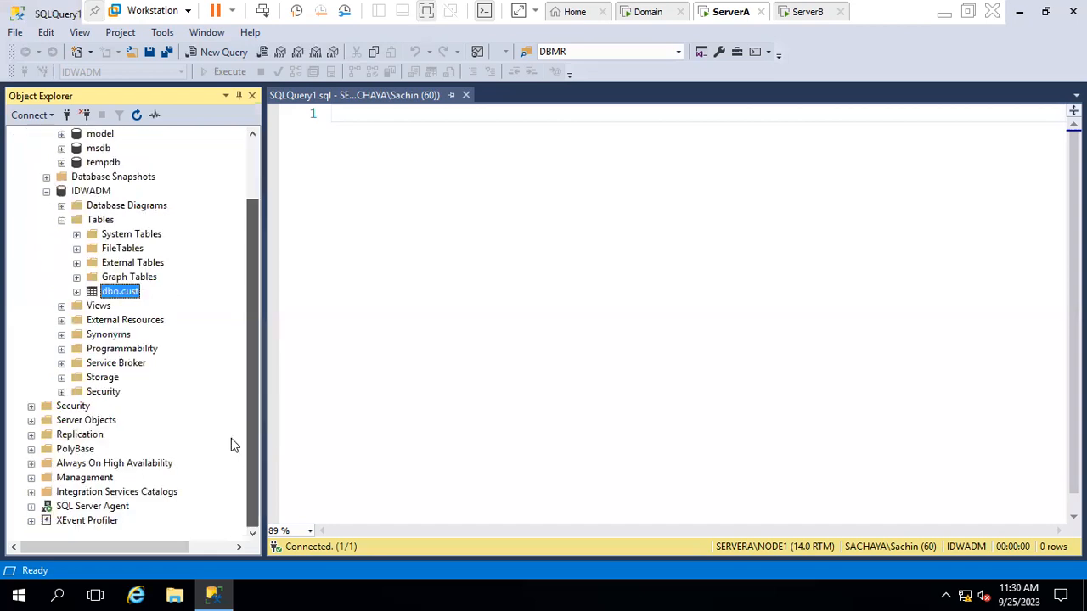
{"action": "left_click", "coordinate": [46, 191]}
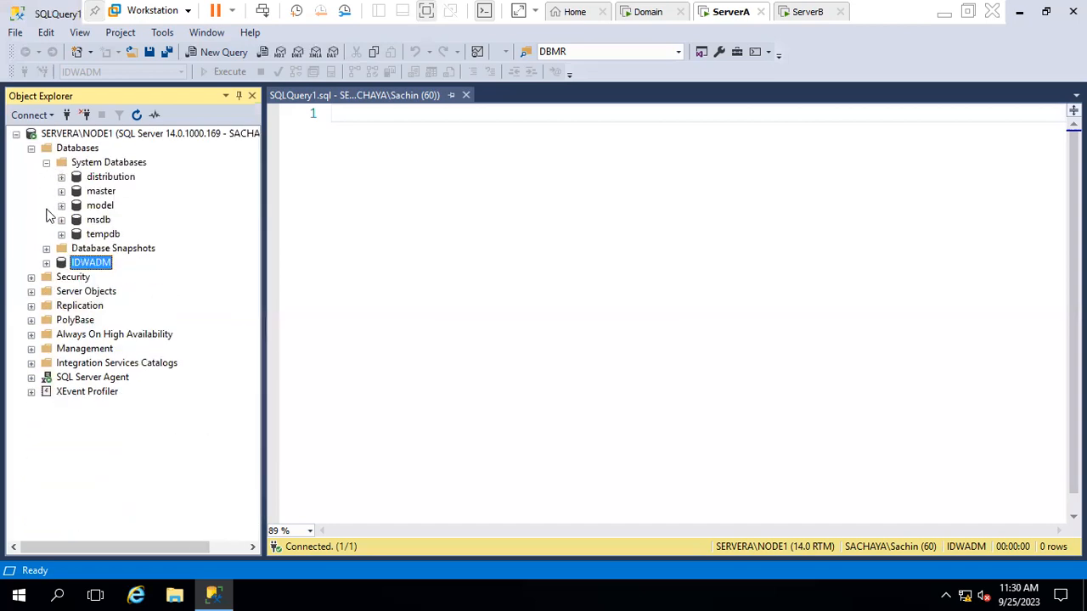
- Start a new local publication on SERVERA\NODE1 using the IDWADM database and the Snapshot publication type
{"action": "left_click", "coordinate": [30, 307]}
{"action": "left_click", "coordinate": [80, 322]}
{"action": "left_click", "coordinate": [45, 320]}
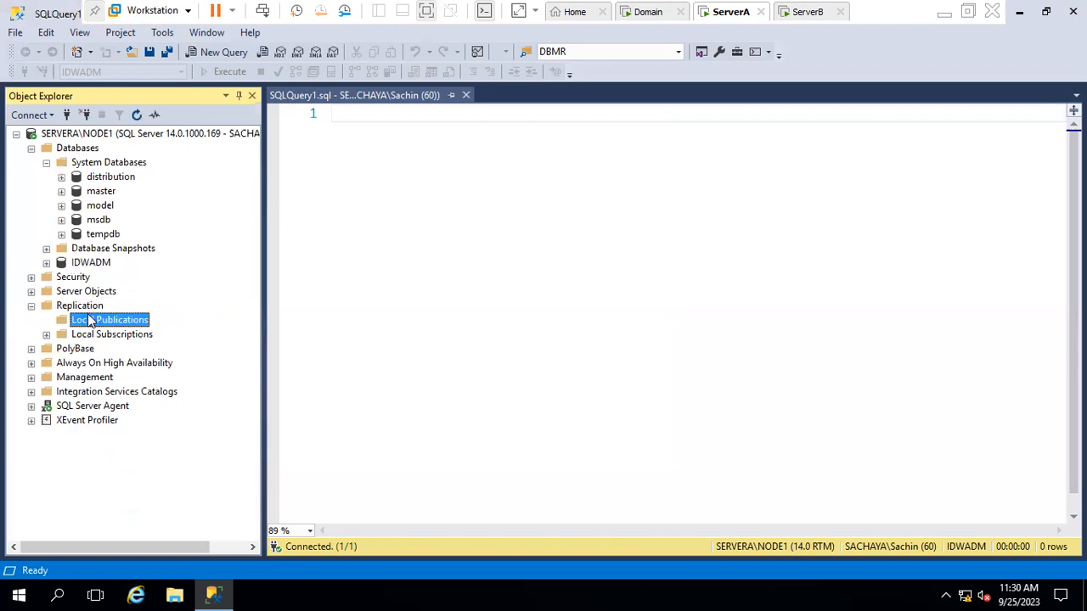
{"action": "right_click", "coordinate": [91, 320]}
{"action": "left_click", "coordinate": [142, 326]}
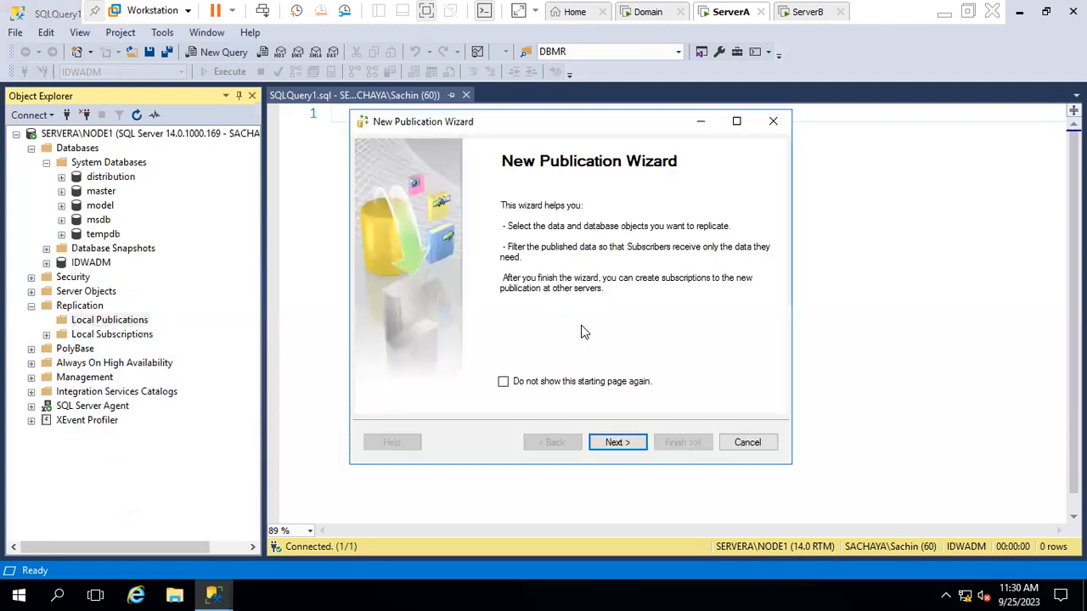
{"action": "left_click", "coordinate": [618, 443]}
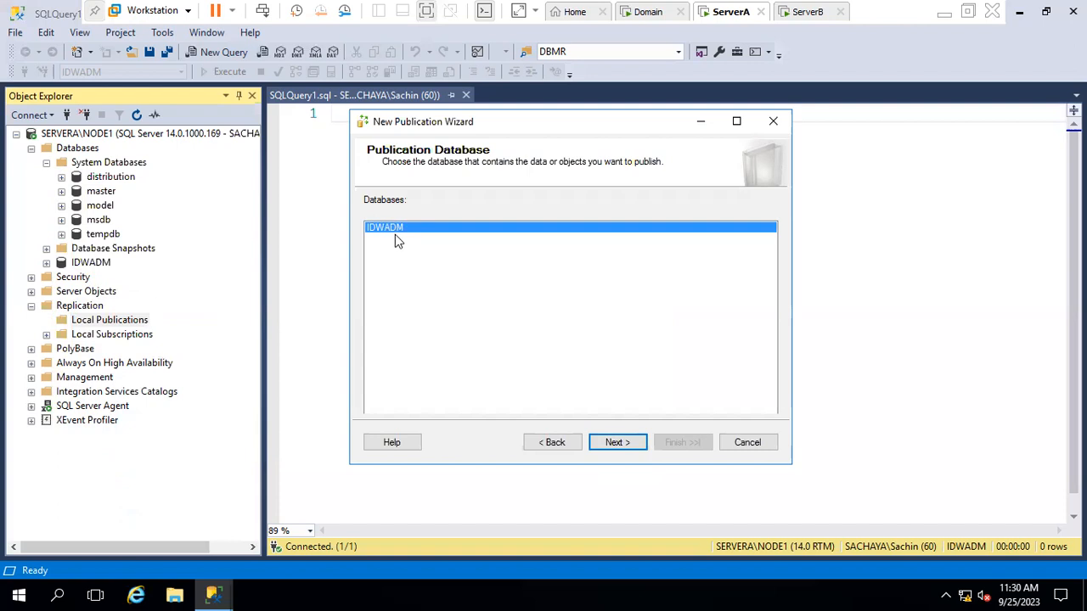
{"action": "left_click", "coordinate": [619, 441]}
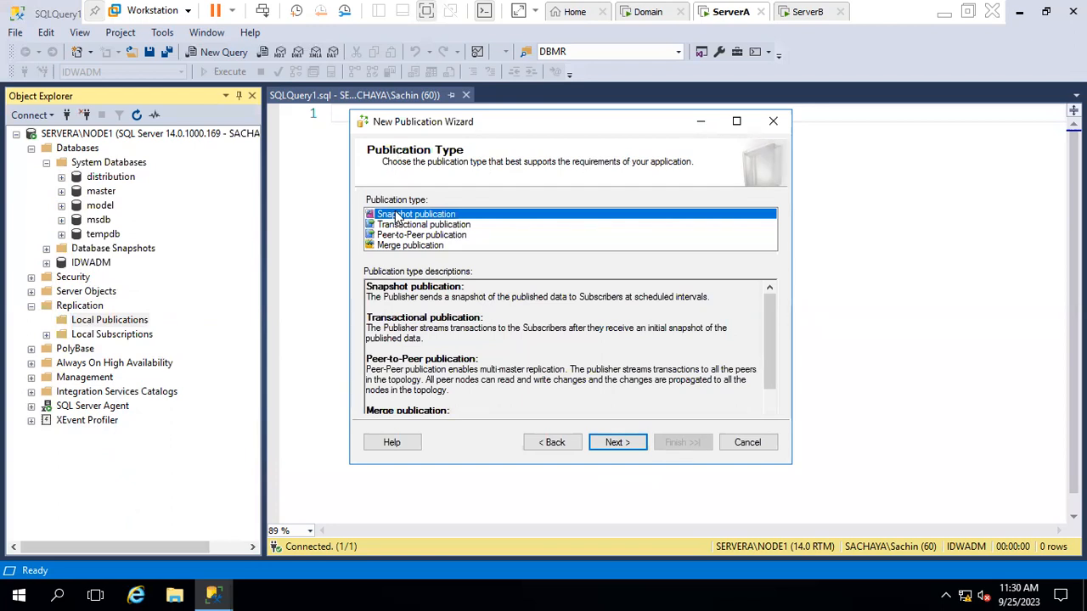
{"action": "left_click", "coordinate": [616, 446]}
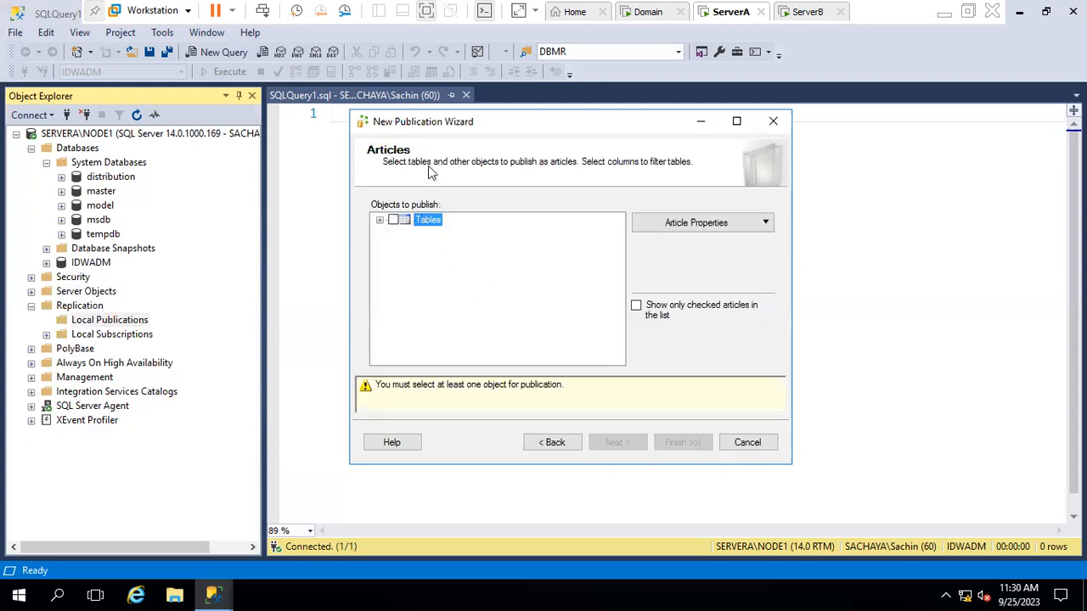
- Select the cust (dbo) table with its id and fname columns as the article to publish
{"action": "left_click", "coordinate": [381, 220]}
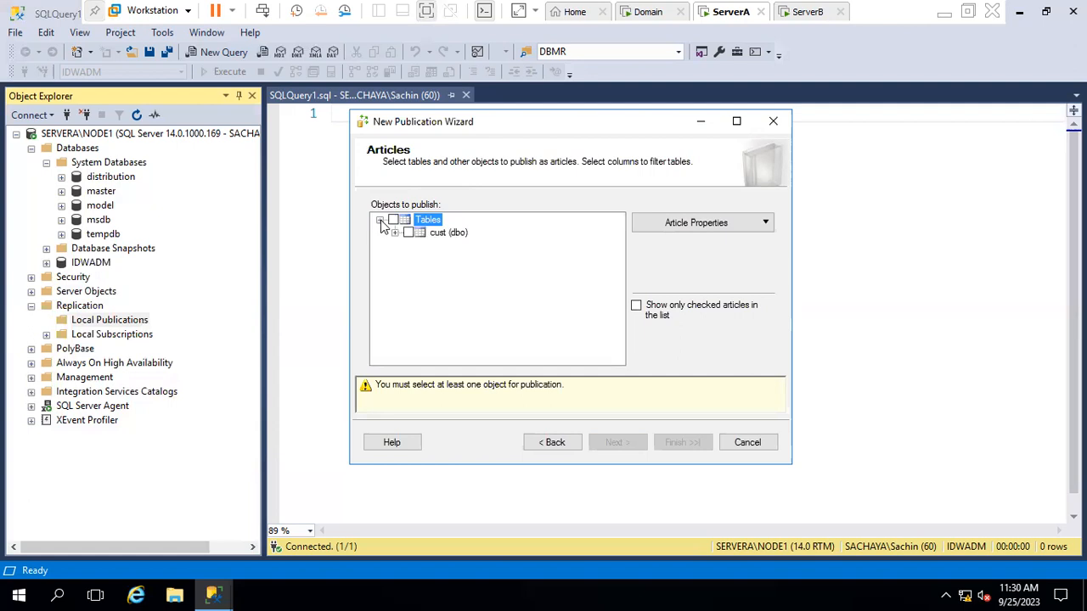
{"action": "left_click", "coordinate": [393, 221]}
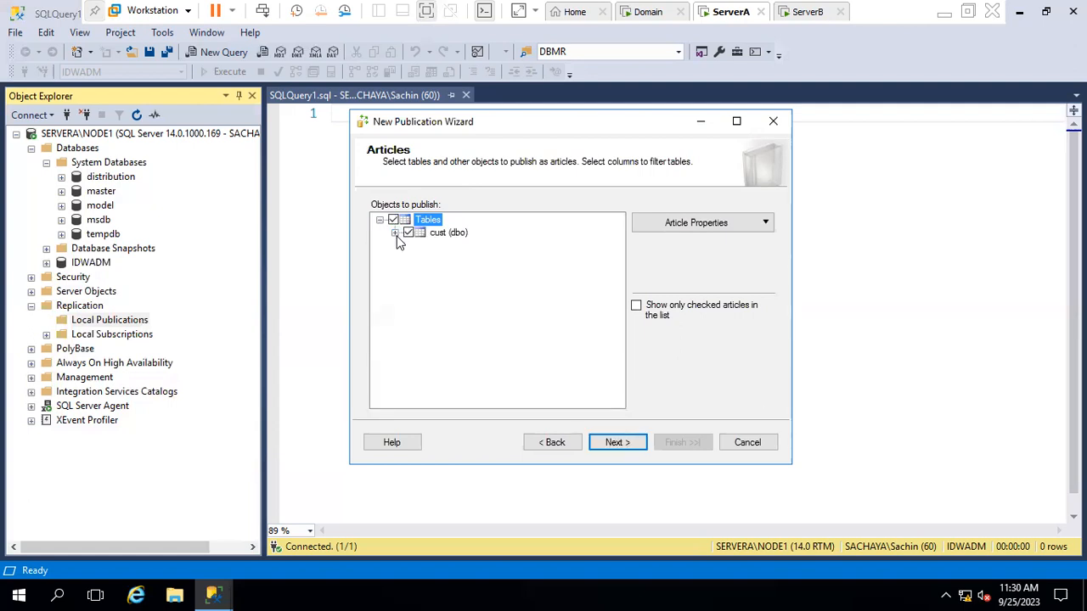
{"action": "left_click", "coordinate": [395, 233]}
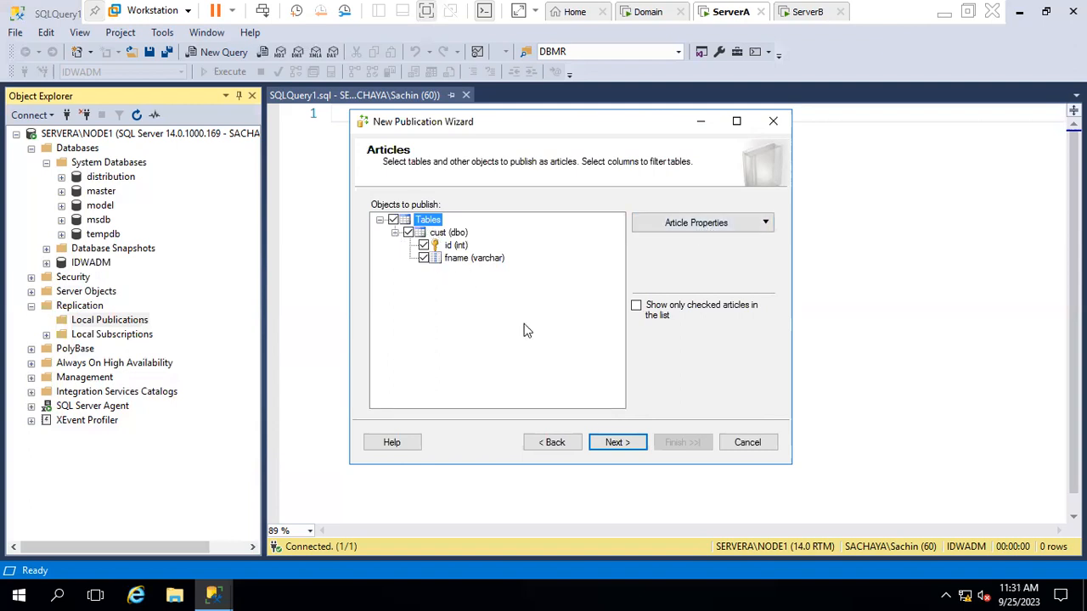
{"action": "left_click", "coordinate": [618, 442]}
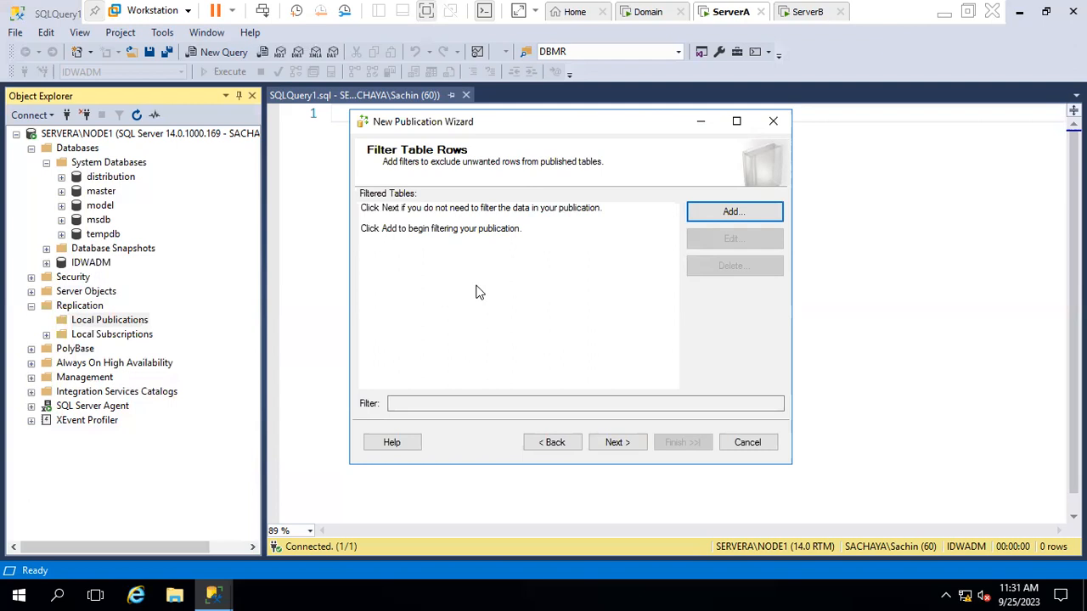
- Skip row filtering, create a snapshot immediately and schedule the Snapshot Agent to run every hour daily
{"action": "left_click", "coordinate": [601, 444]}
{"action": "left_click", "coordinate": [370, 224]}
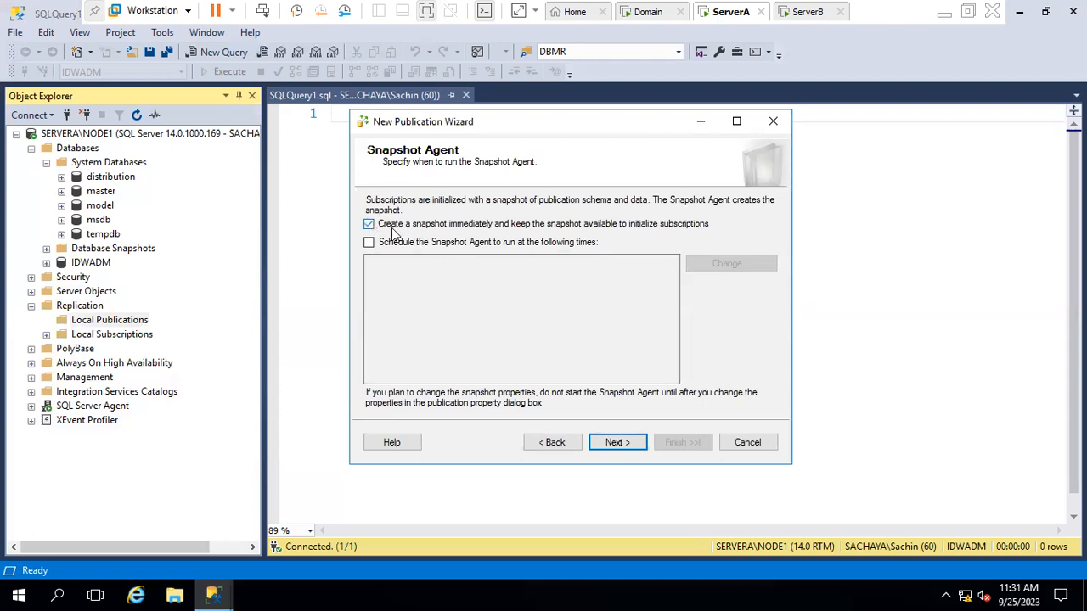
{"action": "left_click", "coordinate": [369, 242]}
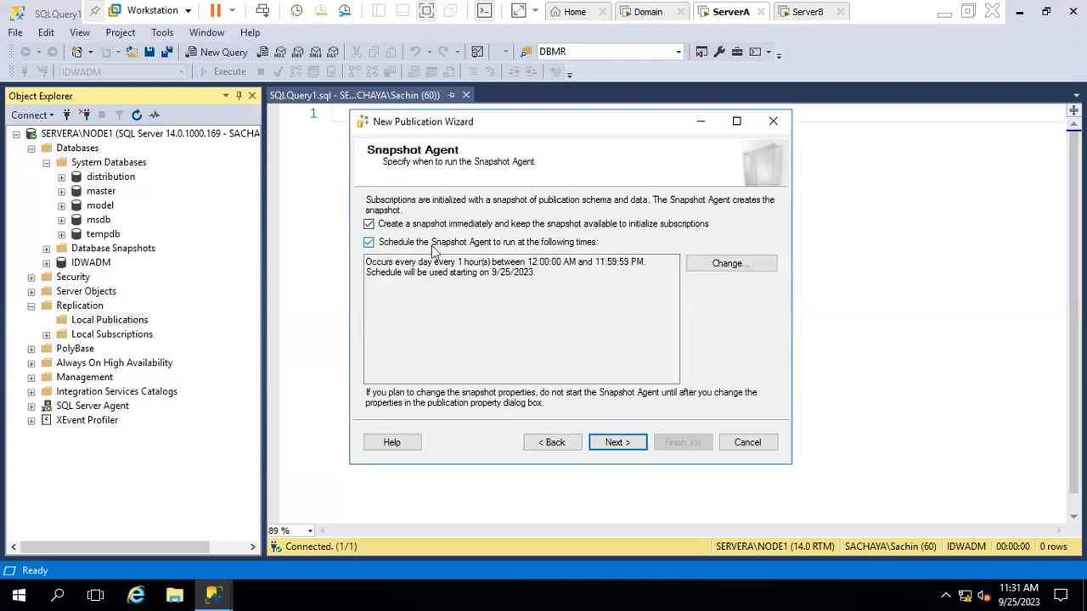
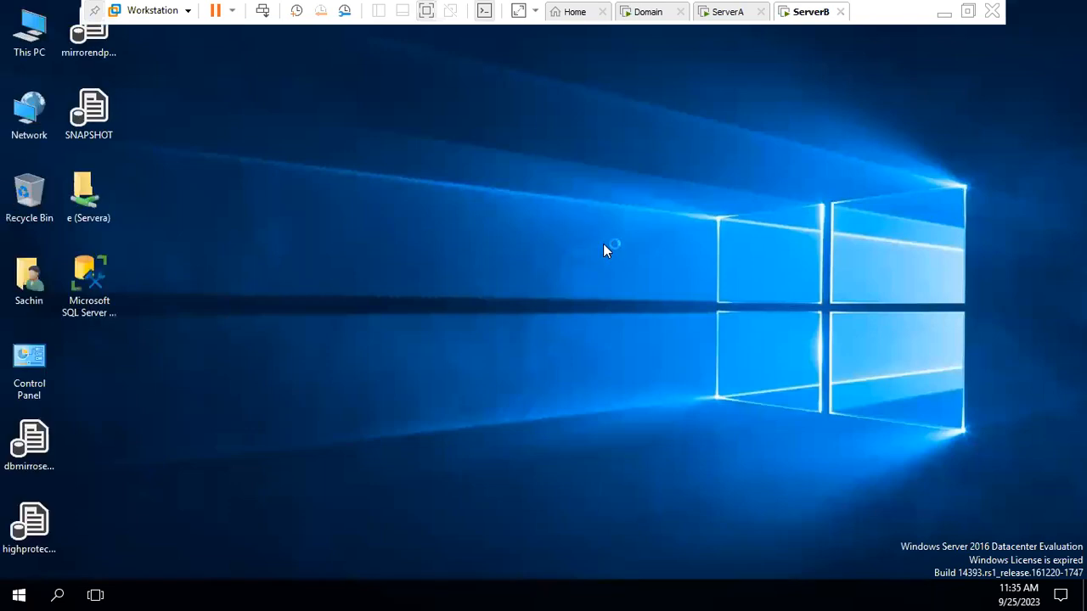
- Launch Microsoft SQL Server Management Studio 18 on the ServerB virtual machine
{"action": "left_click", "coordinate": [605, 263]}
{"action": "double_click", "coordinate": [101, 298]}
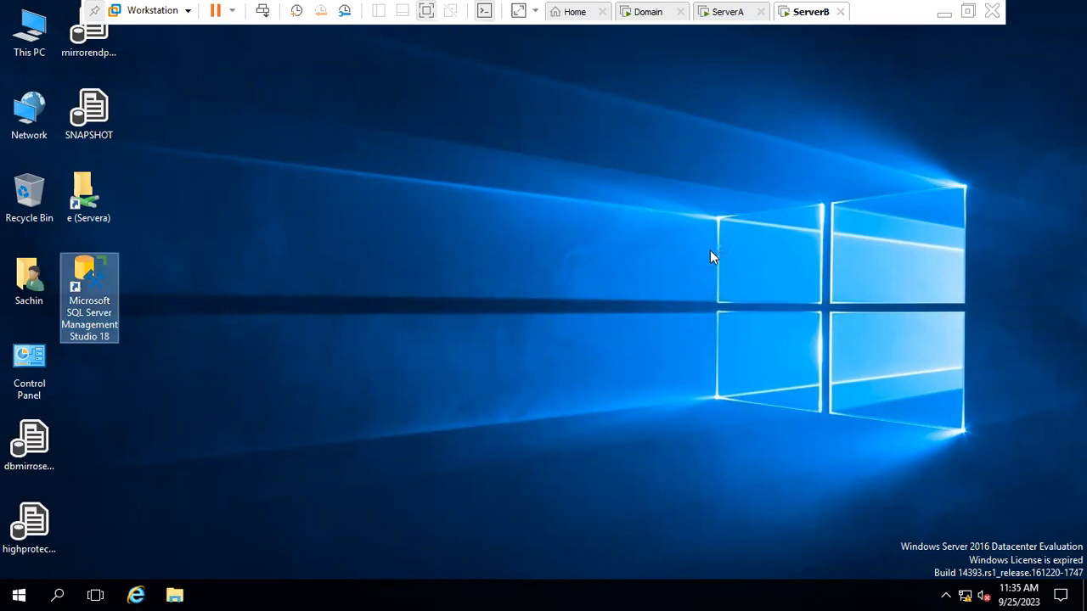
{"action": "left_click", "coordinate": [943, 12]}
{"action": "right_click", "coordinate": [562, 252]}
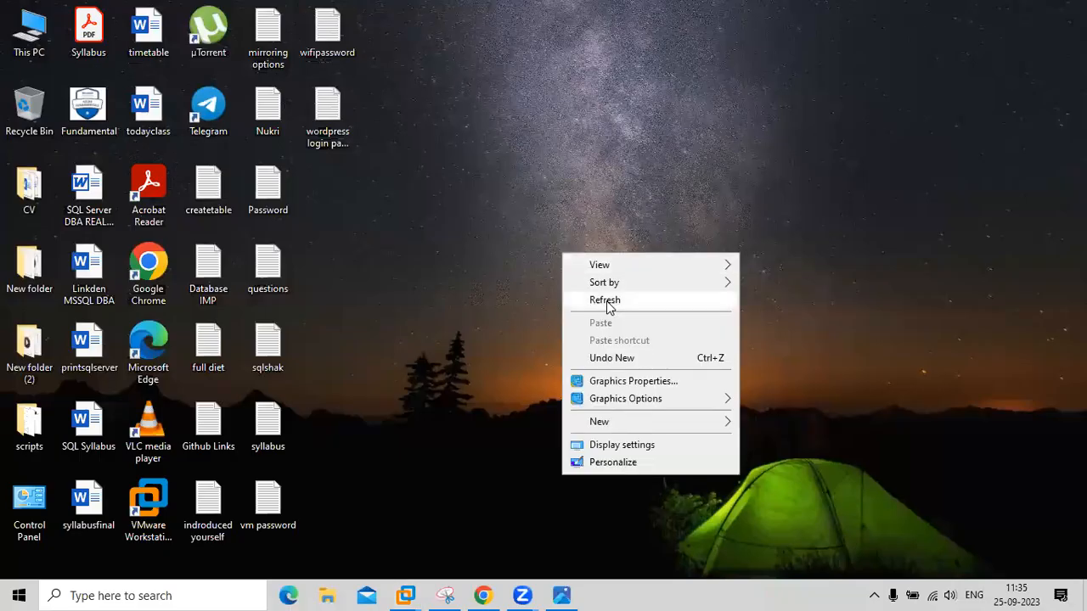
{"action": "left_click", "coordinate": [604, 299]}
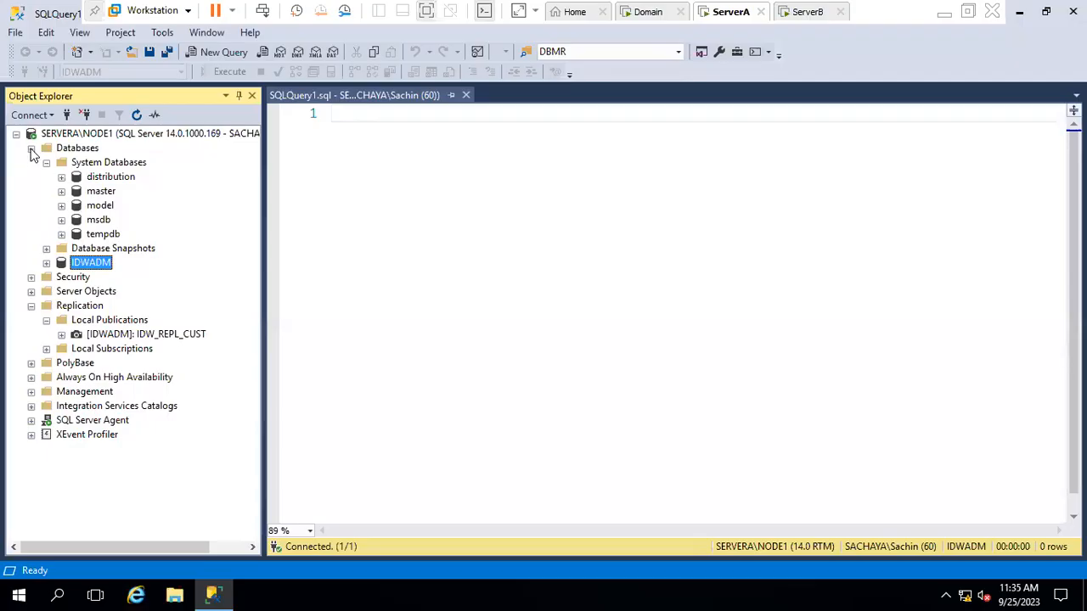
- List the SQL Server Agent jobs on SERVERA\NODE1 and widen Object Explorer to read their full names
{"action": "left_click", "coordinate": [32, 148]}
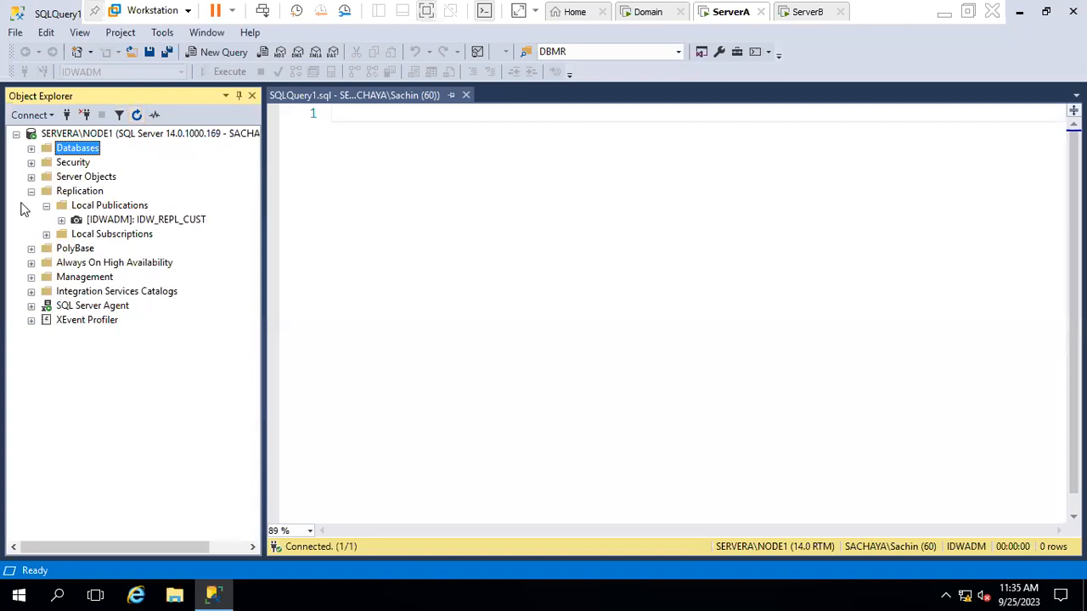
{"action": "left_click", "coordinate": [32, 191]}
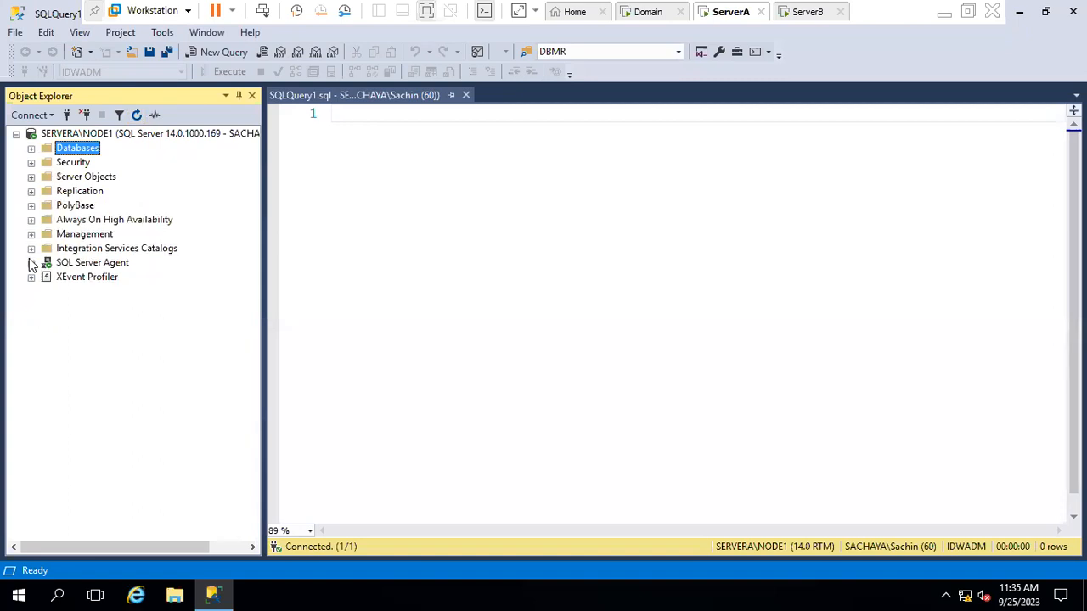
{"action": "left_click", "coordinate": [32, 263]}
{"action": "left_click", "coordinate": [46, 277]}
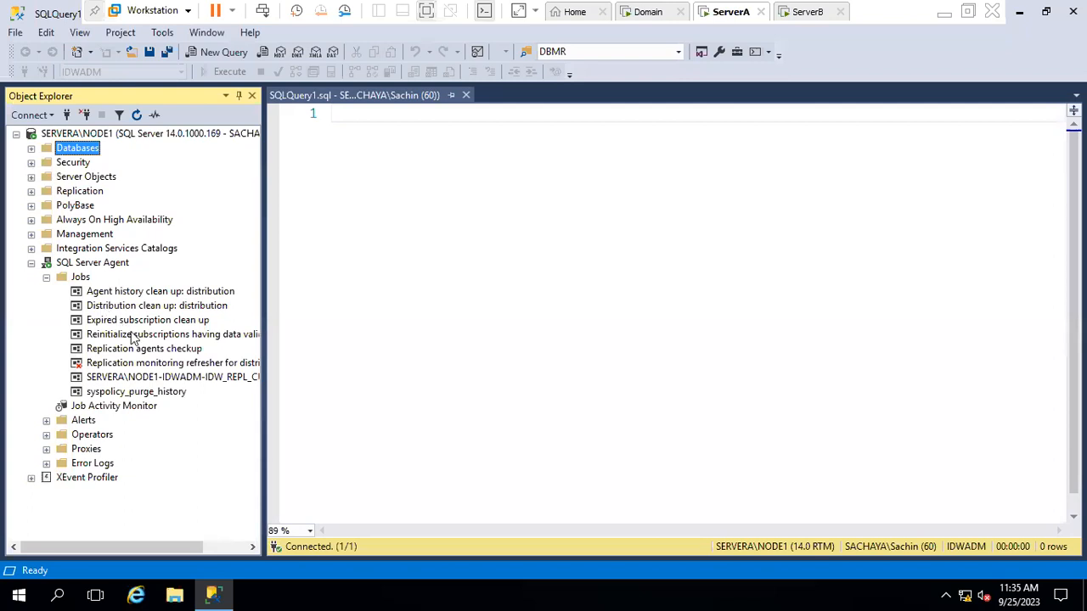
{"action": "left_click", "coordinate": [132, 336]}
{"action": "left_click_drag", "start_coordinate": [265, 243], "coordinate": [377, 263]}
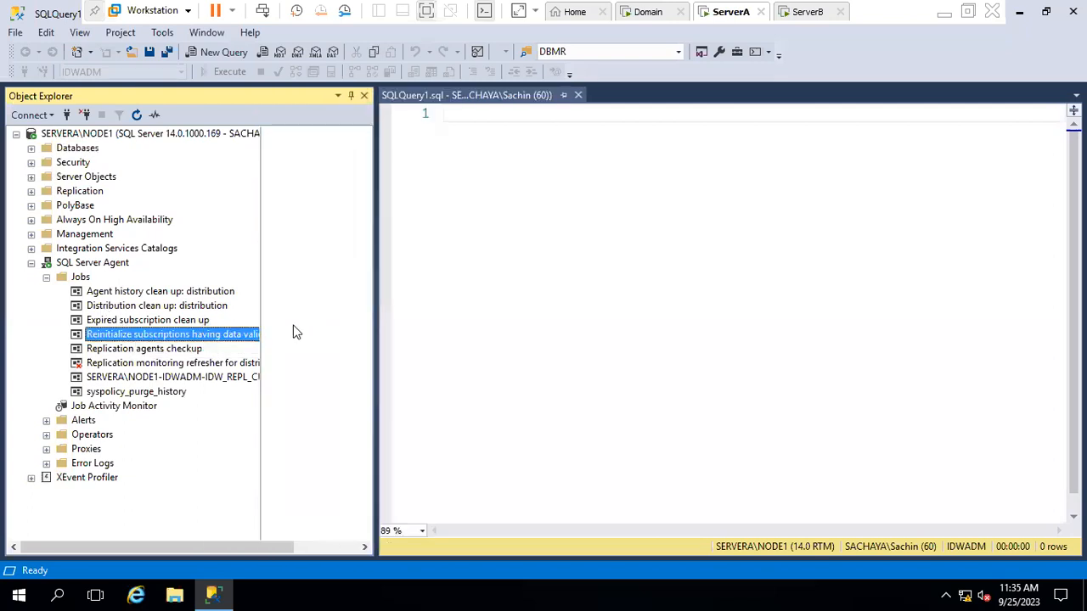
- Open the properties of the SERVERA\NODE1-IDWADM-IDW_REPL_CUST-1 job full screen and examine its job steps and their types
{"action": "left_click", "coordinate": [162, 377]}
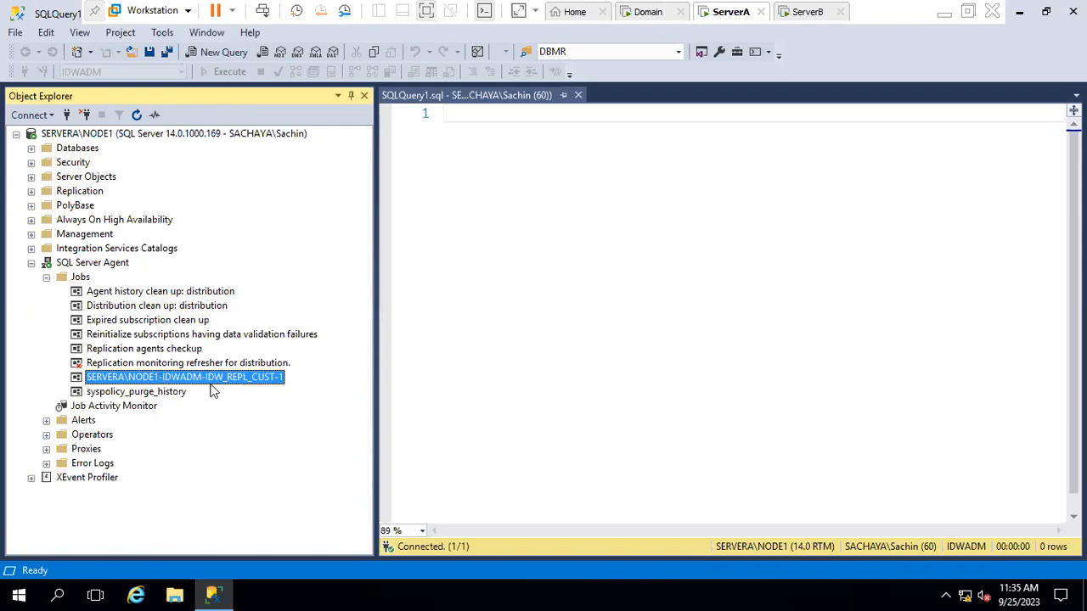
{"action": "right_click", "coordinate": [163, 382]}
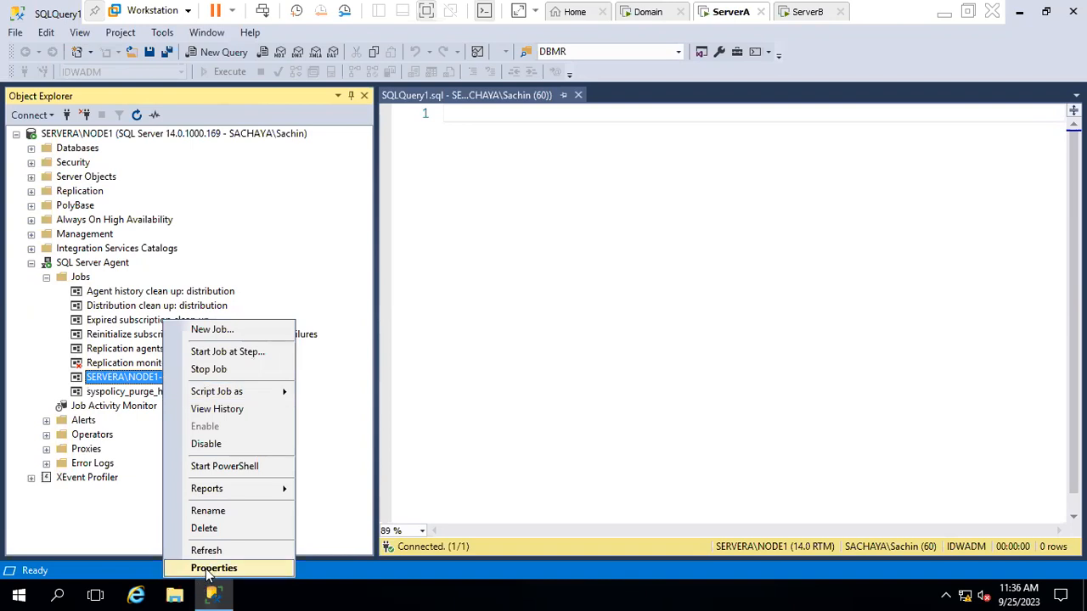
{"action": "left_click", "coordinate": [242, 568]}
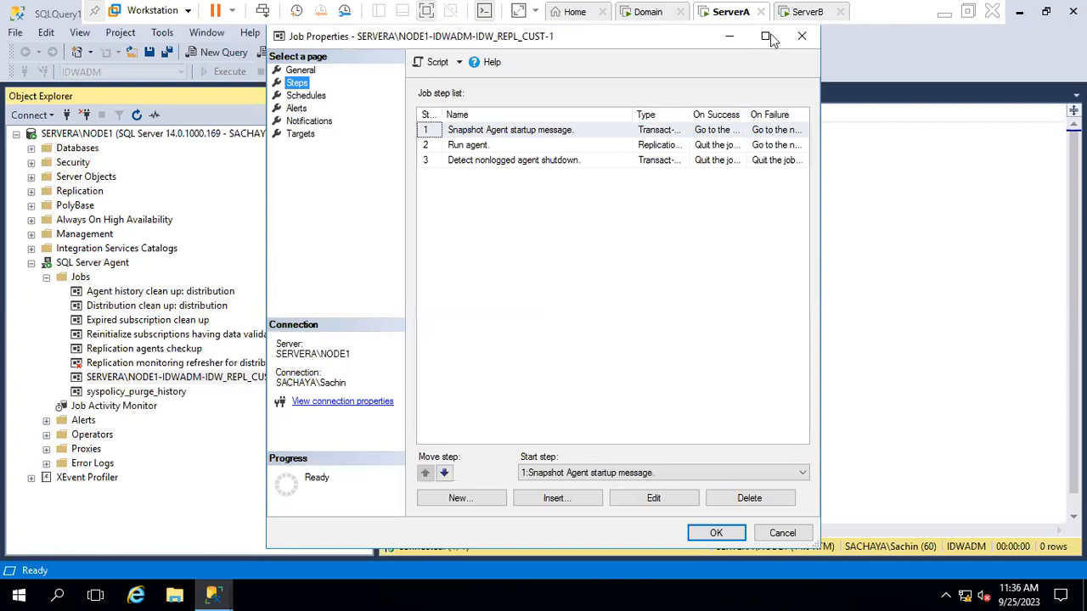
{"action": "key", "text": "super+Up"}
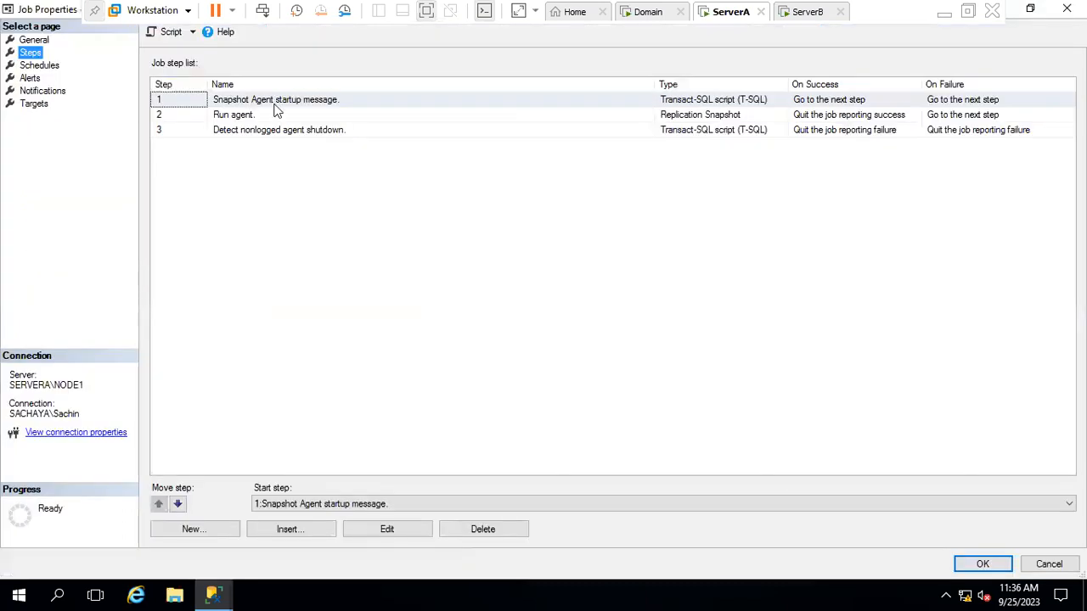
{"action": "left_click", "coordinate": [276, 117]}
{"action": "left_click", "coordinate": [297, 101]}
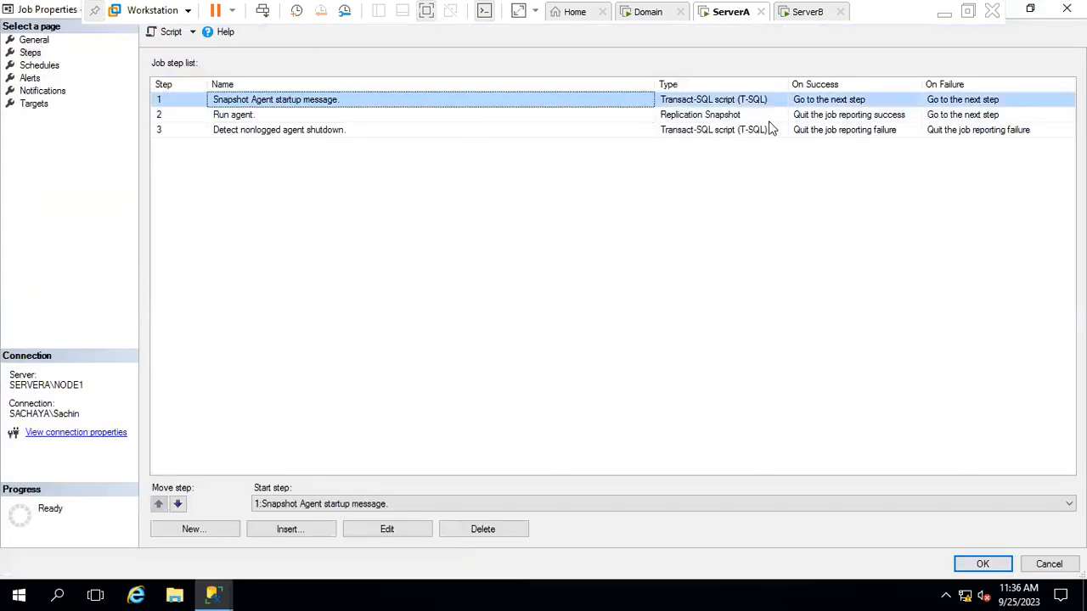
{"action": "left_click", "coordinate": [737, 115]}
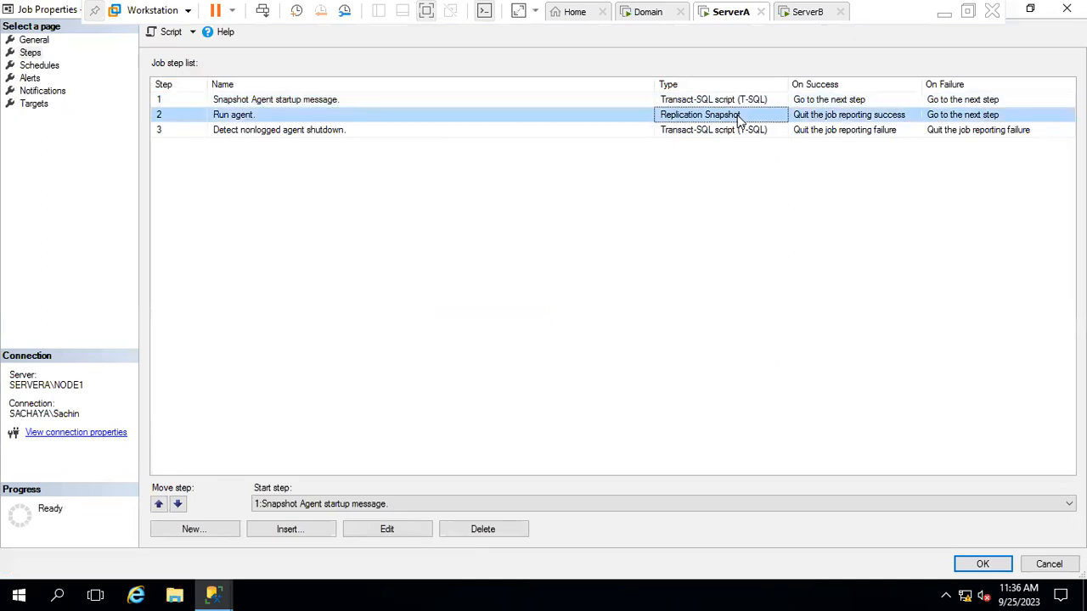
- Review the snapshot job's schedule and alerts, then close its properties without changes
{"action": "left_click", "coordinate": [29, 67]}
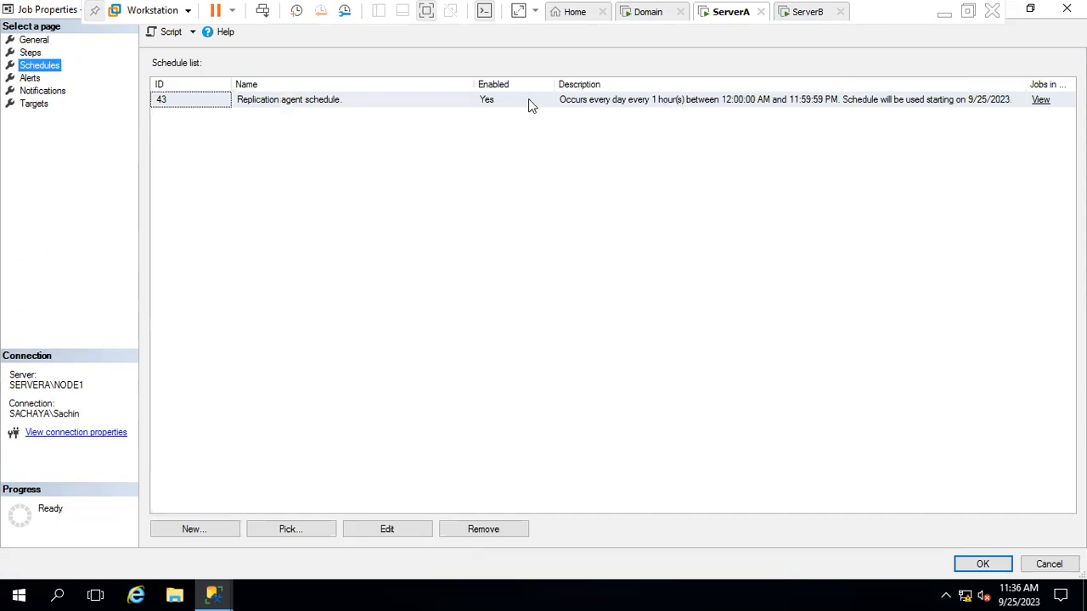
{"action": "left_click", "coordinate": [30, 78]}
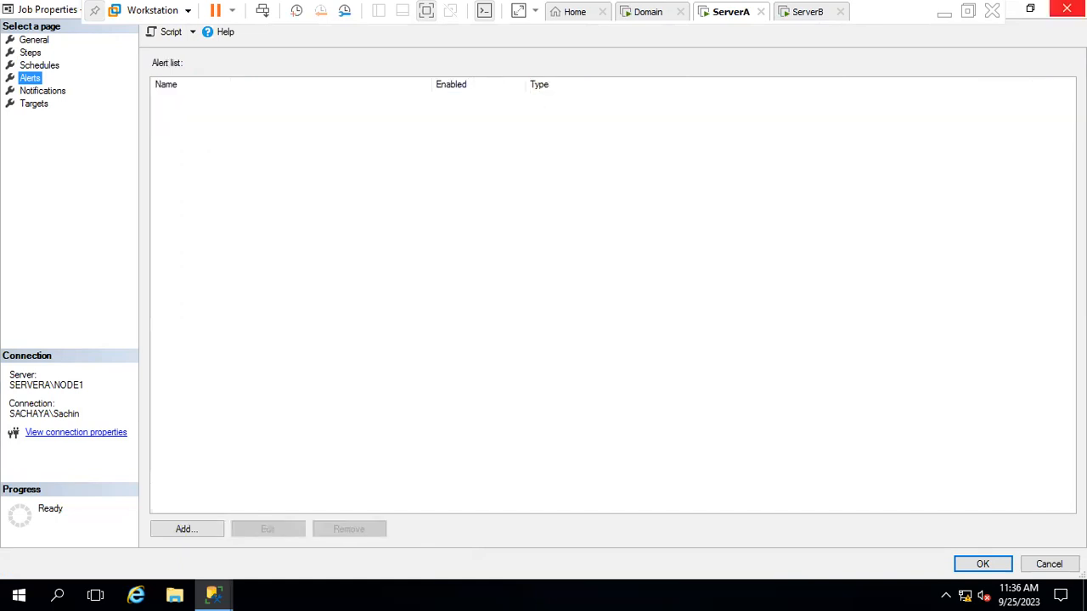
{"action": "key", "text": "Escape"}
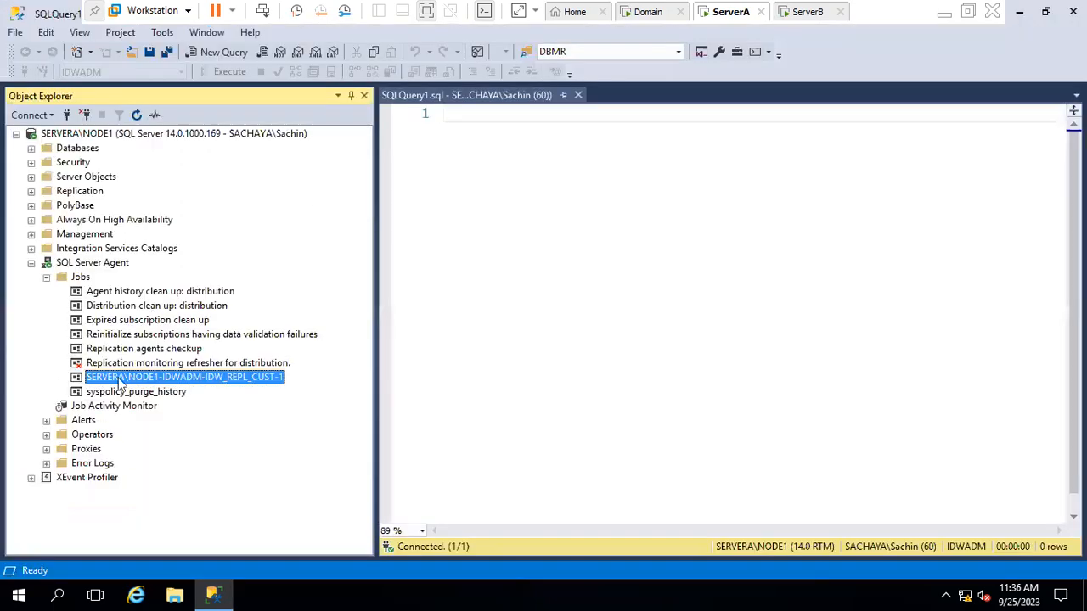
{"action": "right_click", "coordinate": [125, 352]}
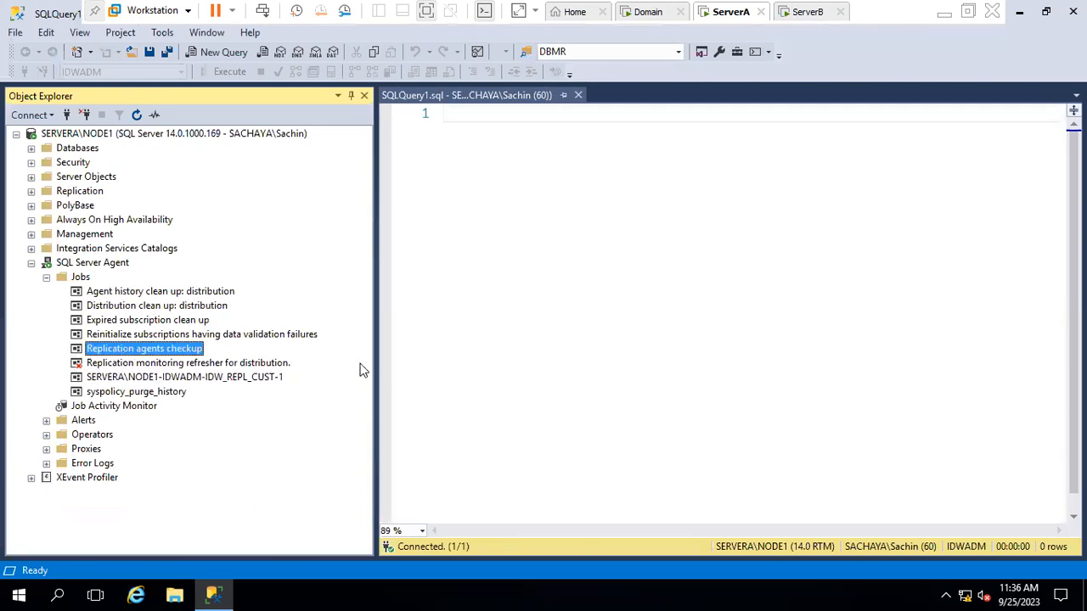
{"action": "key", "text": "Escape"}
- Connect to SERVERB\NODE2 with Windows Authentication on the ServerB virtual machine, and collapse SQL Server Agent in ServerA's Object Explorer
{"action": "left_click", "coordinate": [807, 12]}
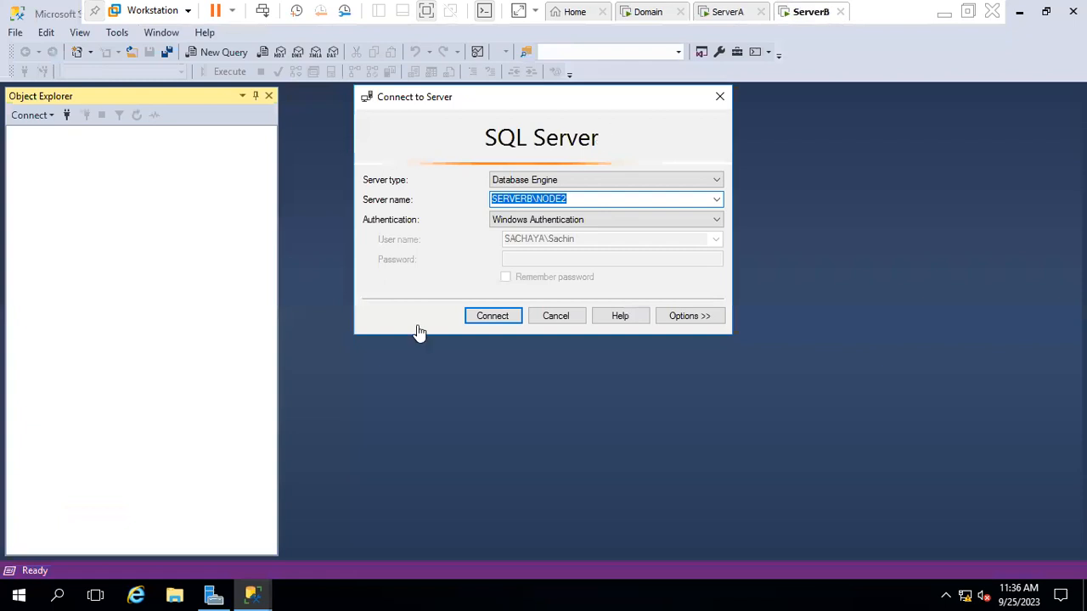
{"action": "left_click", "coordinate": [491, 316]}
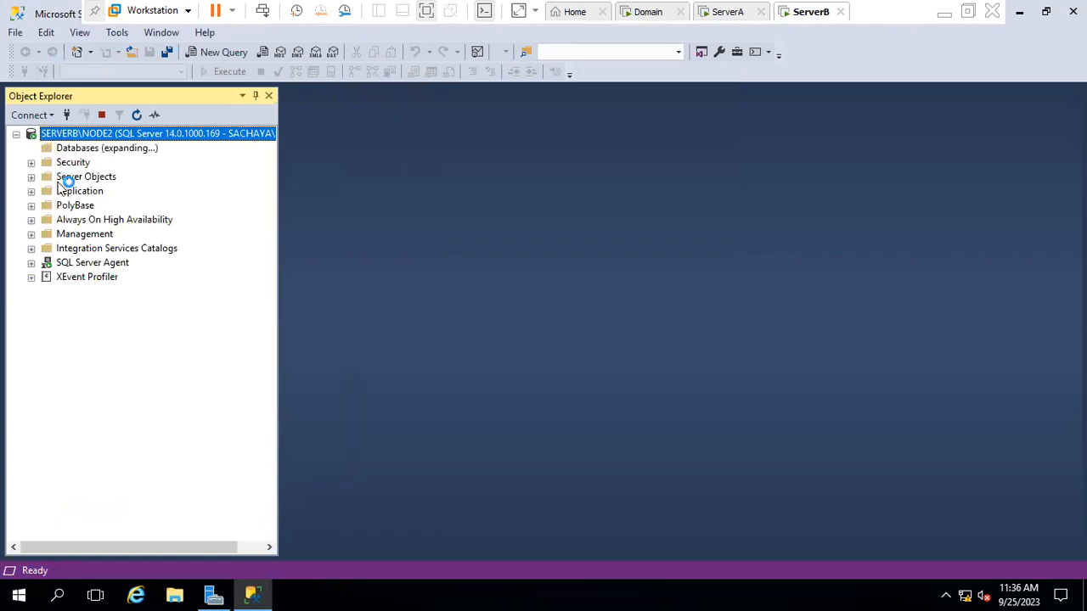
{"action": "left_click", "coordinate": [75, 206]}
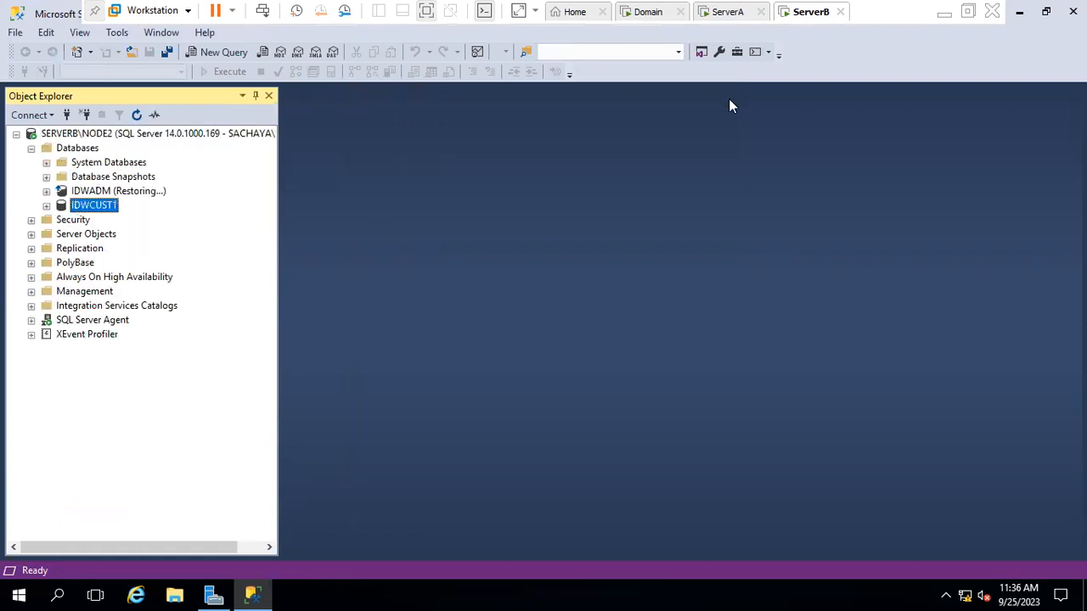
{"action": "left_click", "coordinate": [747, 11]}
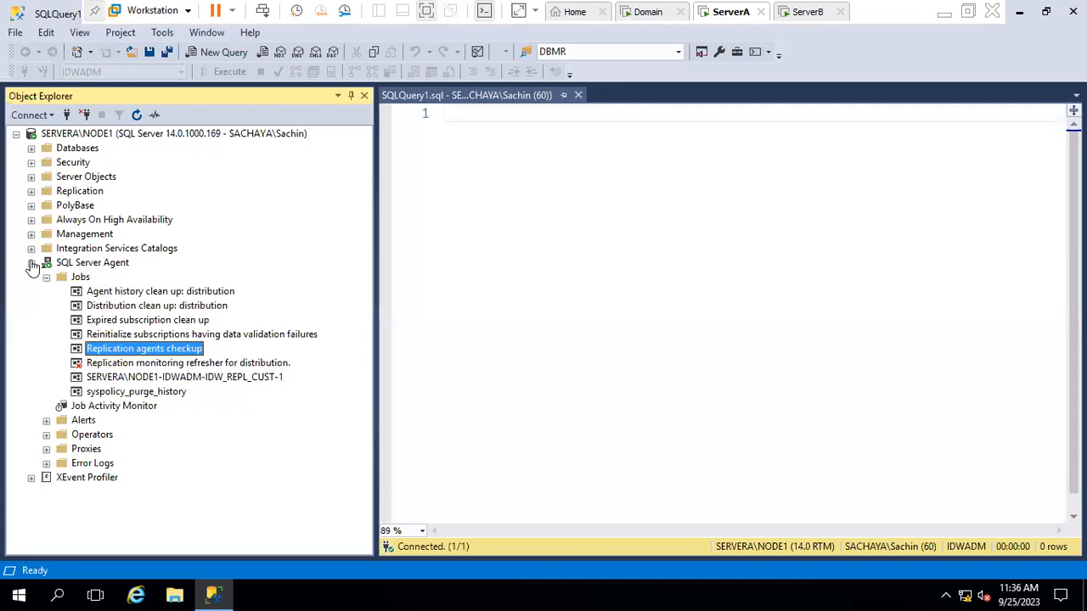
{"action": "left_click", "coordinate": [31, 264]}
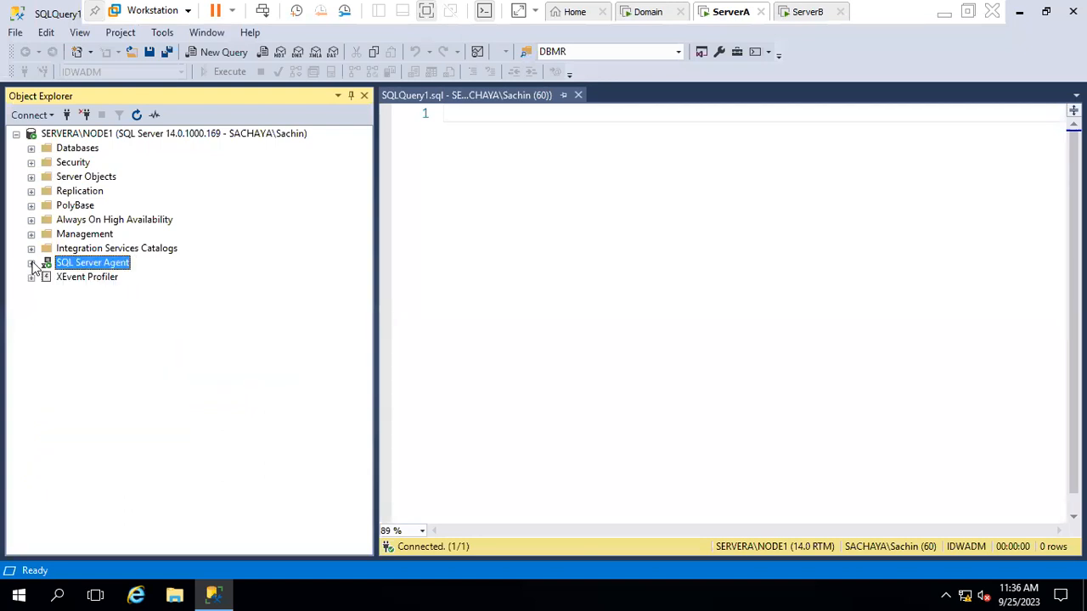
- On the ServerB virtual machine, start a new subscription under Replication's Local Subscriptions and continue to the publication choice
{"action": "left_click", "coordinate": [802, 11]}
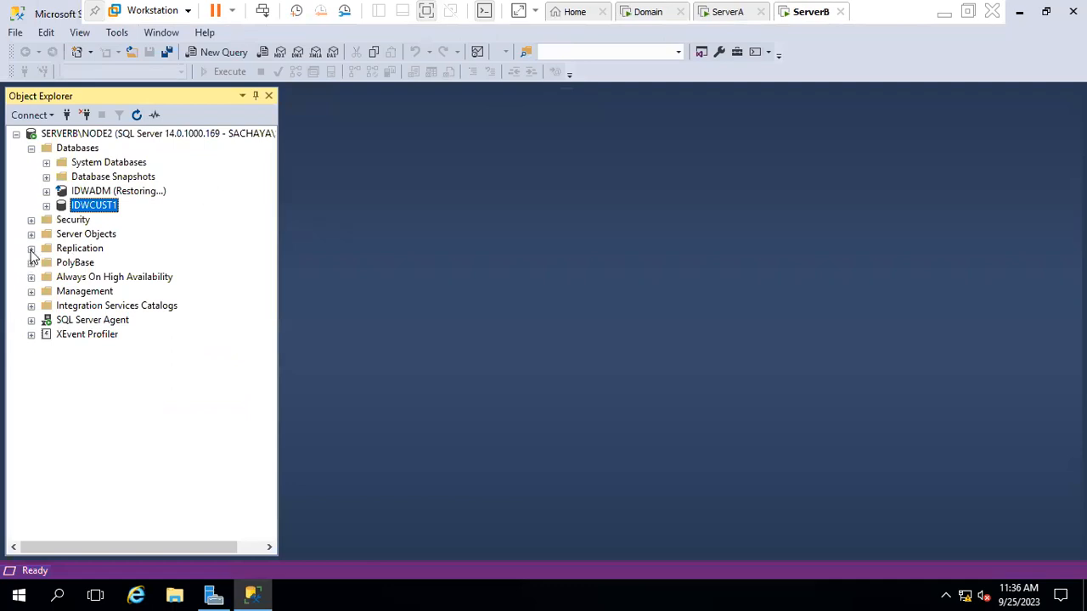
{"action": "left_click", "coordinate": [30, 249]}
{"action": "right_click", "coordinate": [109, 278]}
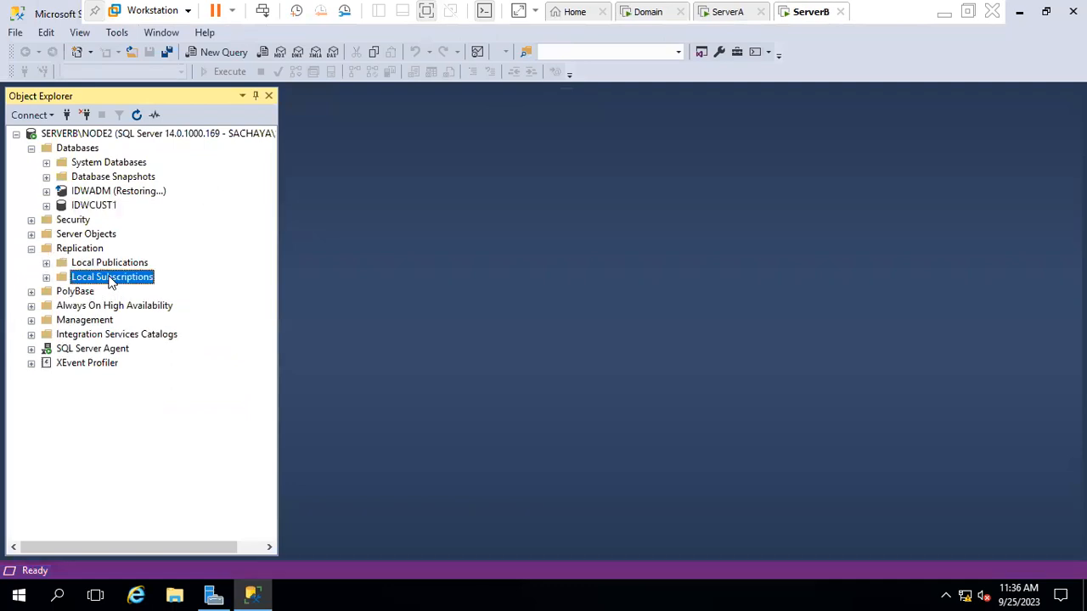
{"action": "left_click", "coordinate": [47, 278]}
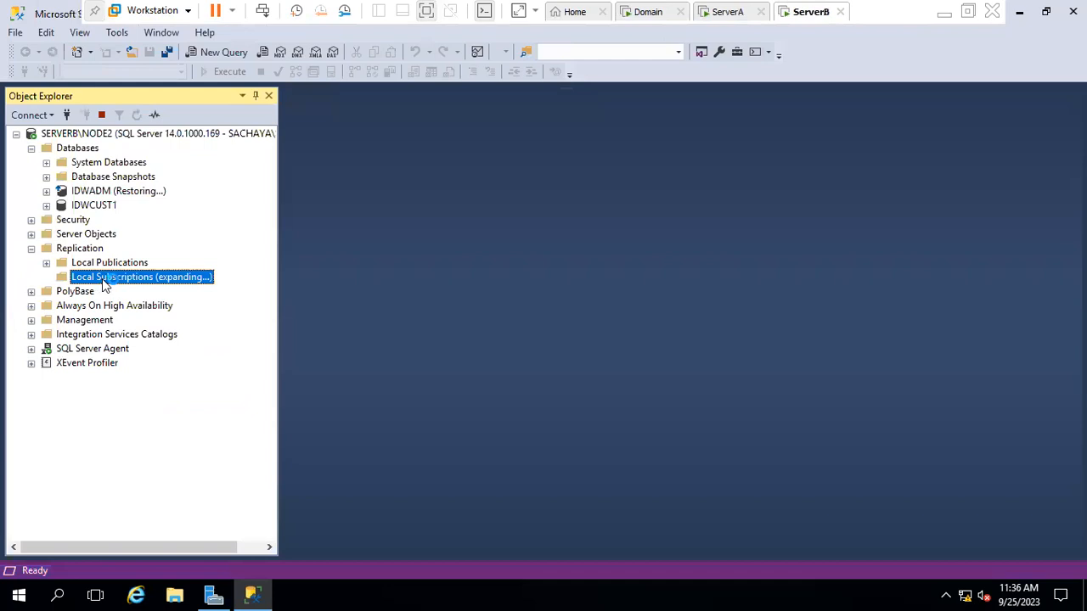
{"action": "right_click", "coordinate": [136, 287]}
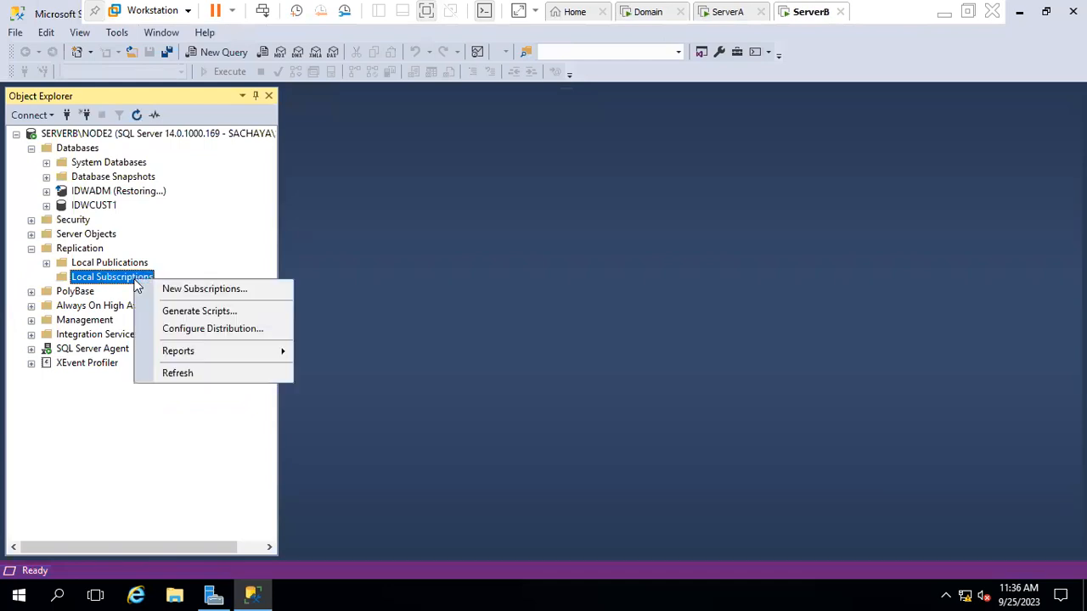
{"action": "left_click", "coordinate": [179, 289]}
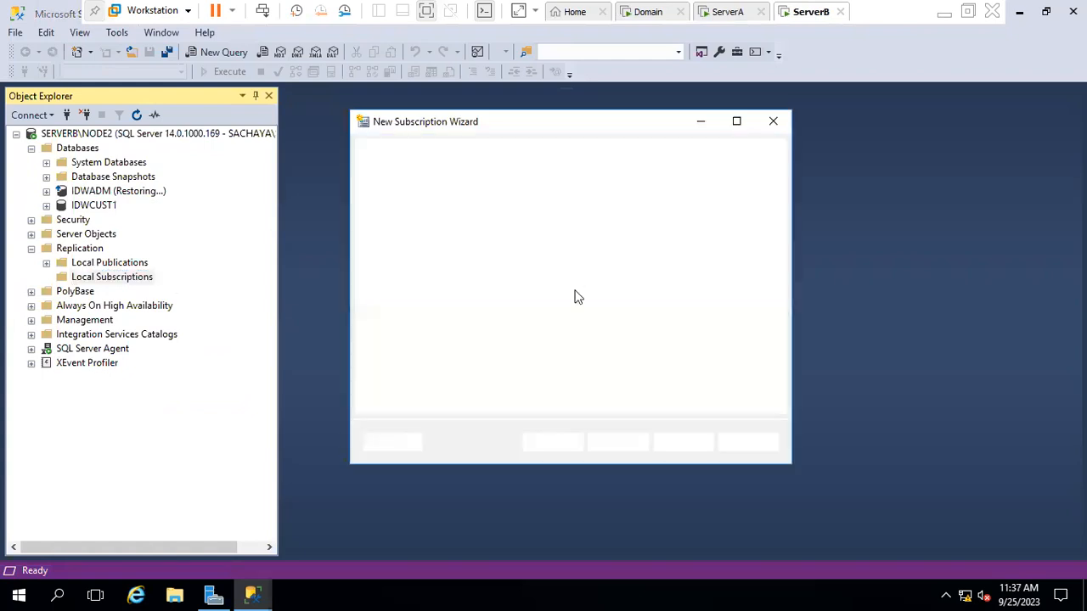
{"action": "left_click", "coordinate": [612, 442]}
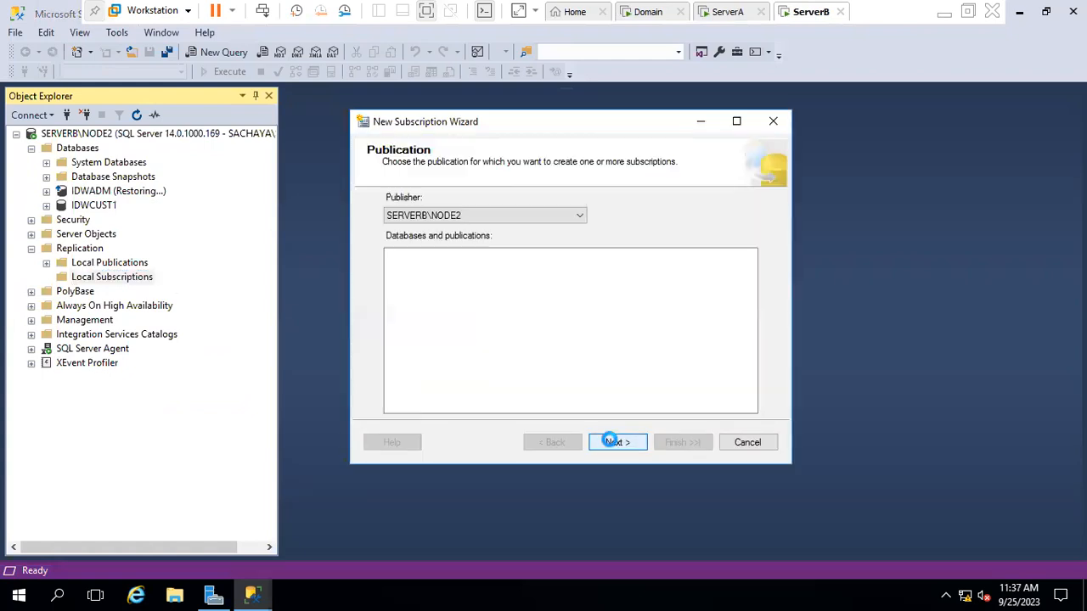
- Find a SQL Server publisher for the subscription and connect to SERVERA\NODE1
{"action": "left_click", "coordinate": [559, 214]}
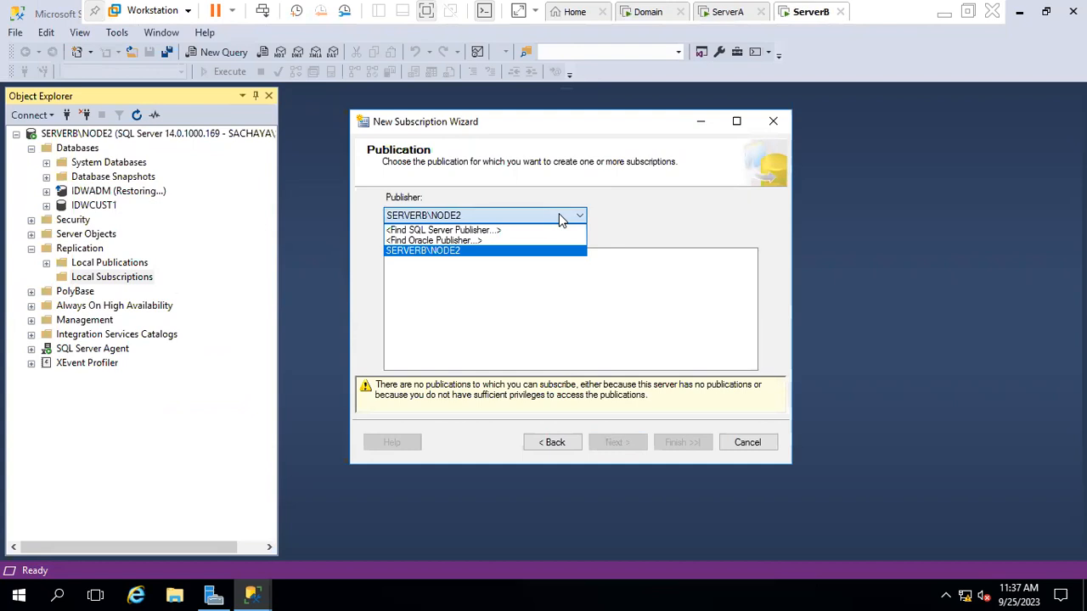
{"action": "left_click", "coordinate": [508, 218]}
{"action": "left_click", "coordinate": [506, 220]}
{"action": "left_click", "coordinate": [469, 231]}
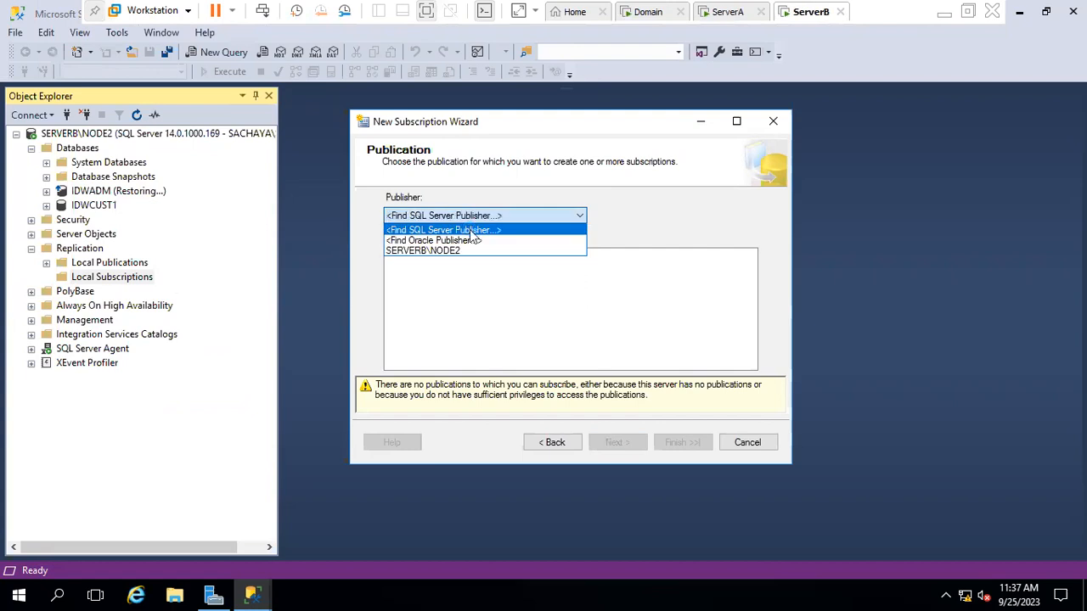
{"action": "left_click", "coordinate": [744, 199]}
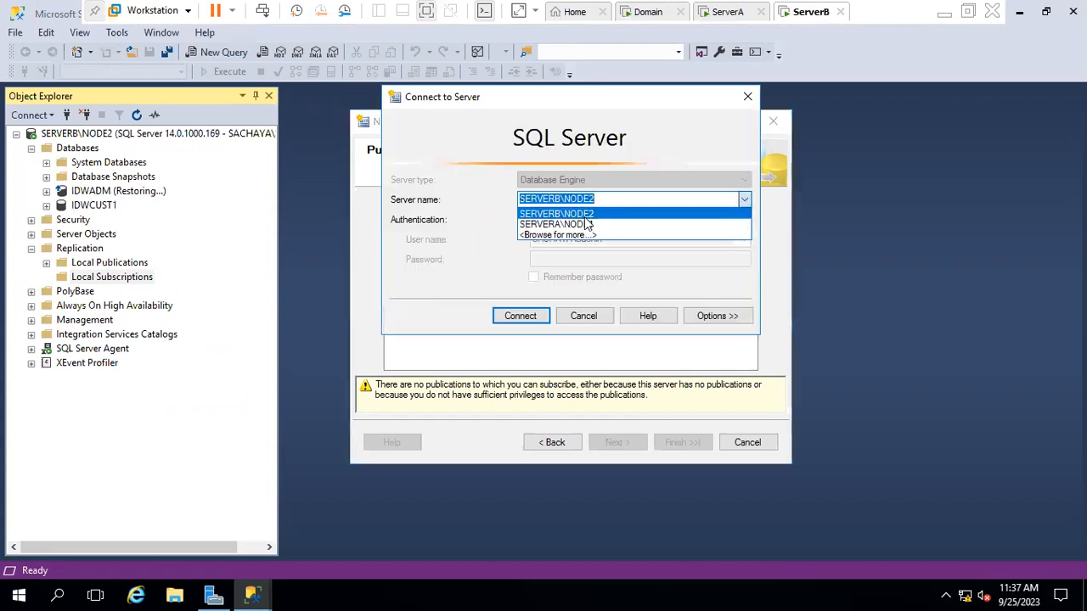
{"action": "left_click", "coordinate": [580, 226]}
{"action": "left_click", "coordinate": [513, 317]}
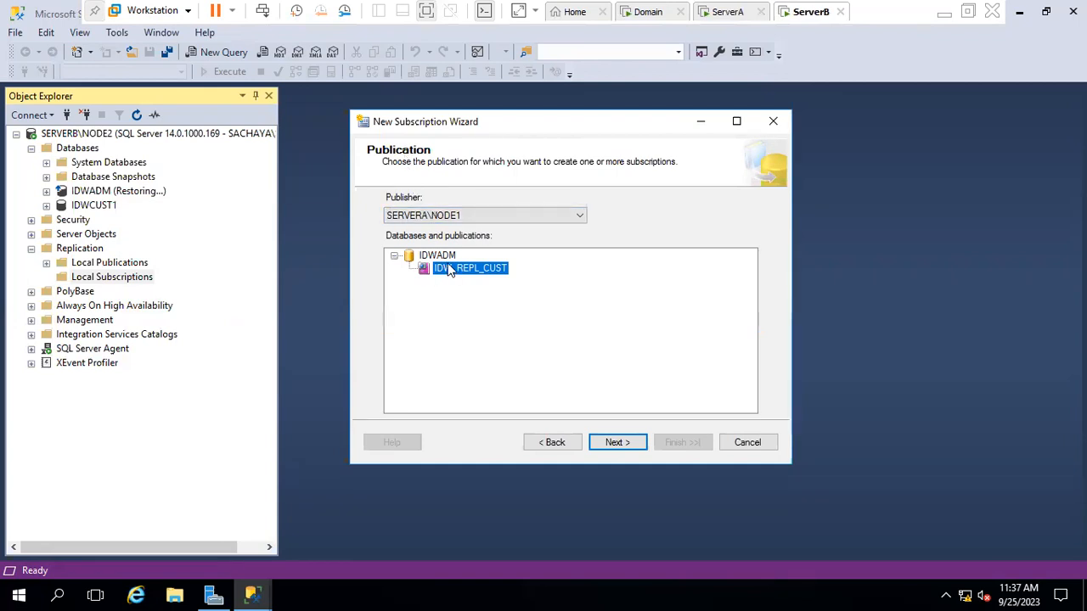
- Switch to the ServerA virtual machine and check the IDW_REPL_CUST publication under Local Publications
{"action": "left_click", "coordinate": [735, 10]}
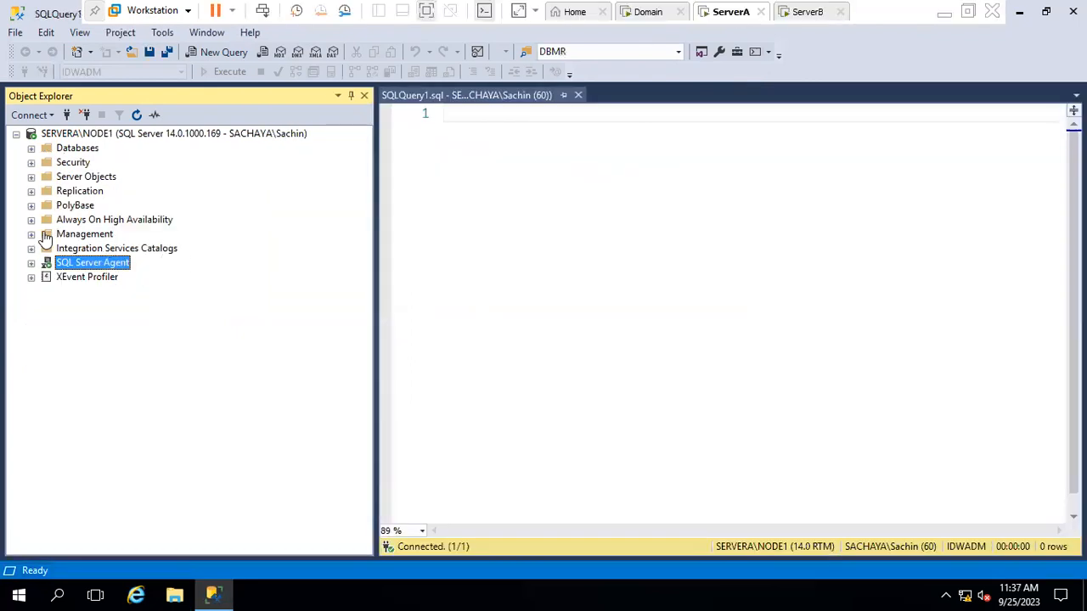
{"action": "left_click", "coordinate": [31, 191]}
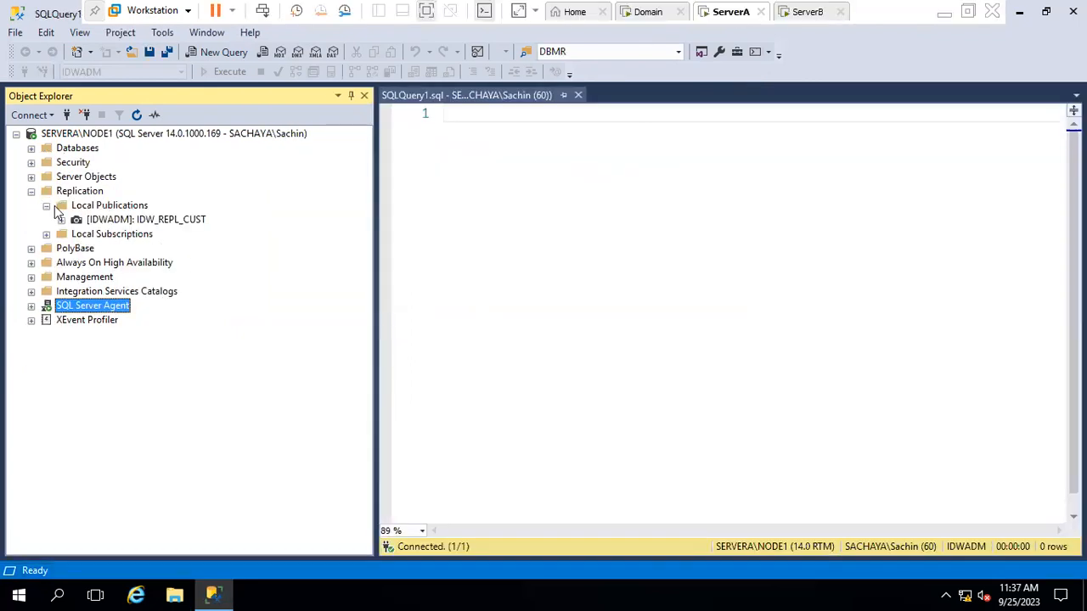
{"action": "left_click", "coordinate": [144, 207]}
{"action": "left_click", "coordinate": [144, 219]}
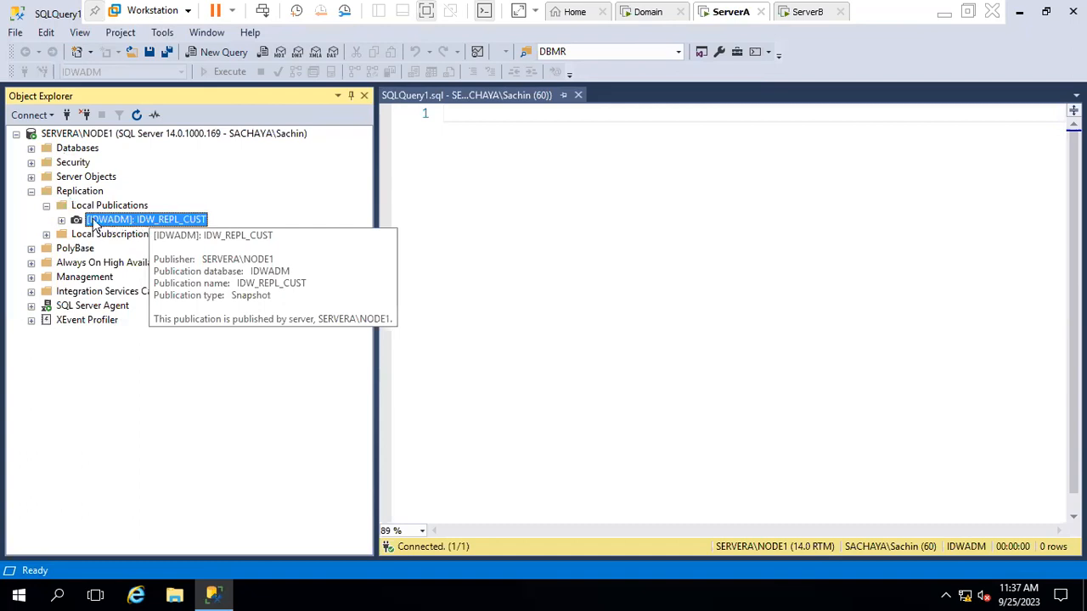
- Back on ServerB, subscribe to IDW_REPL_CUST with push agents at the Distributor, using IDWCUST1 as SERVERB\NODE2's subscription database
{"action": "left_click", "coordinate": [790, 11]}
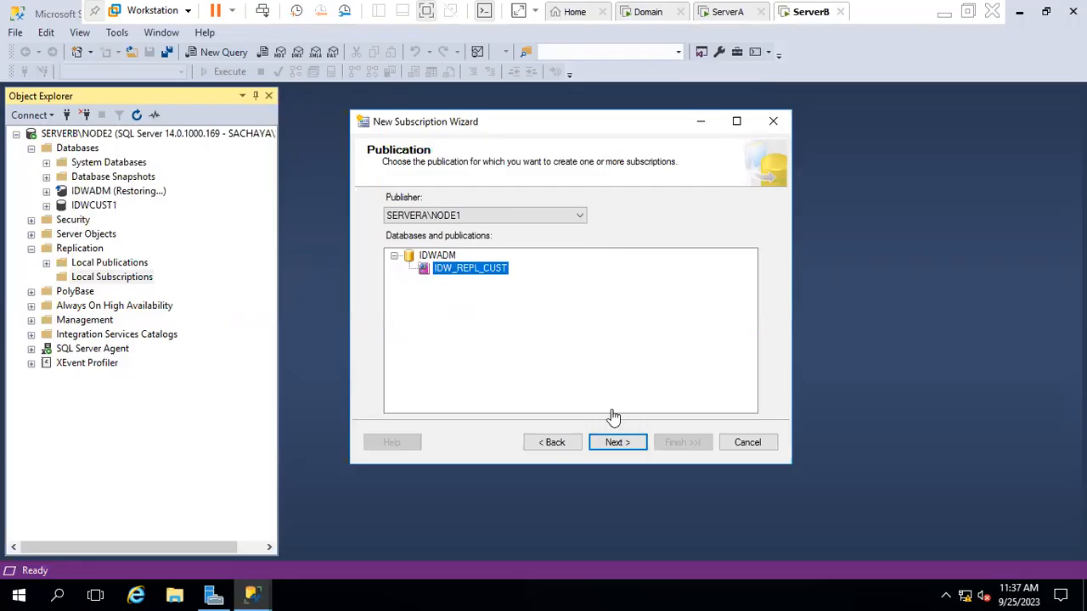
{"action": "left_click", "coordinate": [618, 443]}
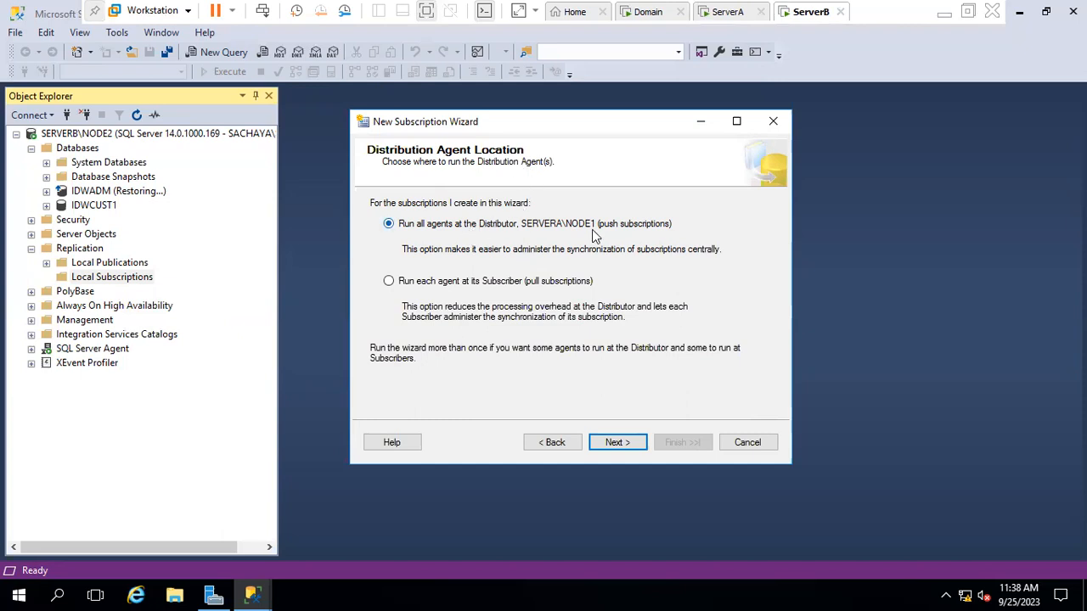
{"action": "left_click", "coordinate": [619, 443]}
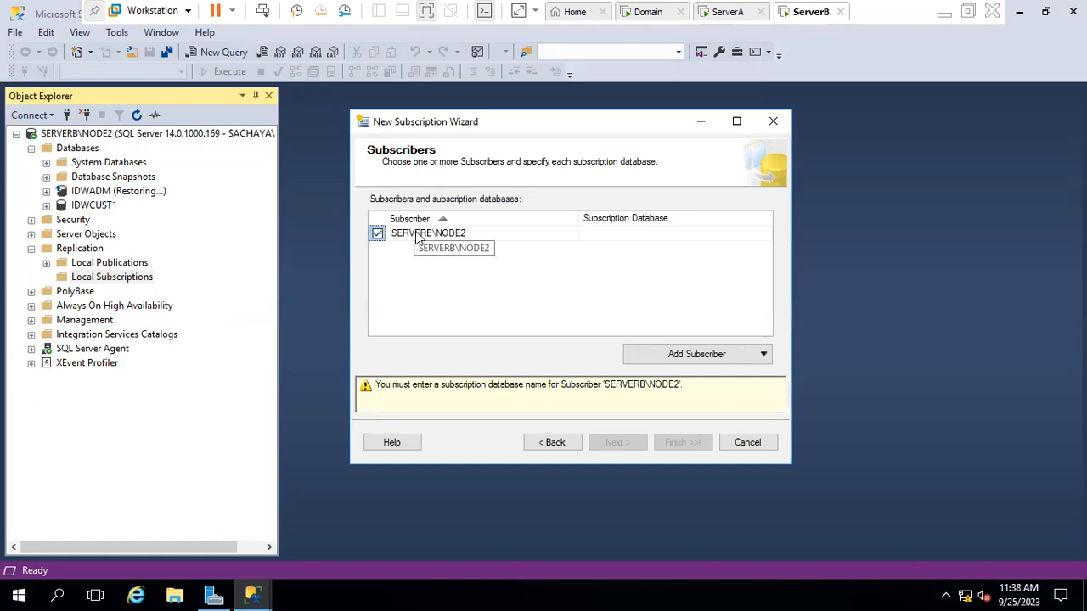
{"action": "left_click", "coordinate": [637, 235]}
{"action": "left_click", "coordinate": [765, 236]}
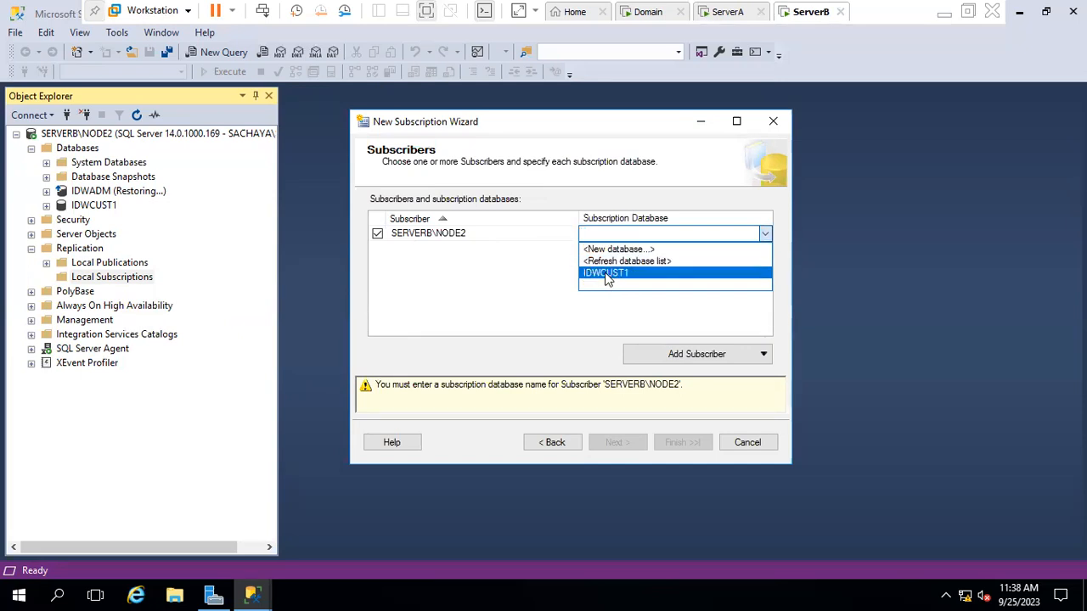
{"action": "left_click", "coordinate": [607, 273]}
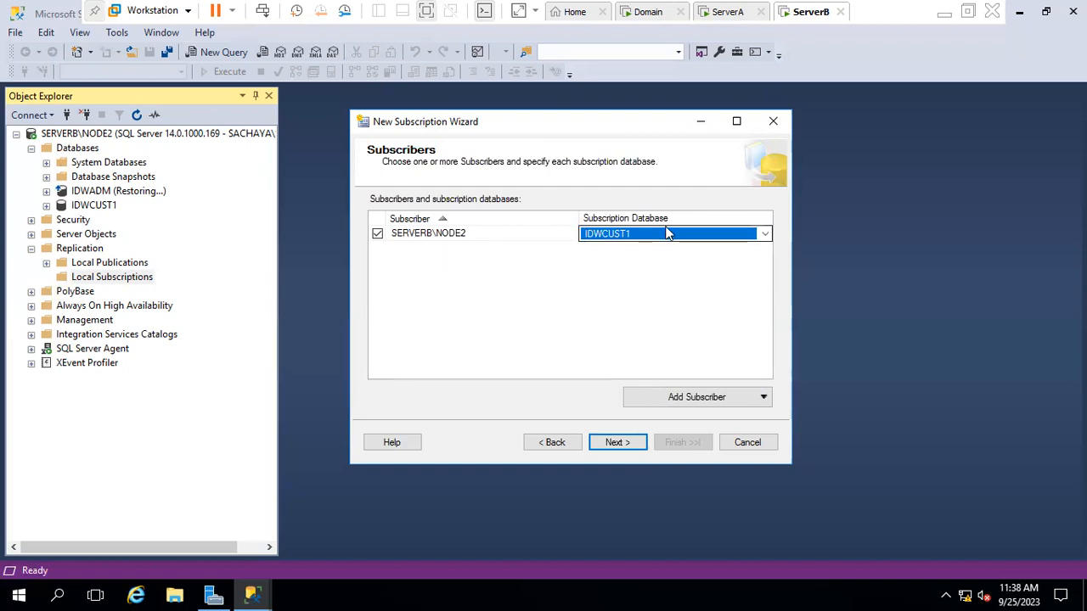
{"action": "left_click", "coordinate": [626, 443]}
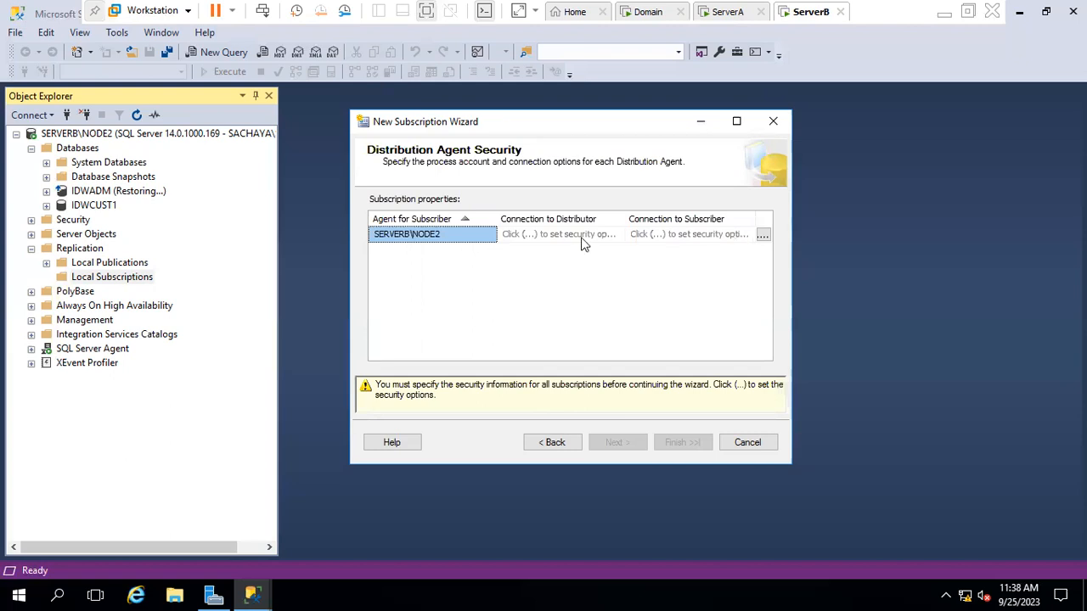
- Set the Distribution Agent for SERVERB\NODE2 to run under the SQL Server Agent service account and accept its security settings
{"action": "left_click", "coordinate": [762, 235]}
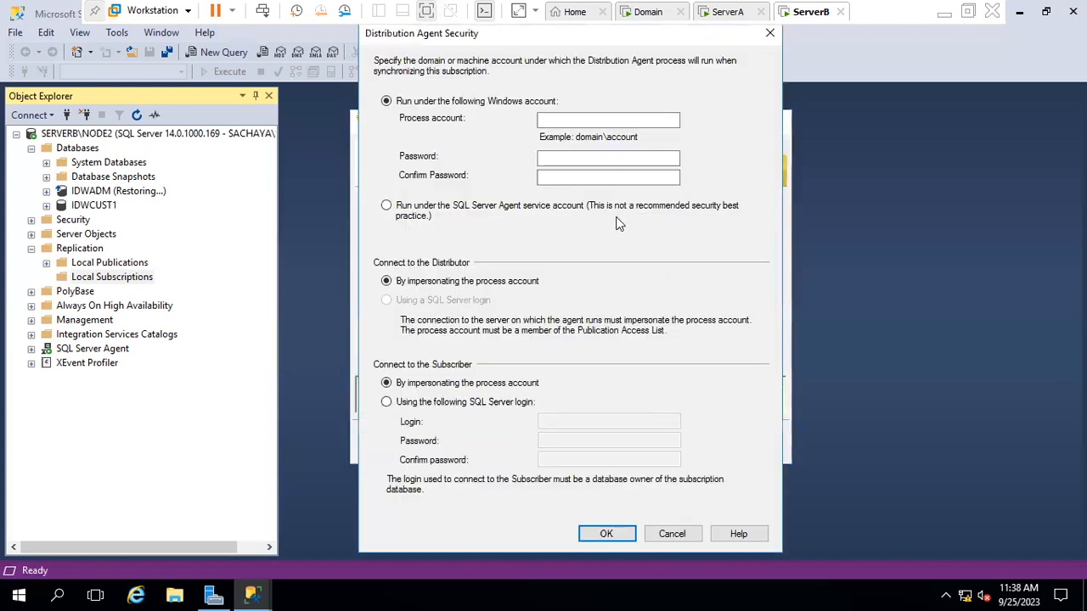
{"action": "left_click", "coordinate": [391, 209]}
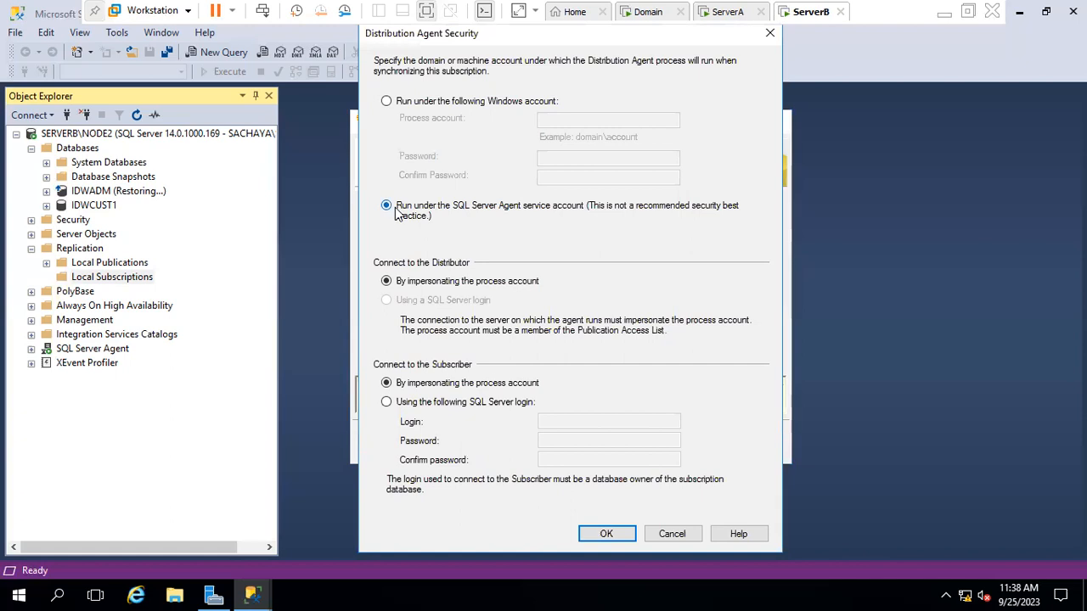
{"action": "left_click", "coordinate": [603, 533]}
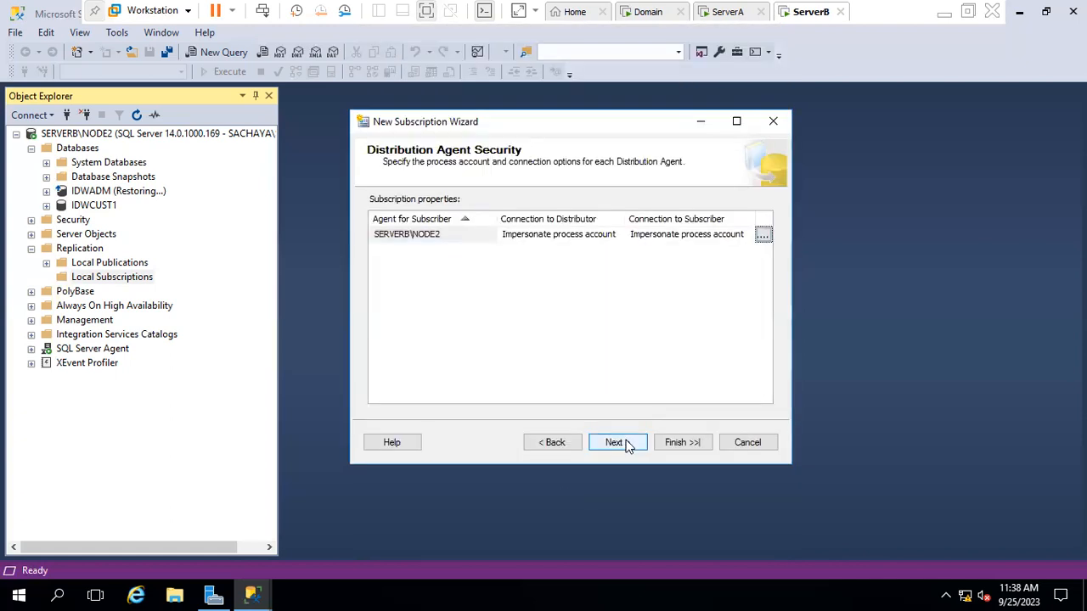
{"action": "left_click", "coordinate": [618, 443]}
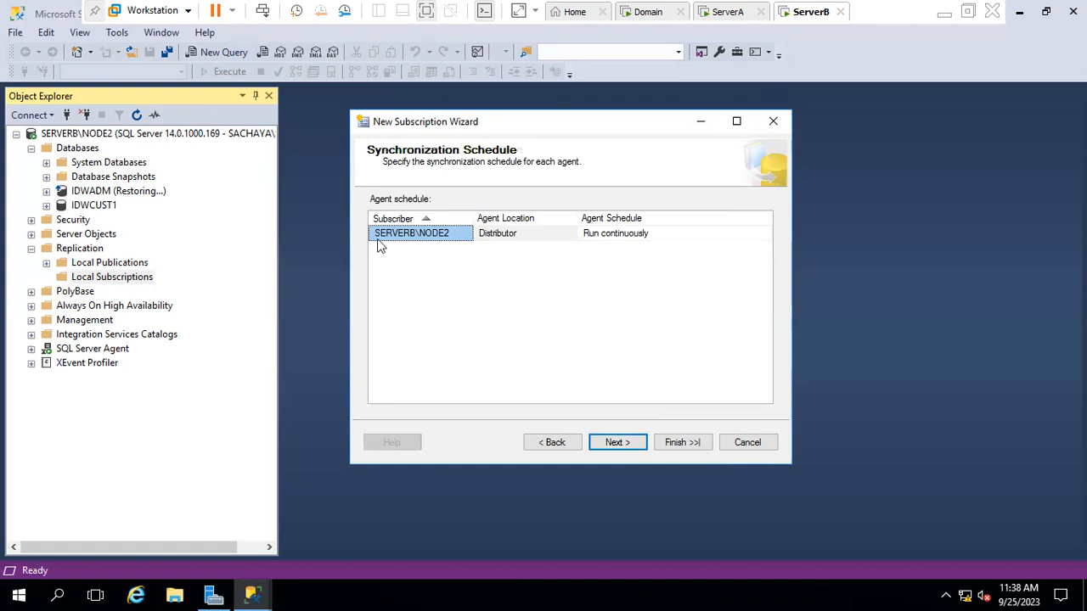
- Accept the Run continuously schedule, immediate initialization and the option to create the subscription at the end of the wizard
{"action": "left_click", "coordinate": [616, 443]}
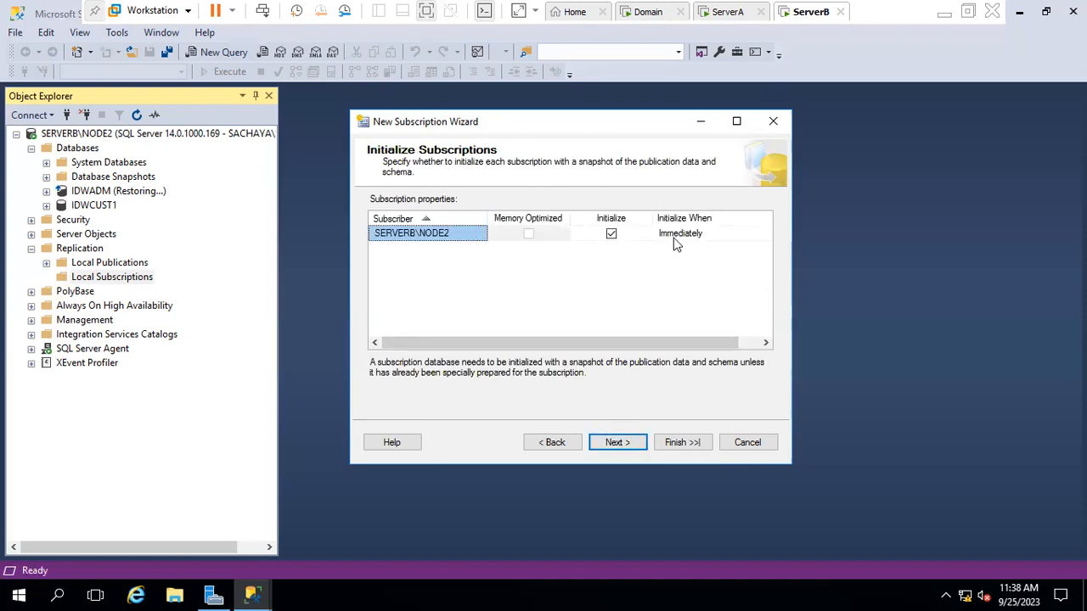
{"action": "left_click", "coordinate": [626, 442]}
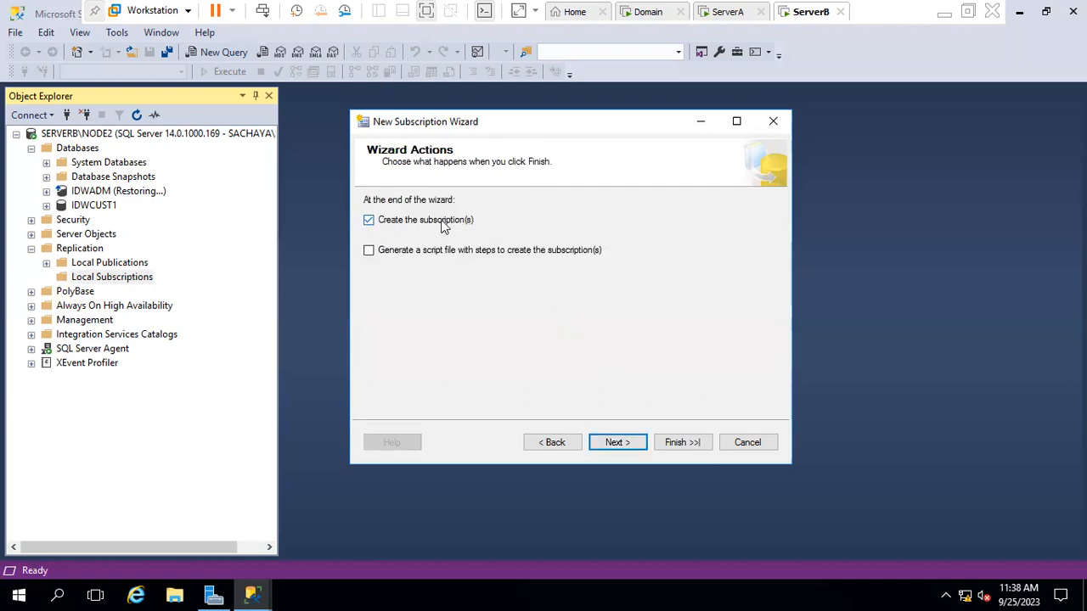
{"action": "left_click", "coordinate": [611, 443]}
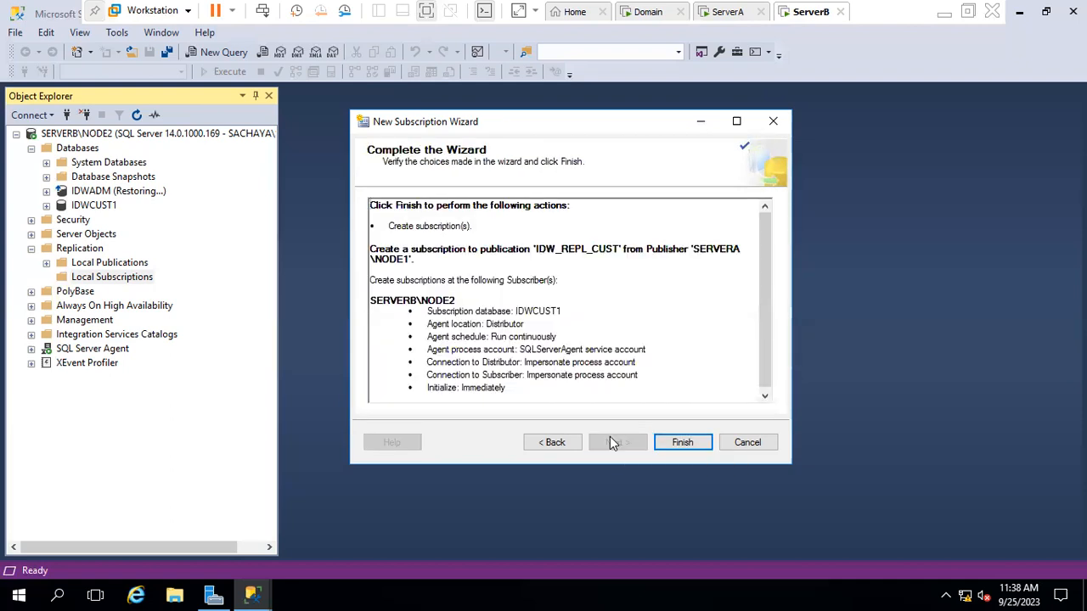
- Review the summary's database, agent and connection settings for SERVERB\NODE2, create the subscription and close the wizard
{"action": "left_click", "coordinate": [736, 121]}
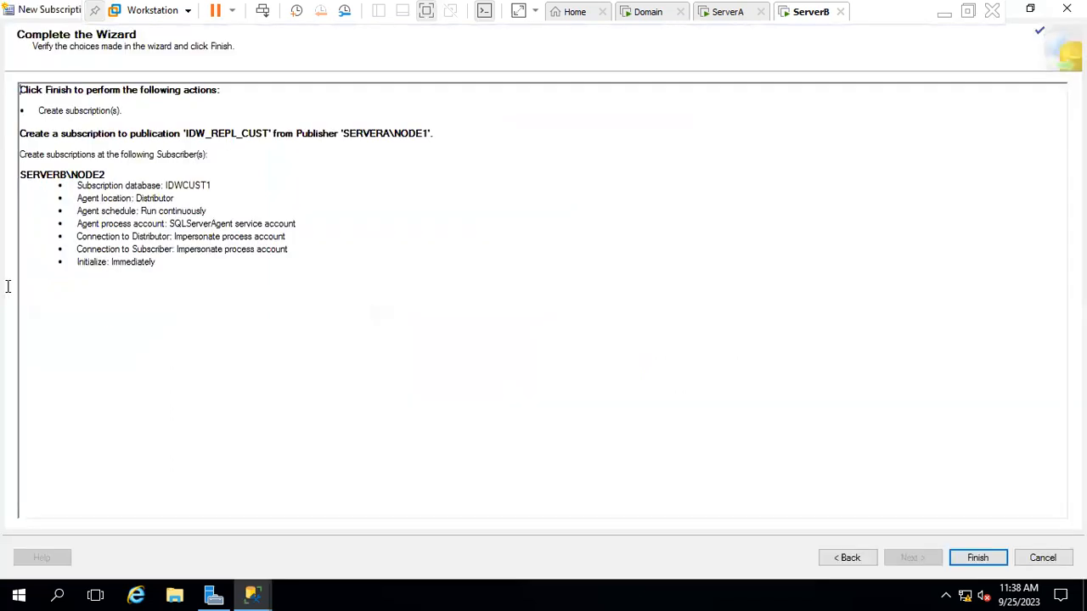
{"action": "triple_click", "coordinate": [225, 186]}
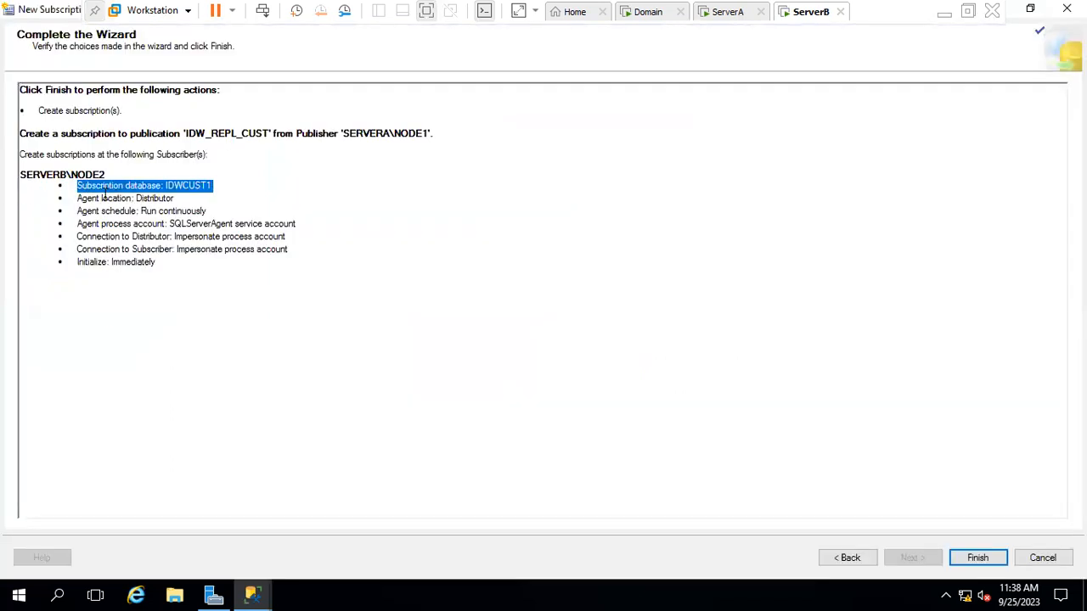
{"action": "left_click_drag", "start_coordinate": [85, 198], "coordinate": [173, 199]}
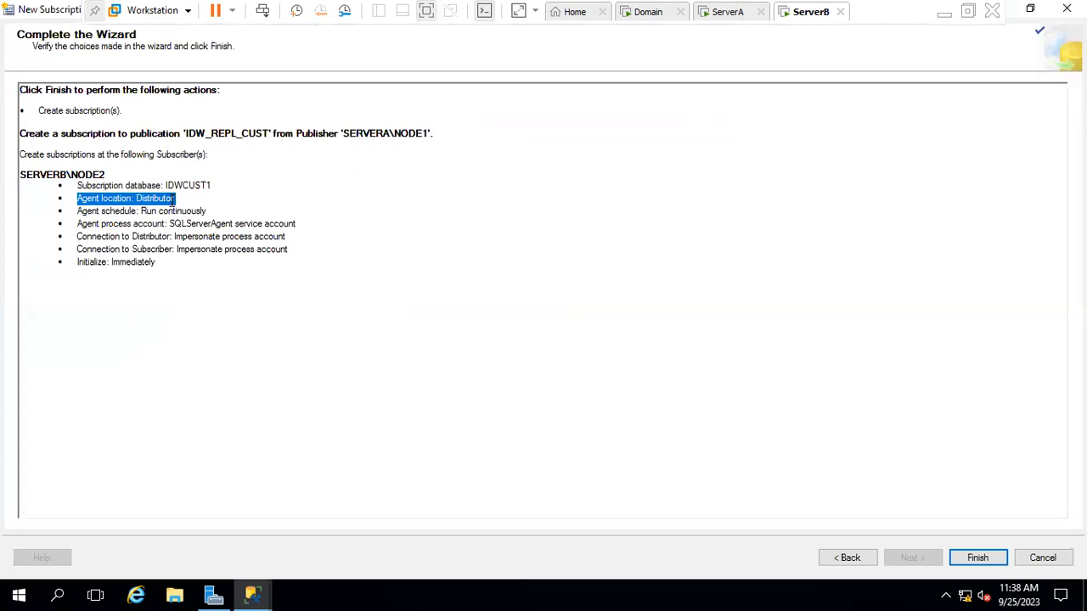
{"action": "left_click", "coordinate": [172, 214]}
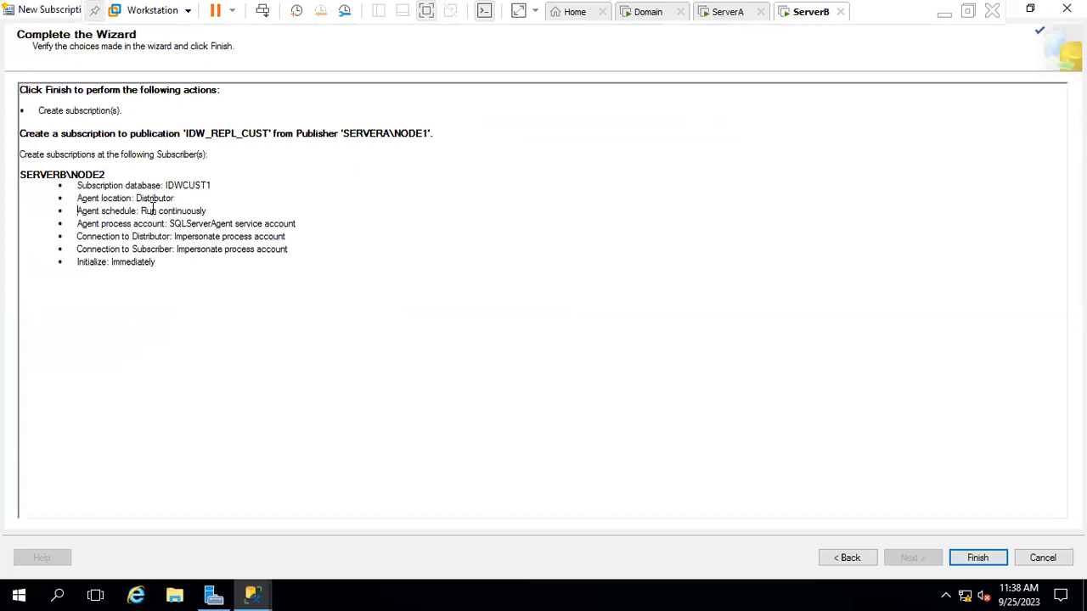
{"action": "left_click_drag", "start_coordinate": [153, 209], "coordinate": [206, 216]}
{"action": "left_click_drag", "start_coordinate": [78, 224], "coordinate": [296, 226]}
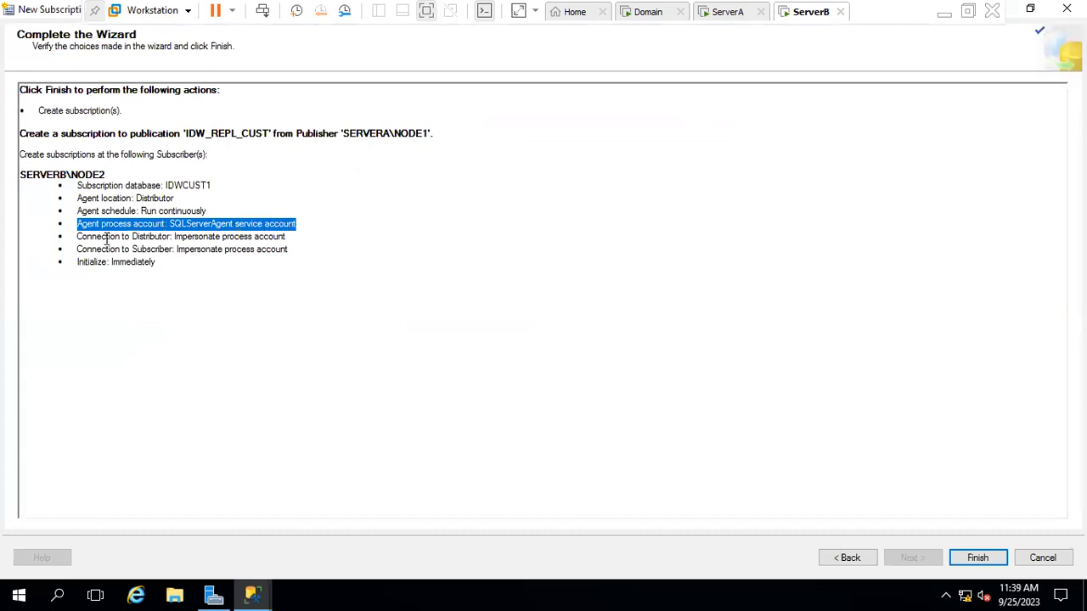
{"action": "left_click_drag", "start_coordinate": [77, 236], "coordinate": [283, 237]}
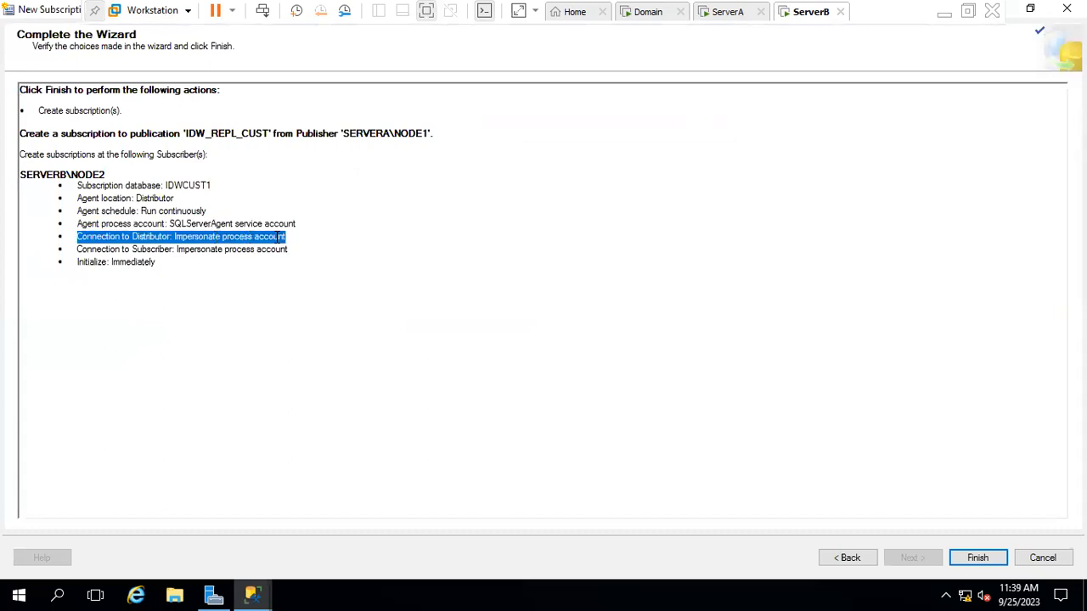
{"action": "left_click", "coordinate": [235, 258]}
{"action": "left_click", "coordinate": [976, 558]}
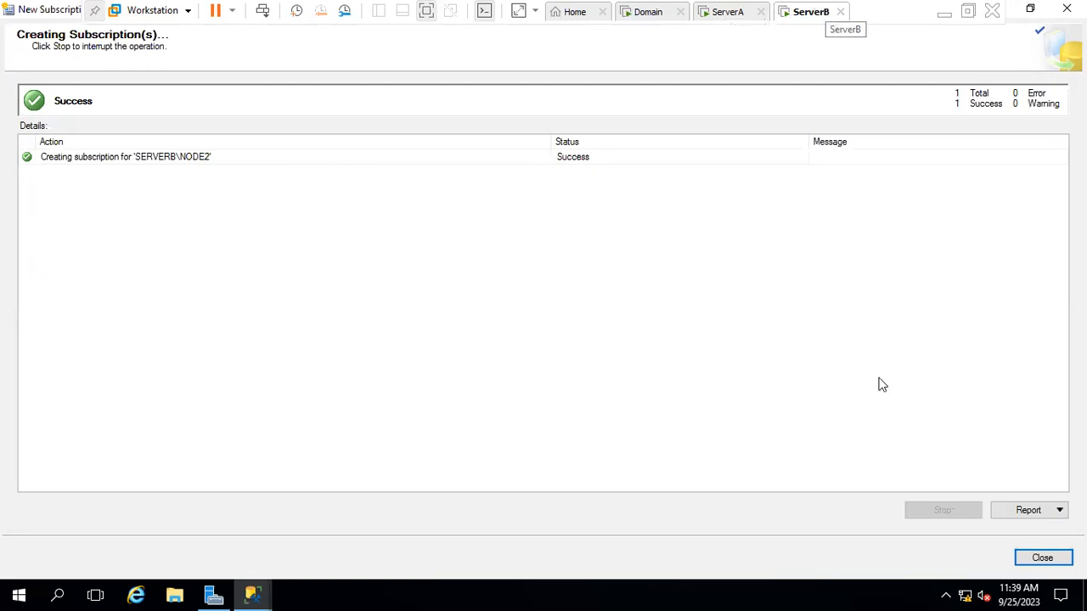
{"action": "left_click", "coordinate": [1042, 558]}
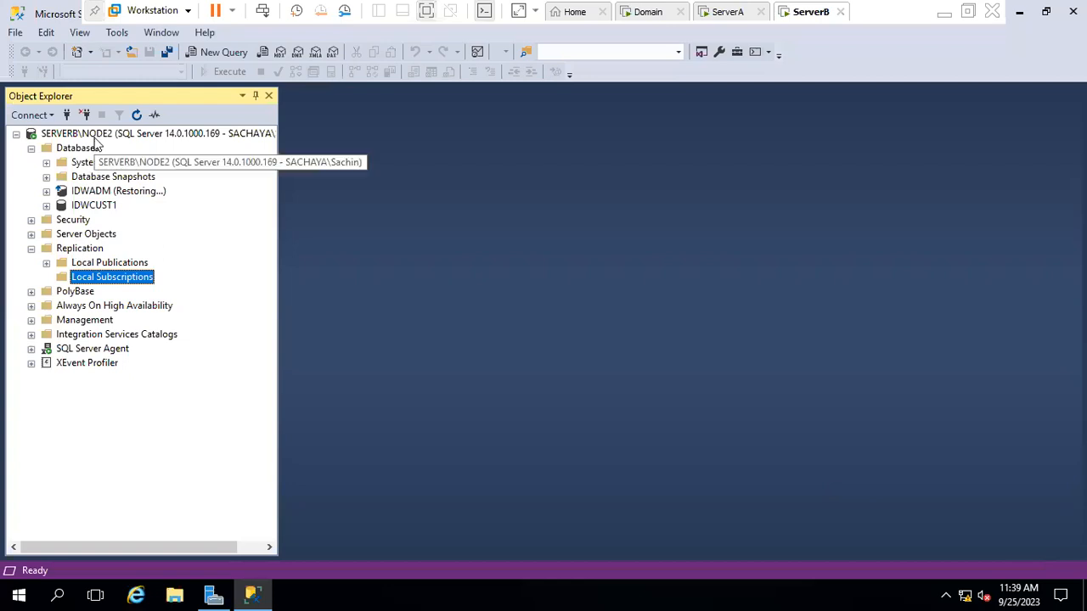
- Refresh SERVERB\NODE2, inspect the IDW_REPL_CUST subscription's details under Local Subscriptions, and list the server's user and system databases
{"action": "right_click", "coordinate": [95, 136]}
{"action": "left_click", "coordinate": [140, 443]}
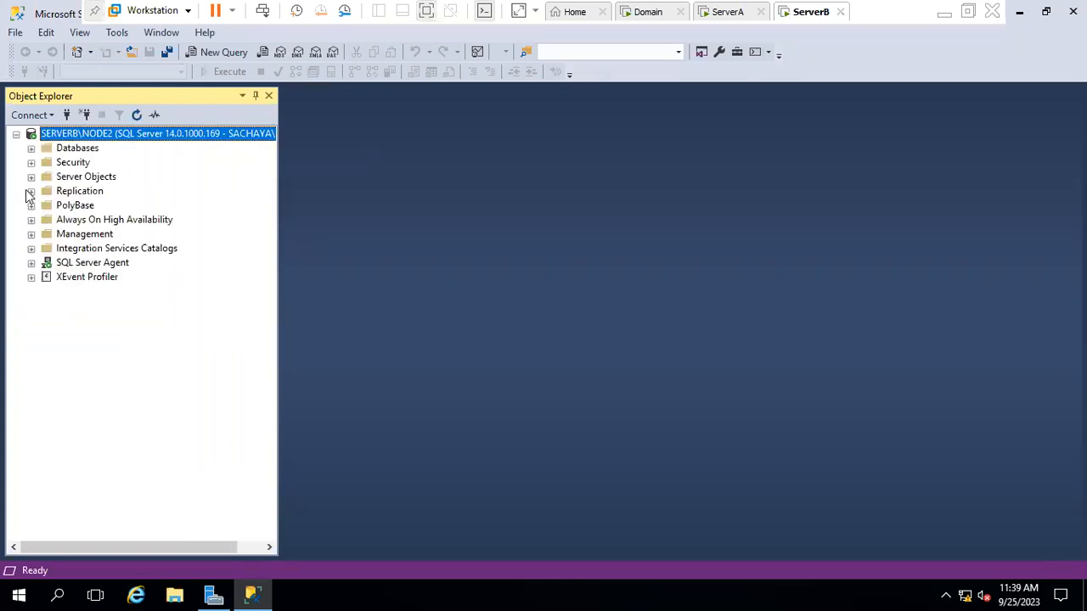
{"action": "left_click", "coordinate": [31, 191]}
{"action": "left_click", "coordinate": [47, 220]}
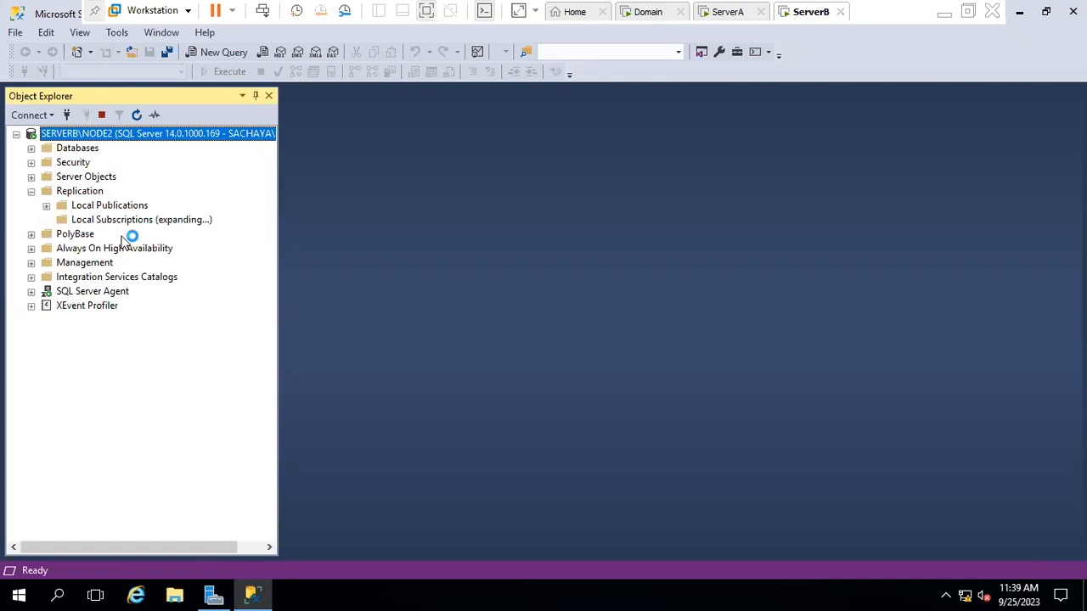
{"action": "left_click", "coordinate": [157, 237]}
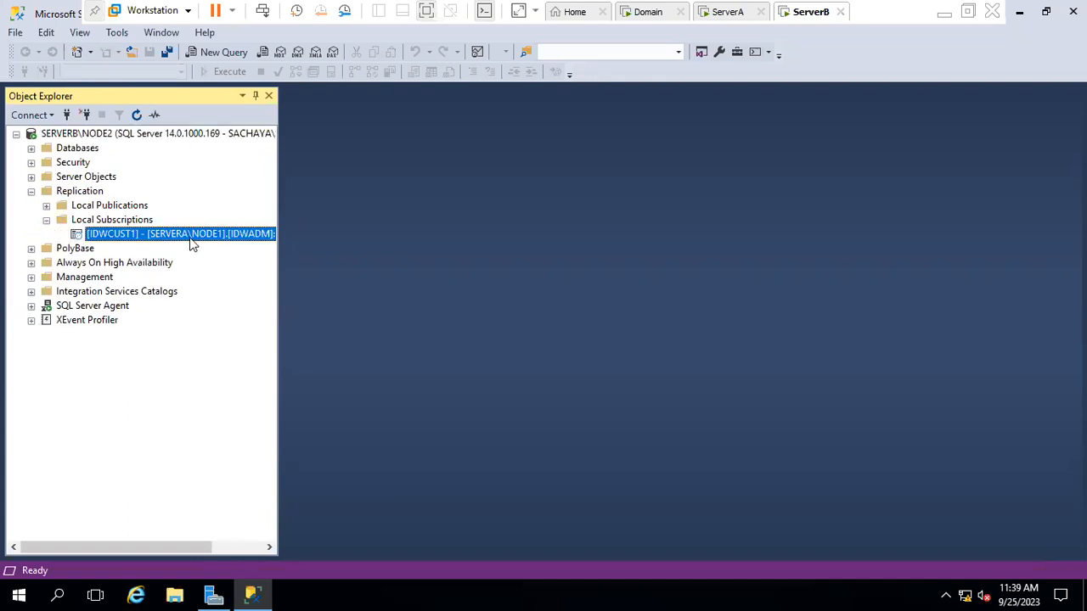
{"action": "left_click_drag", "start_coordinate": [279, 182], "coordinate": [438, 196]}
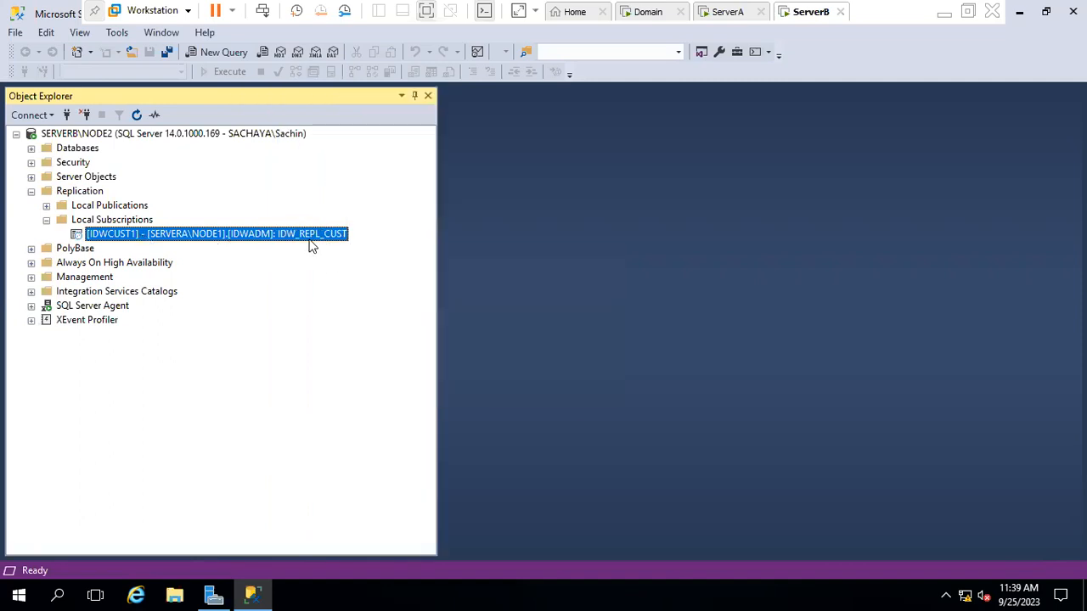
{"action": "mouse_move", "coordinate": [310, 242]}
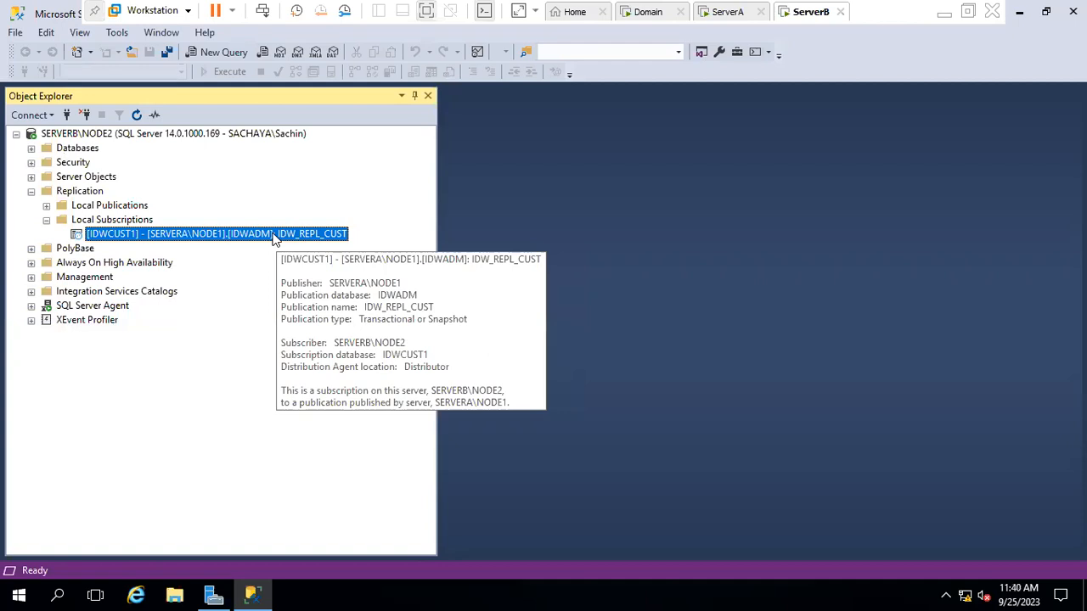
{"action": "left_click", "coordinate": [32, 149]}
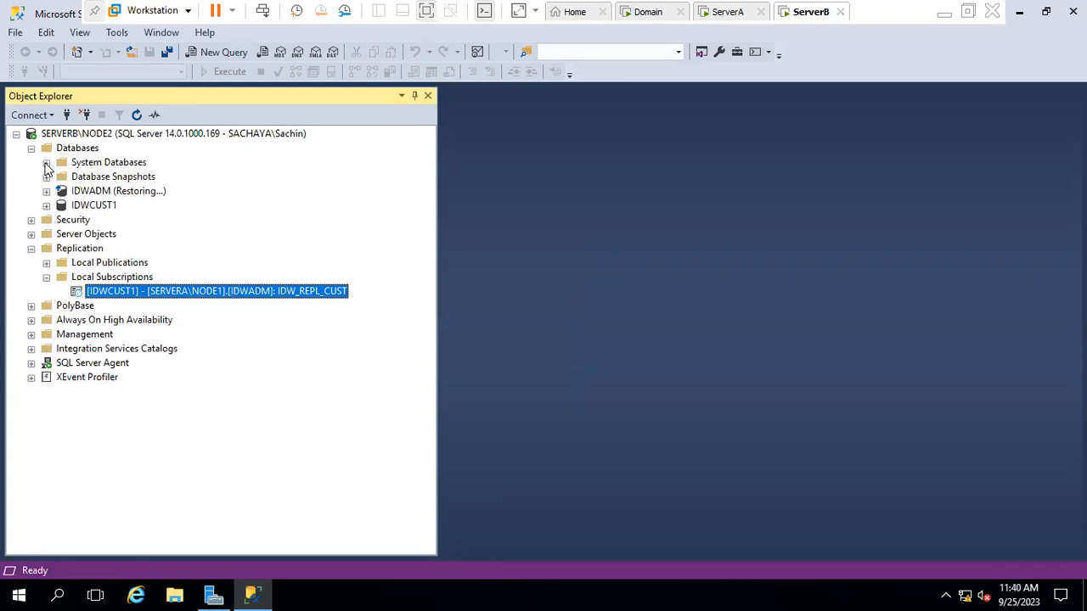
{"action": "left_click", "coordinate": [46, 163]}
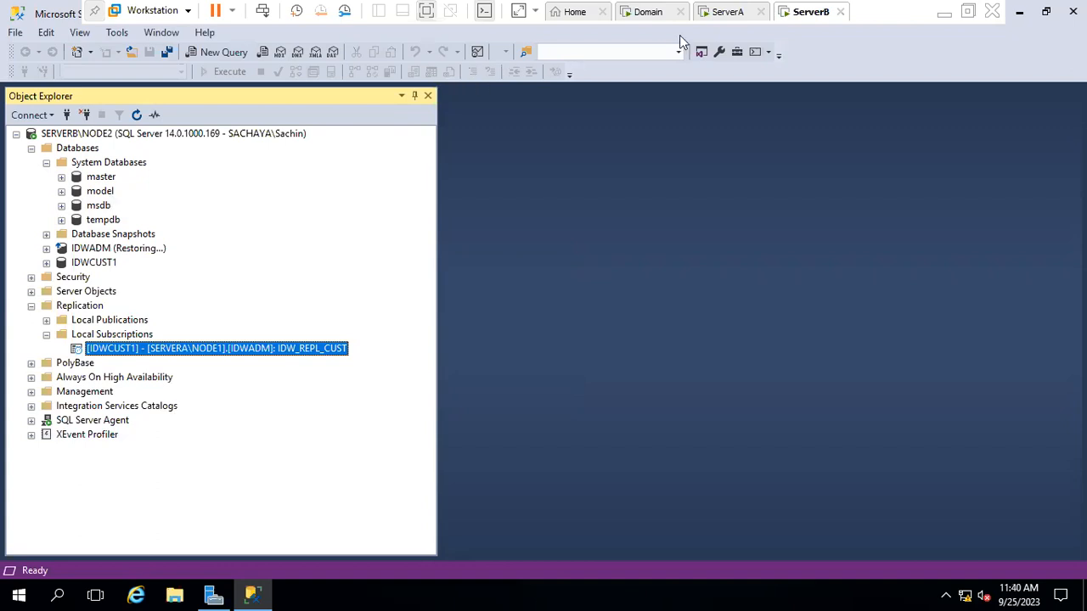
- Switch to the ServerA virtual machine and refresh the Jobs list under SQL Server Agent
{"action": "left_click", "coordinate": [720, 12]}
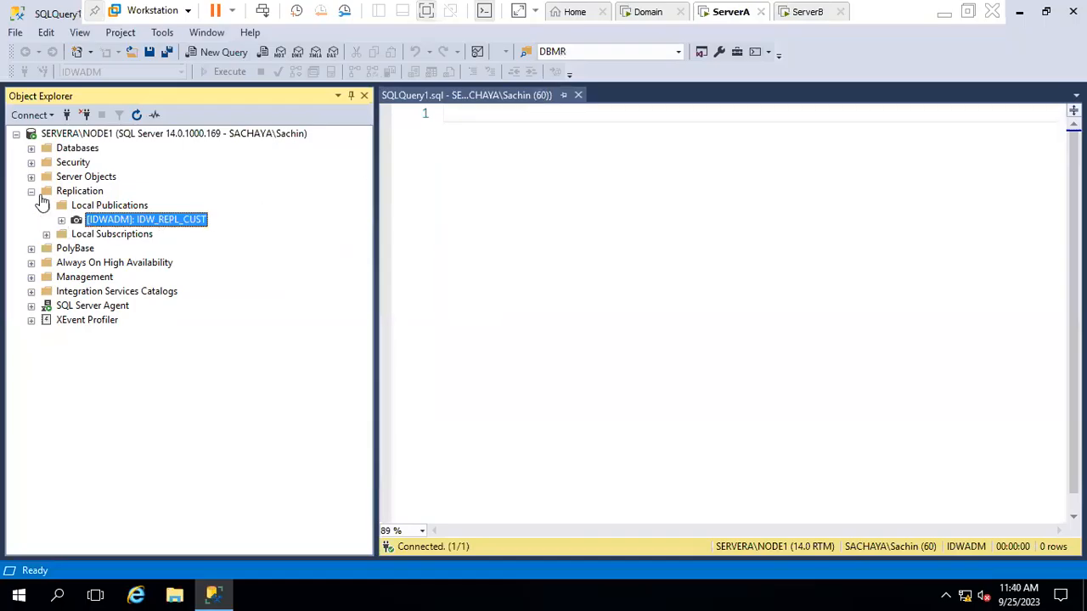
{"action": "left_click", "coordinate": [32, 191]}
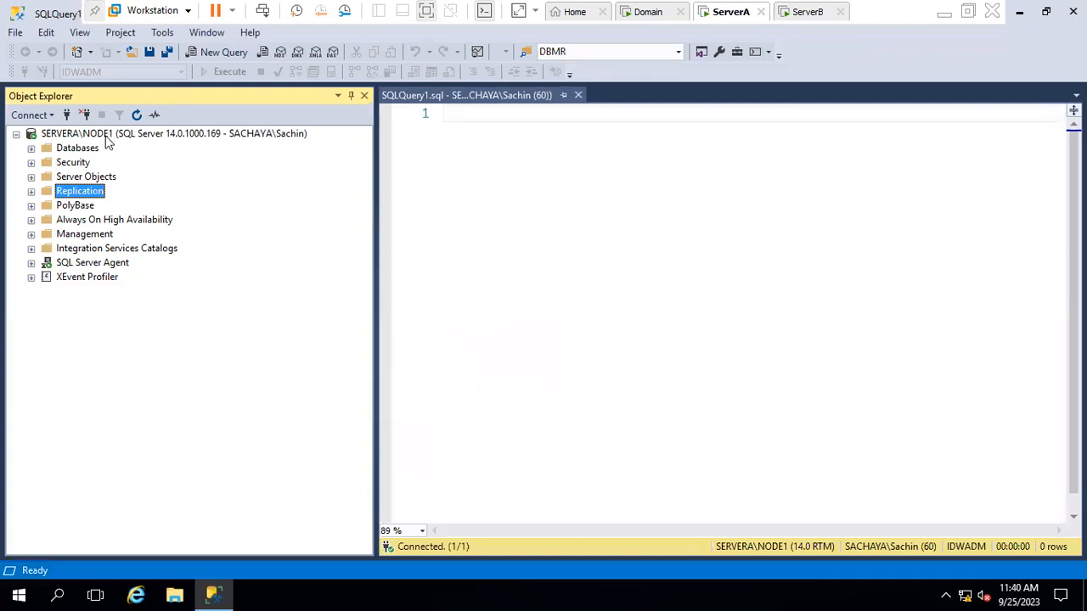
{"action": "left_click", "coordinate": [104, 136]}
{"action": "left_click", "coordinate": [32, 263]}
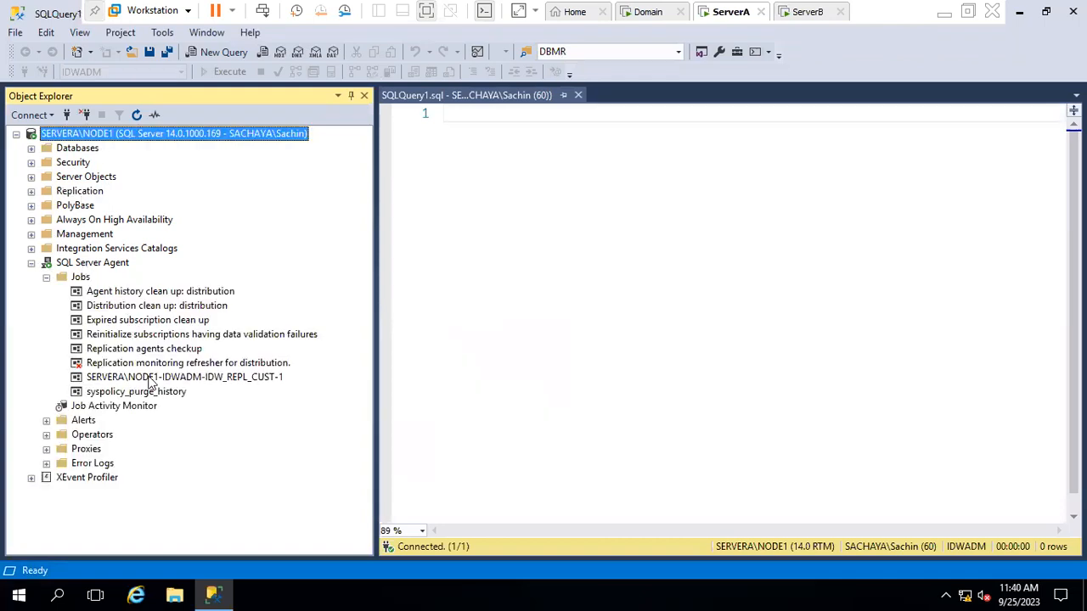
{"action": "right_click", "coordinate": [80, 277]}
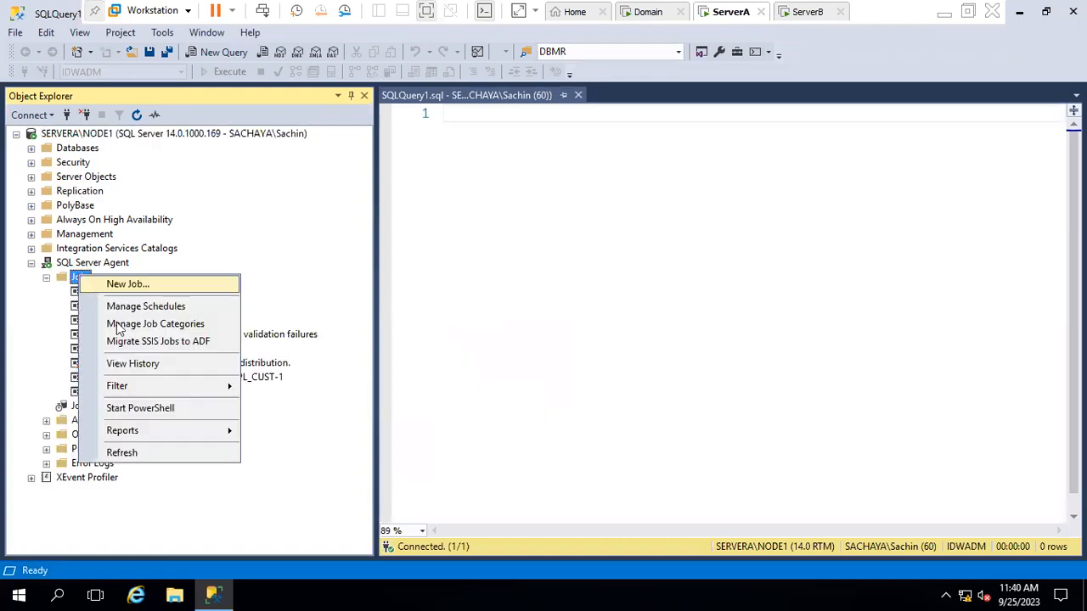
{"action": "left_click", "coordinate": [121, 452]}
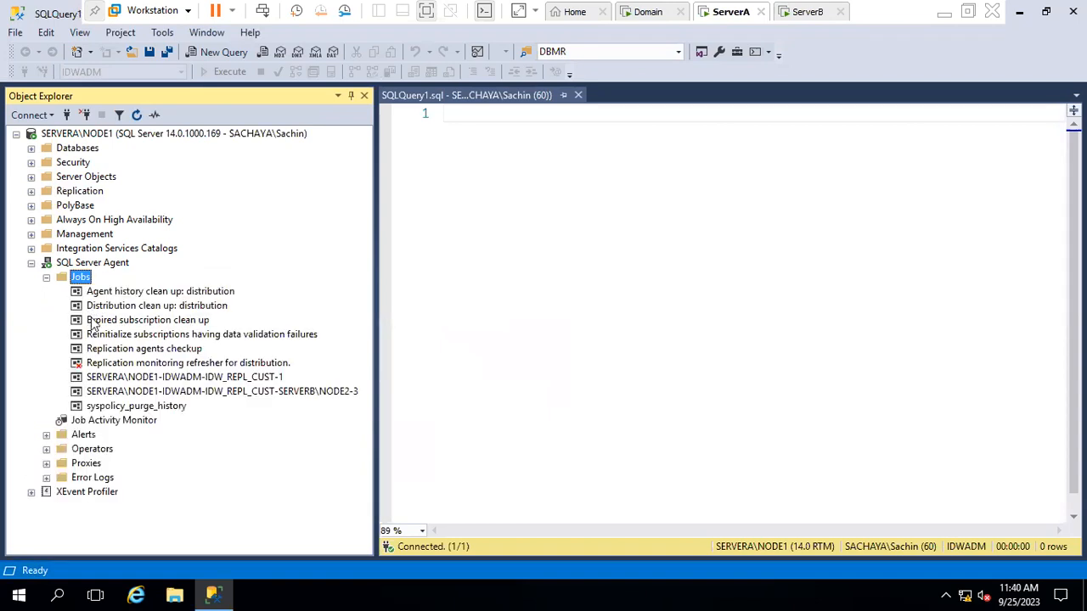
- Examine the name, category and steps in the properties of job SERVERA\NODE1-IDWADM-IDW_REPL_CUST-SERVERB\NODE2-3, and close them
{"action": "right_click", "coordinate": [240, 391]}
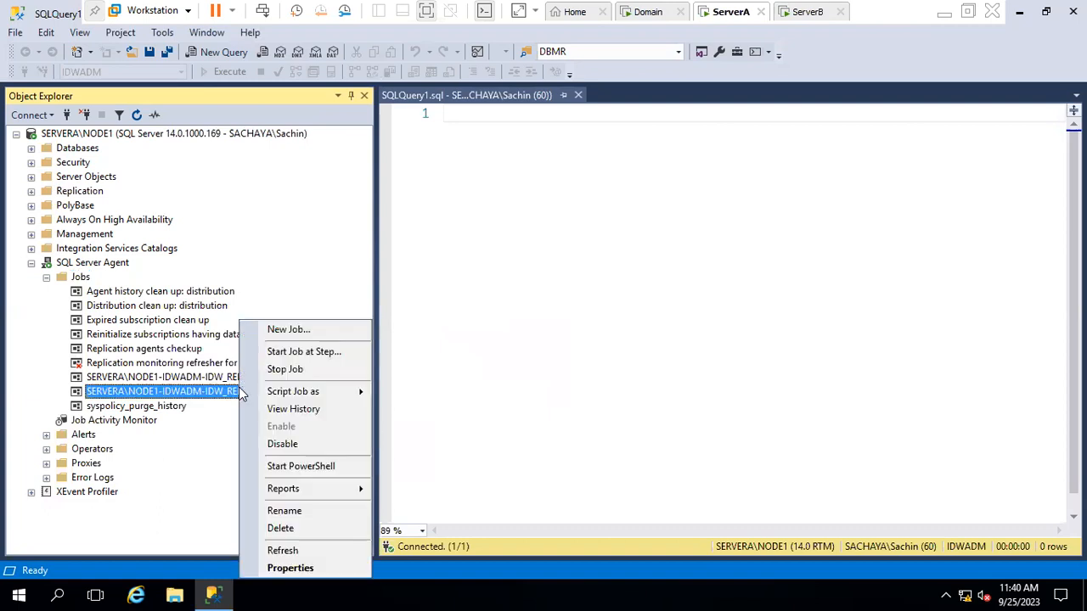
{"action": "left_click", "coordinate": [282, 567]}
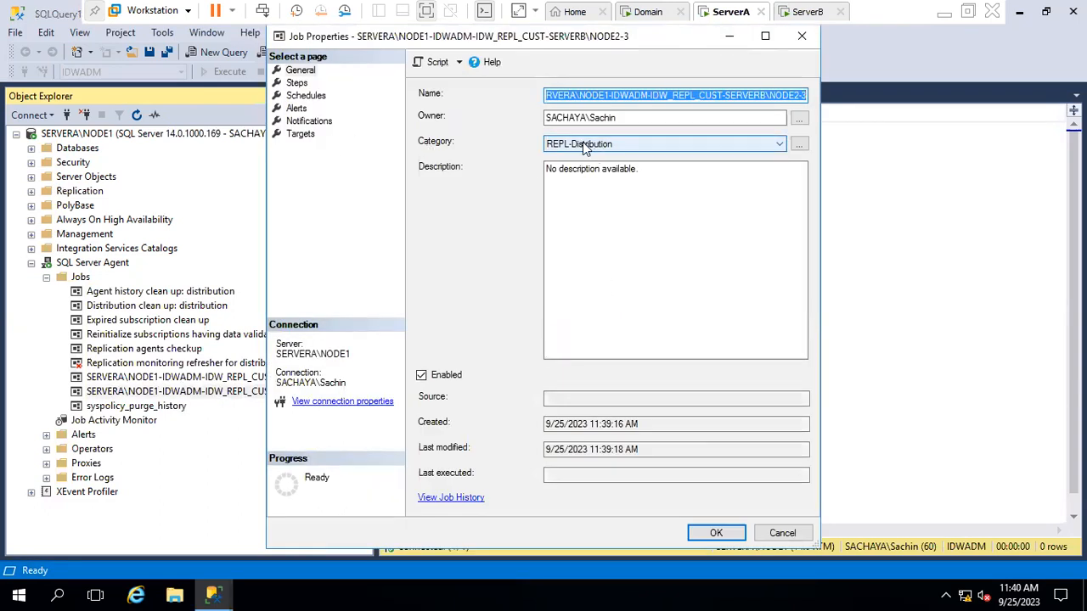
{"action": "left_click", "coordinate": [677, 96]}
{"action": "left_click_drag", "start_coordinate": [677, 95], "coordinate": [805, 95]}
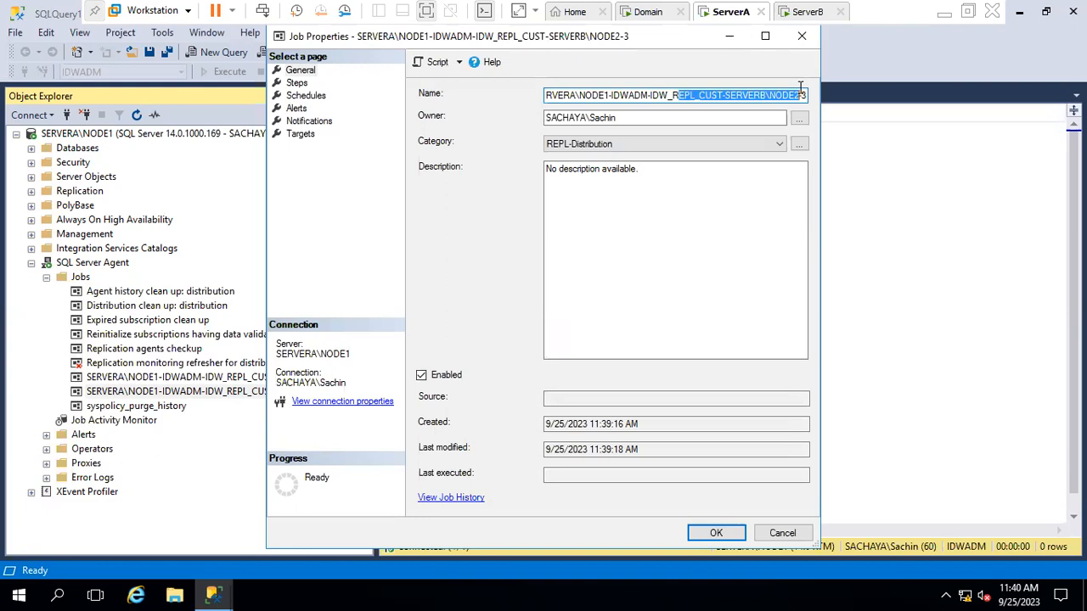
{"action": "left_click", "coordinate": [302, 95]}
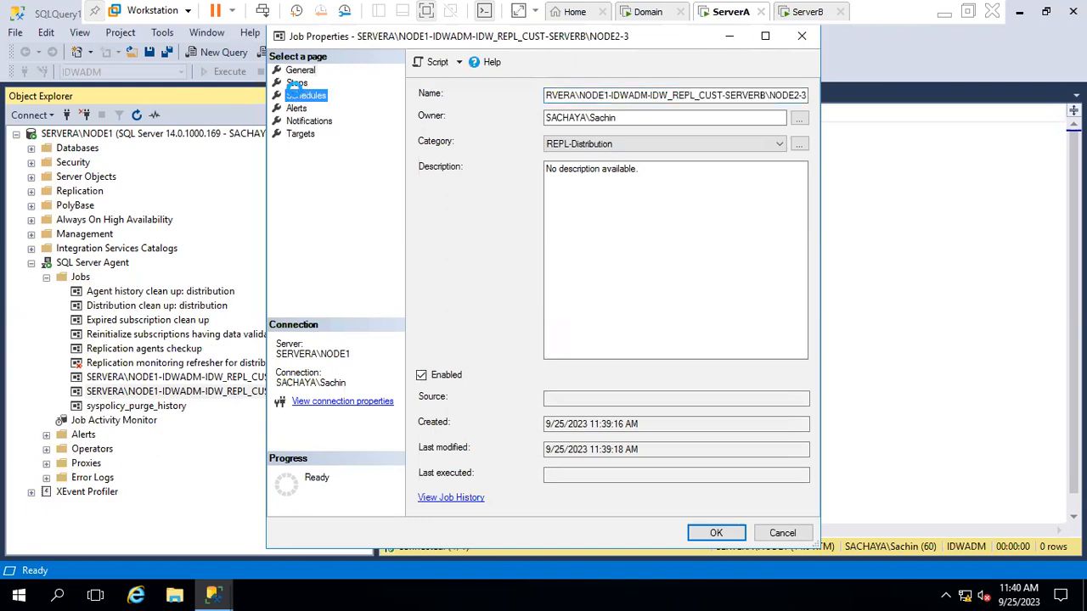
{"action": "left_click", "coordinate": [297, 82]}
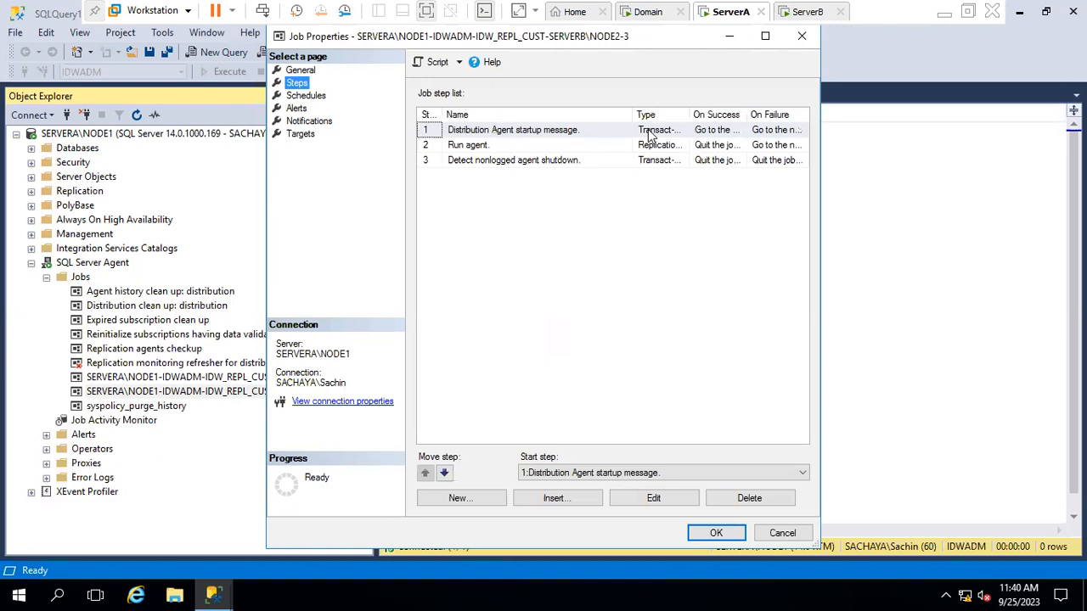
{"action": "left_click", "coordinate": [716, 533]}
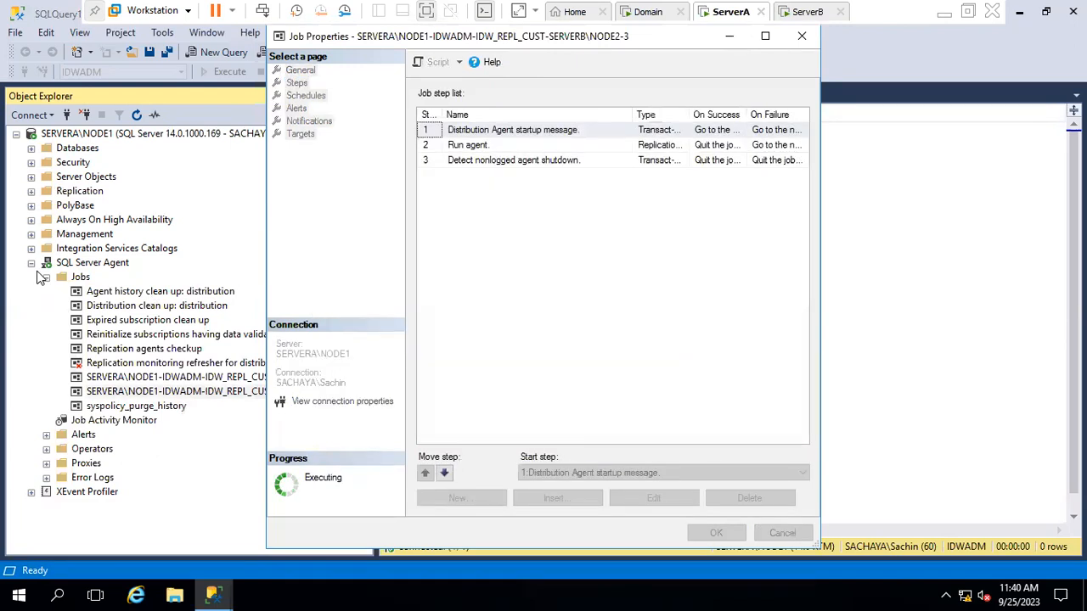
- Switch to the ServerB virtual machine and list the tables of the IDWCUST1 database
{"action": "left_click", "coordinate": [803, 12]}
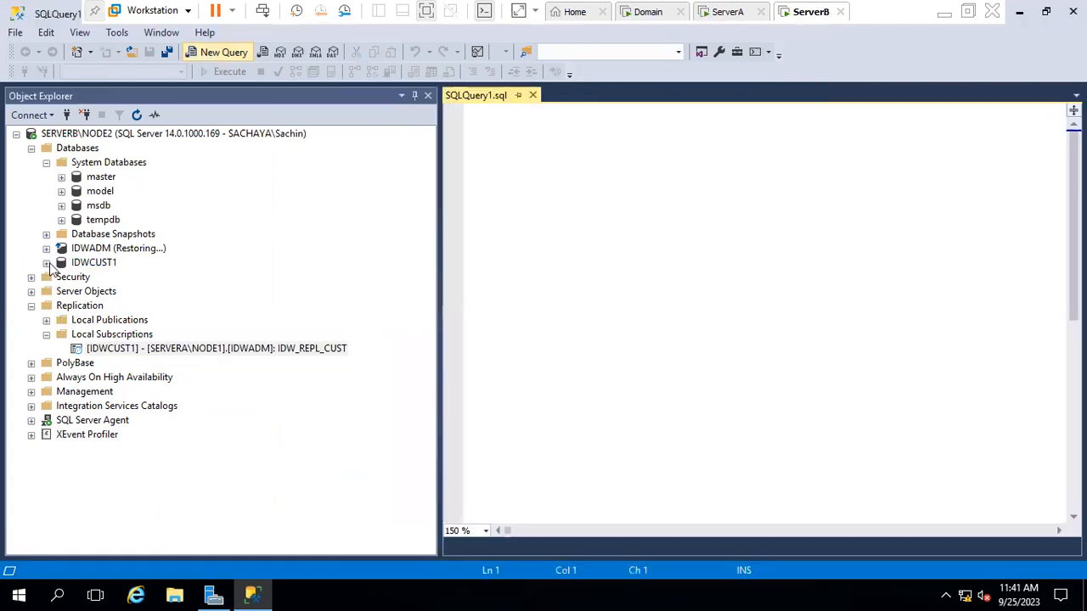
{"action": "left_click", "coordinate": [47, 264]}
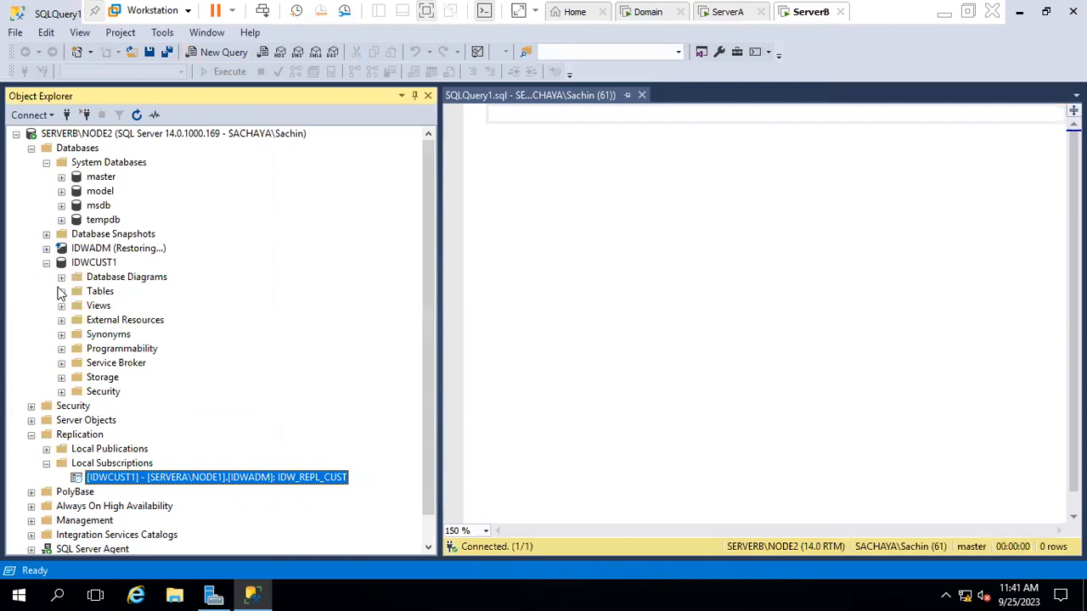
{"action": "left_click", "coordinate": [62, 292]}
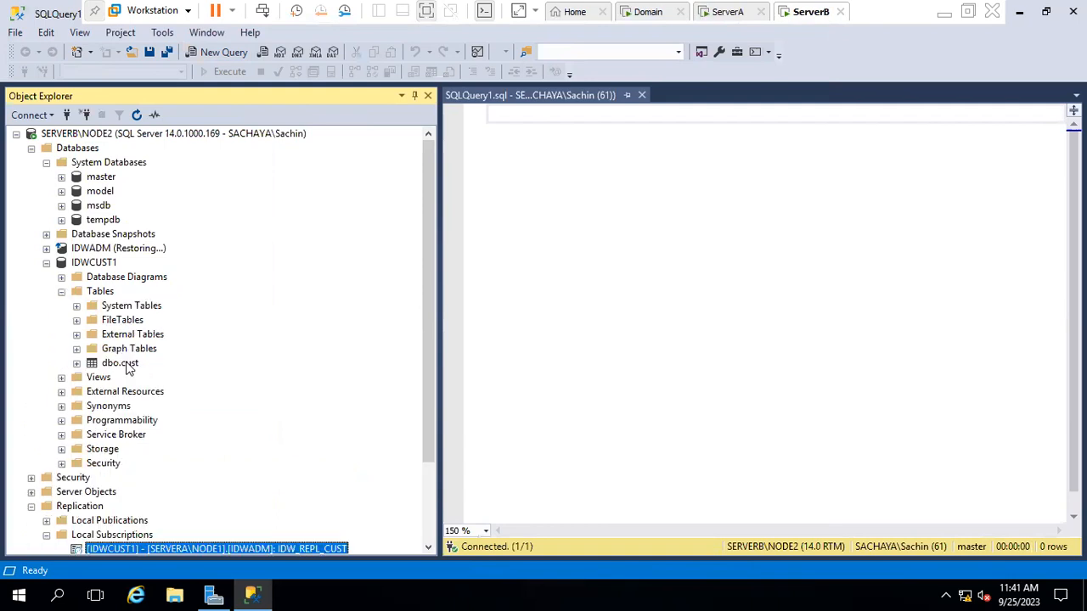
- Write the statement "use IDWCUST1" in the empty query and execute it
{"action": "left_click", "coordinate": [517, 123]}
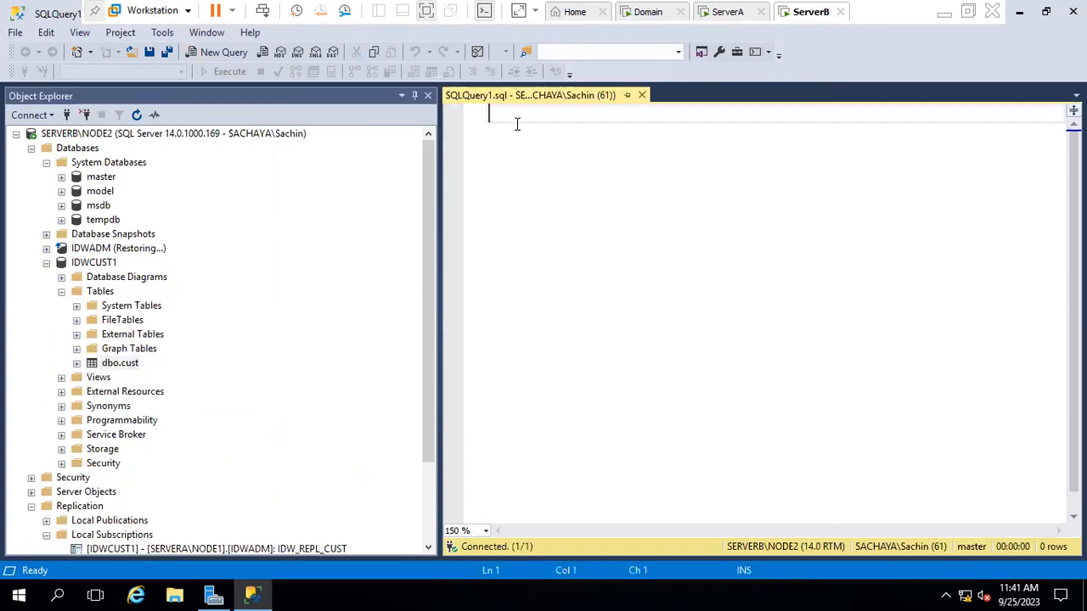
{"action": "type", "text": "use"}
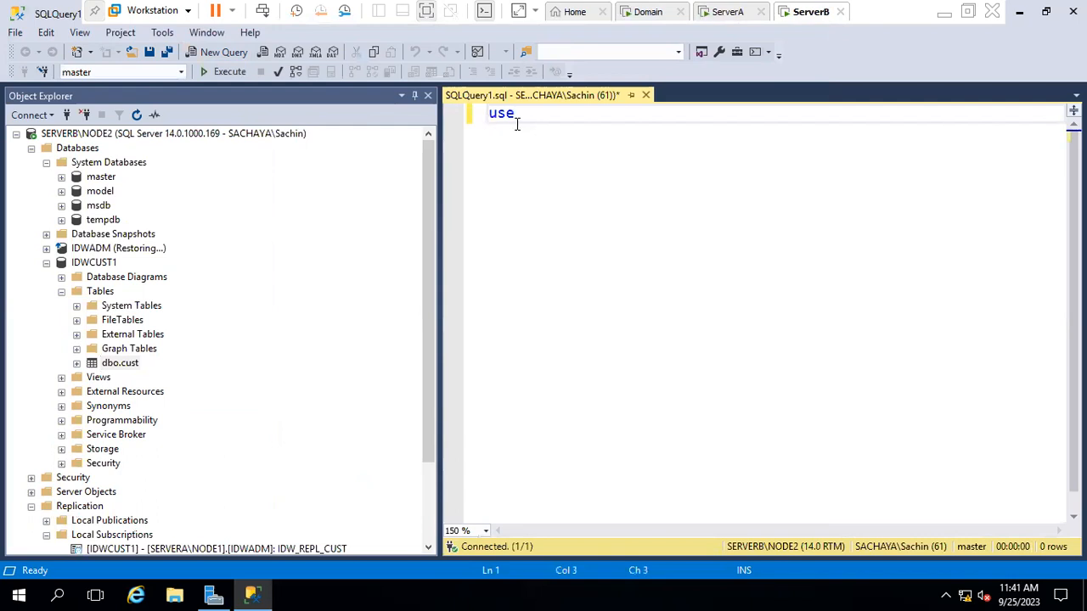
{"action": "type", "text": " i"}
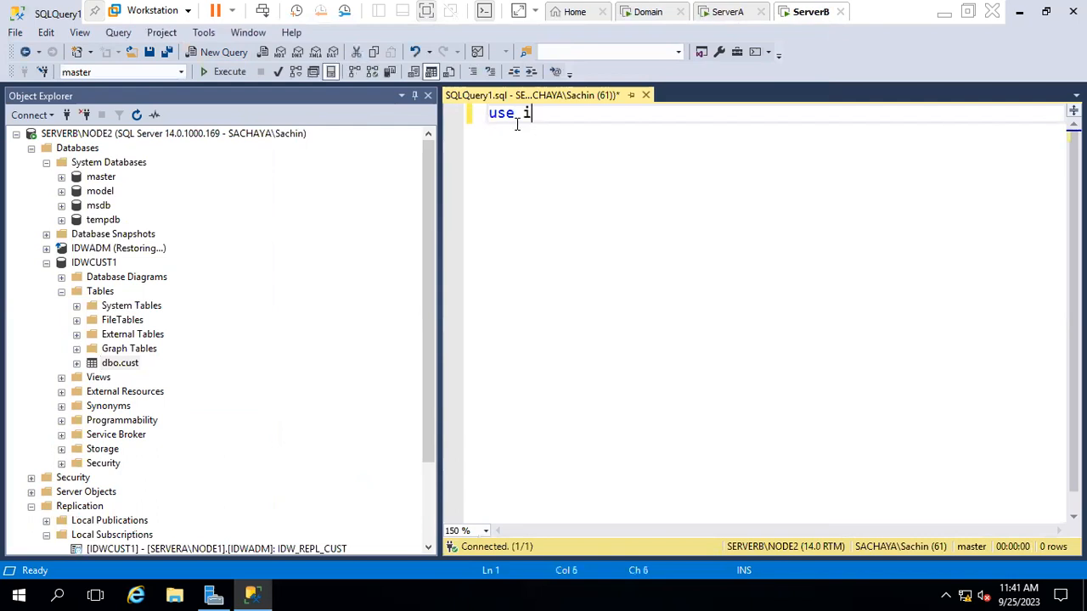
{"action": "type", "text": "dwcus"}
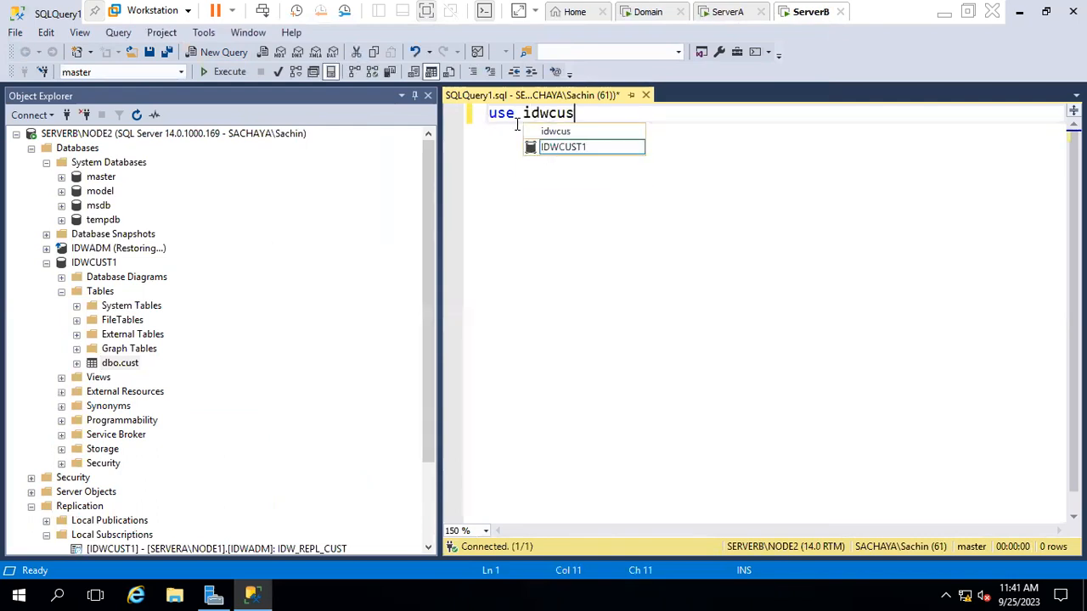
{"action": "type", "text": "t"}
{"action": "key", "text": "Tab"}
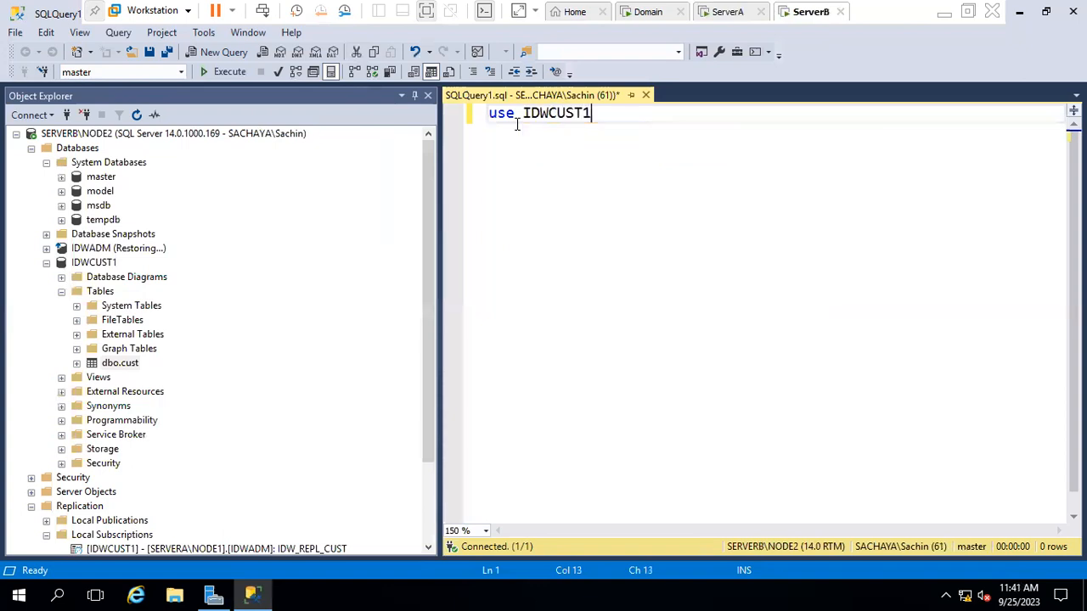
{"action": "left_click_drag", "start_coordinate": [597, 113], "coordinate": [487, 114]}
{"action": "left_click", "coordinate": [226, 73]}
- Add the query "select * from cust" below the use statement, run only that query, and widen the query and results area
{"action": "left_click", "coordinate": [604, 115]}
{"action": "key", "text": "Return"}
{"action": "key", "text": "Return"}
{"action": "type", "text": "select"}
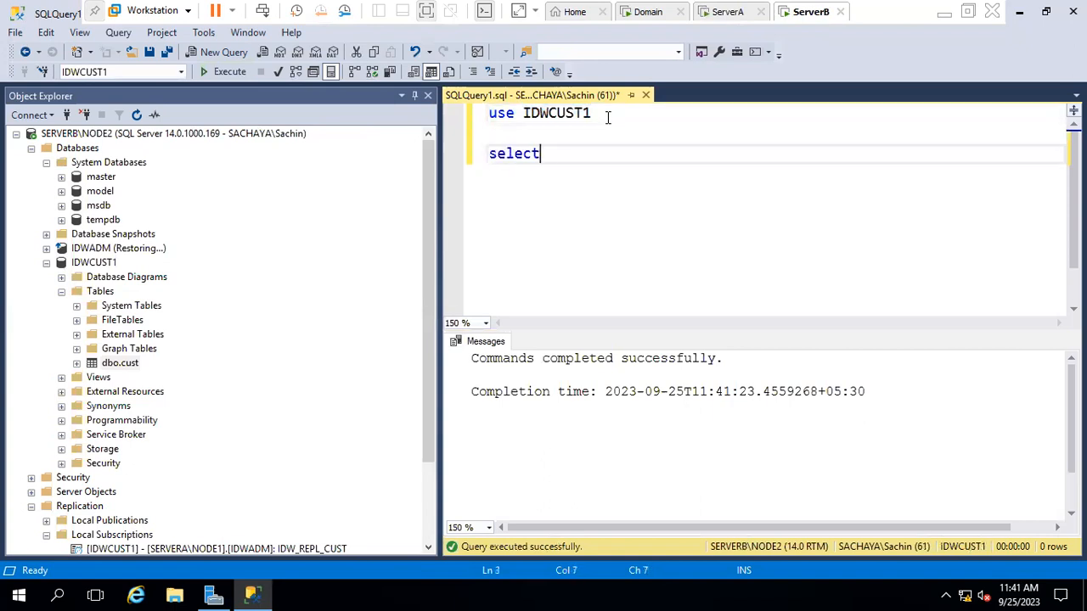
{"action": "type", "text": " * from cust"}
{"action": "key", "text": "Escape"}
{"action": "left_click_drag", "start_coordinate": [657, 148], "coordinate": [487, 156]}
{"action": "left_click", "coordinate": [225, 72]}
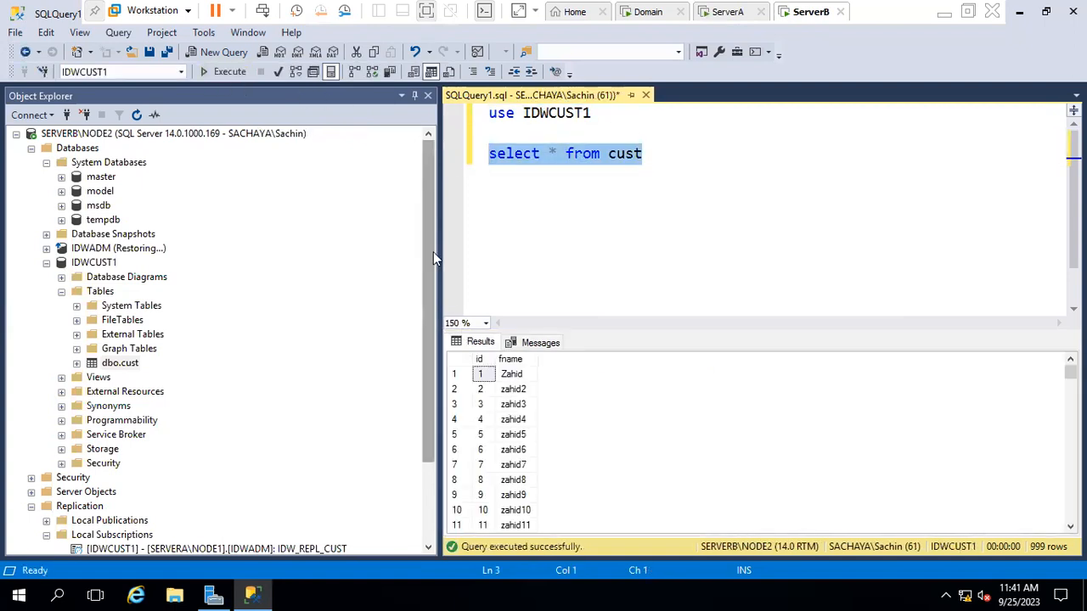
{"action": "left_click_drag", "start_coordinate": [436, 253], "coordinate": [253, 259]}
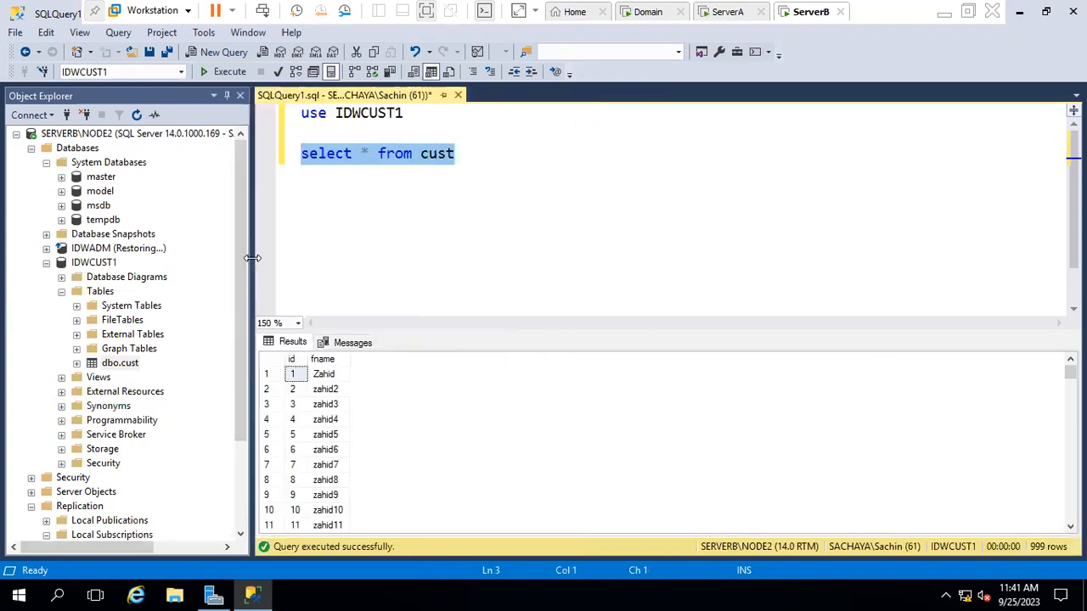
- Minimize the virtual machine window, switch to the replication1.png diagram in Photos, circle the first publisher box and underline Local Distributor in green
{"action": "left_click", "coordinate": [941, 12]}
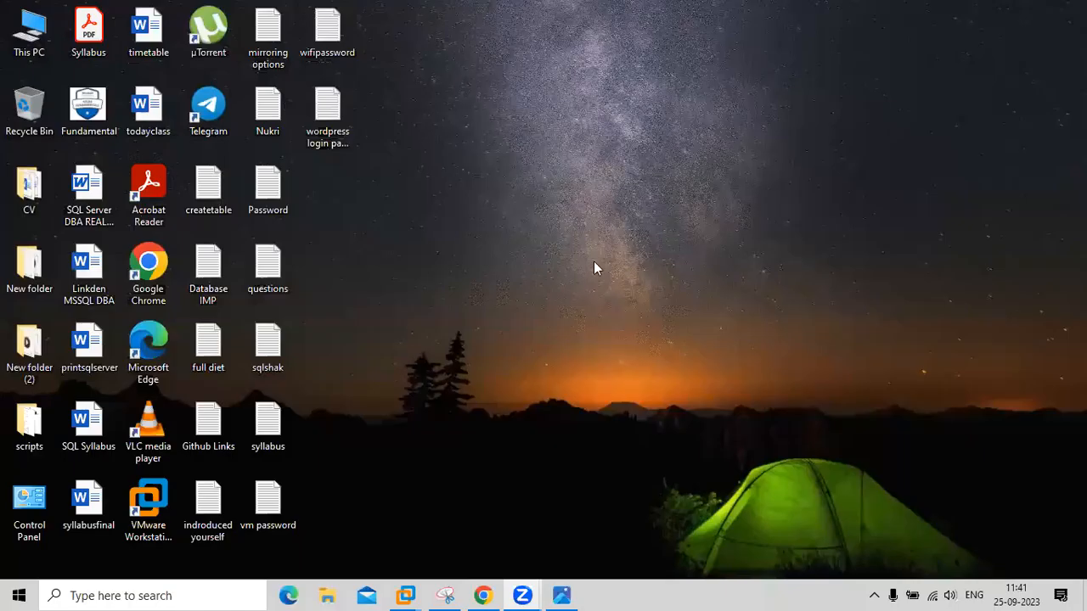
{"action": "right_click", "coordinate": [575, 242]}
{"action": "left_click", "coordinate": [601, 290]}
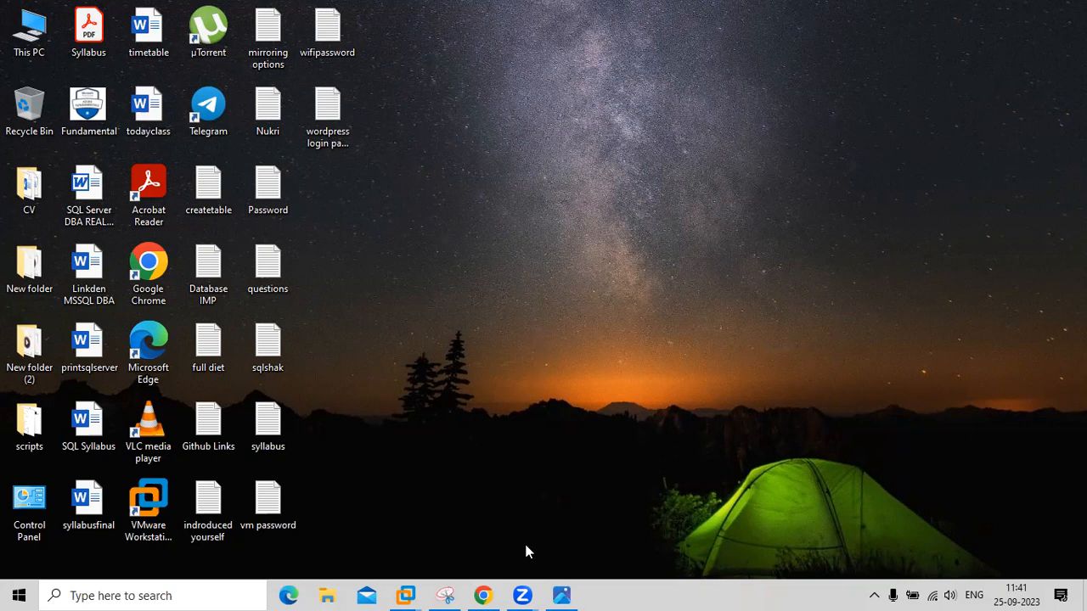
{"action": "left_click", "coordinate": [564, 594]}
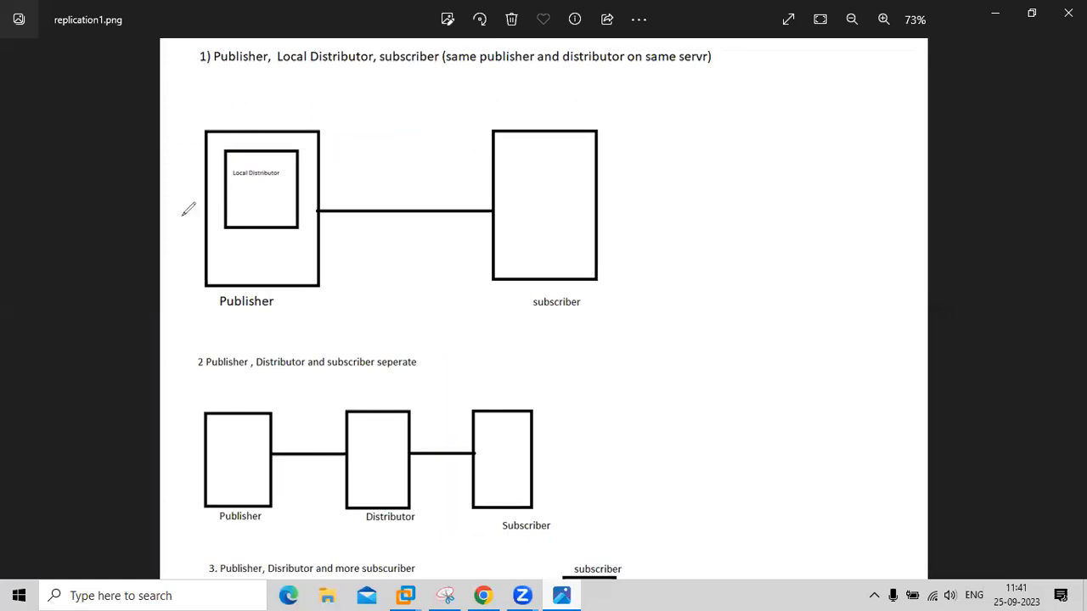
{"action": "mouse_move", "coordinate": [183, 214]}
{"action": "left_mouse_down"}
{"action": "mouse_move", "coordinate": [346, 181]}
{"action": "mouse_move", "coordinate": [315, 135]}
{"action": "left_mouse_up"}
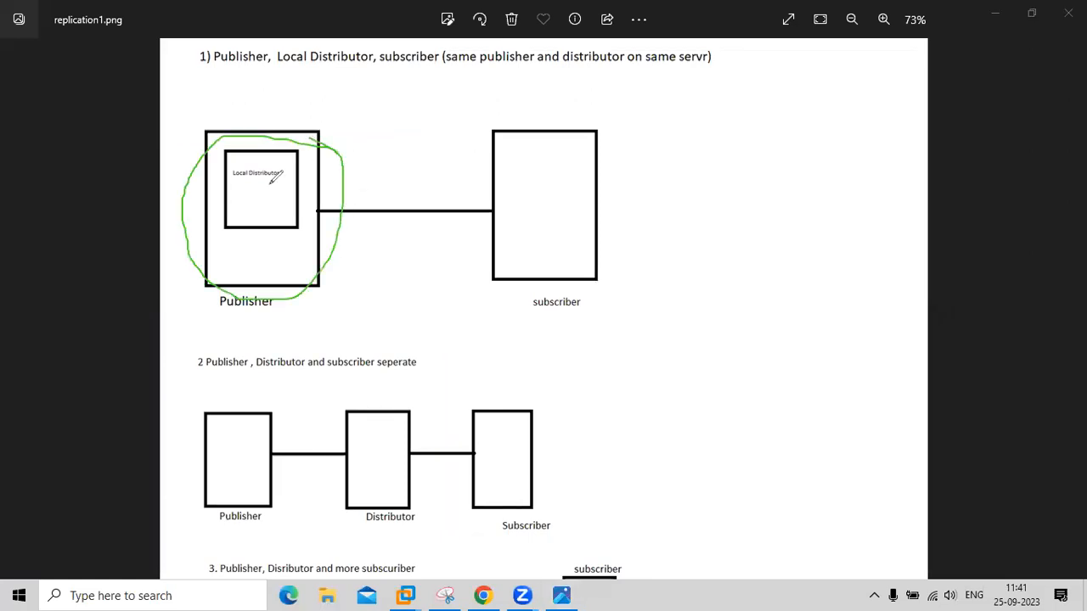
{"action": "left_click_drag", "start_coordinate": [230, 182], "coordinate": [299, 183]}
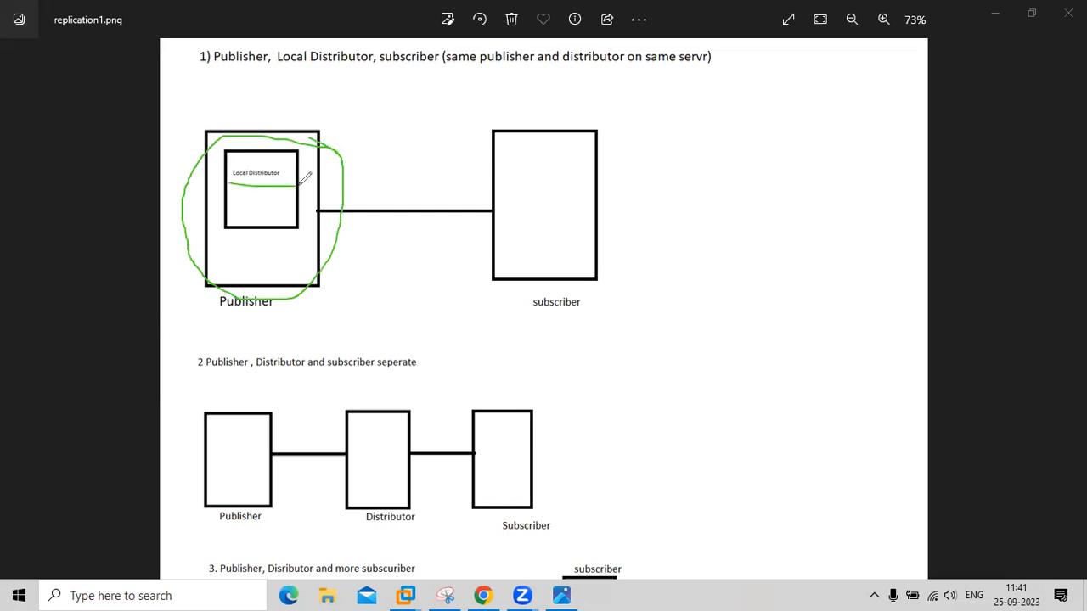